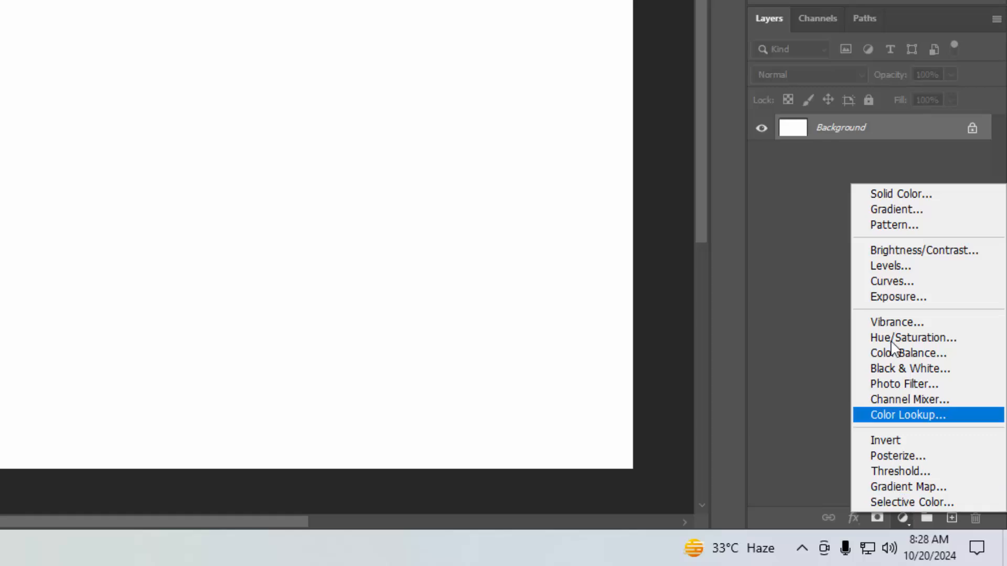
- Add a solid colour fill layer in f2b579 and apply the Fibers filter to it as a smart filter with variance 46
left_click(898, 194)
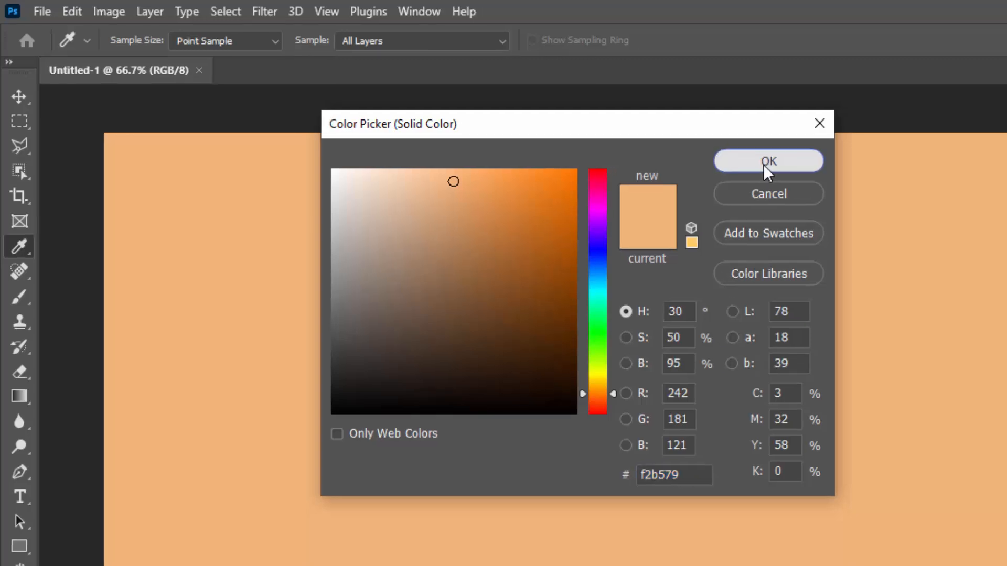
left_click(779, 165)
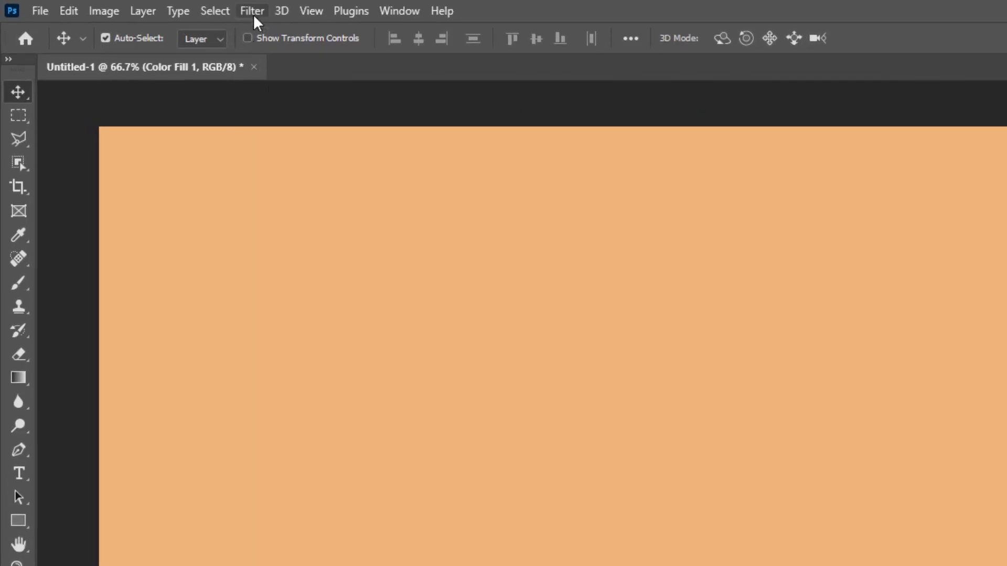
left_click(149, 8)
mouse_move(299, 341)
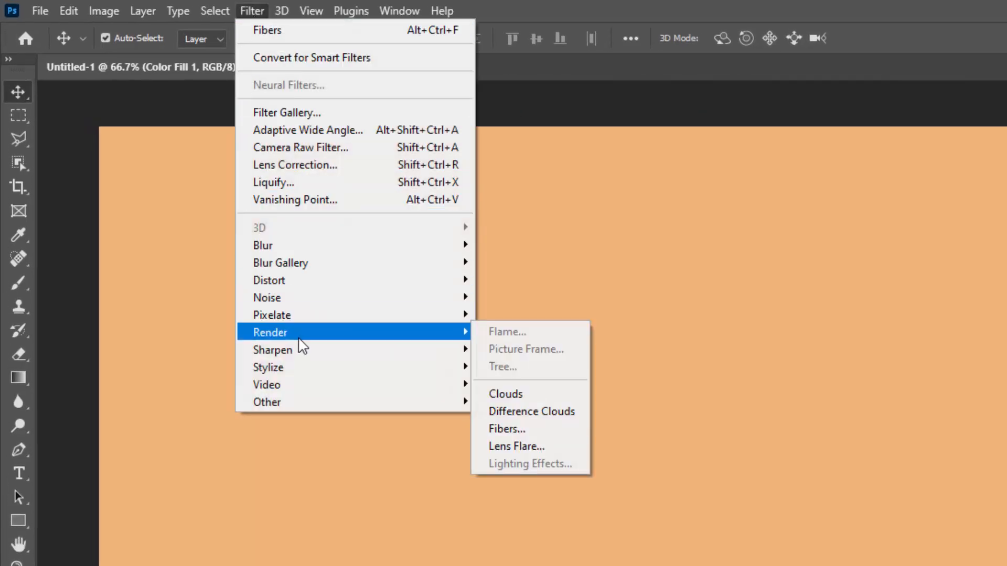
left_click(539, 428)
left_click(558, 365)
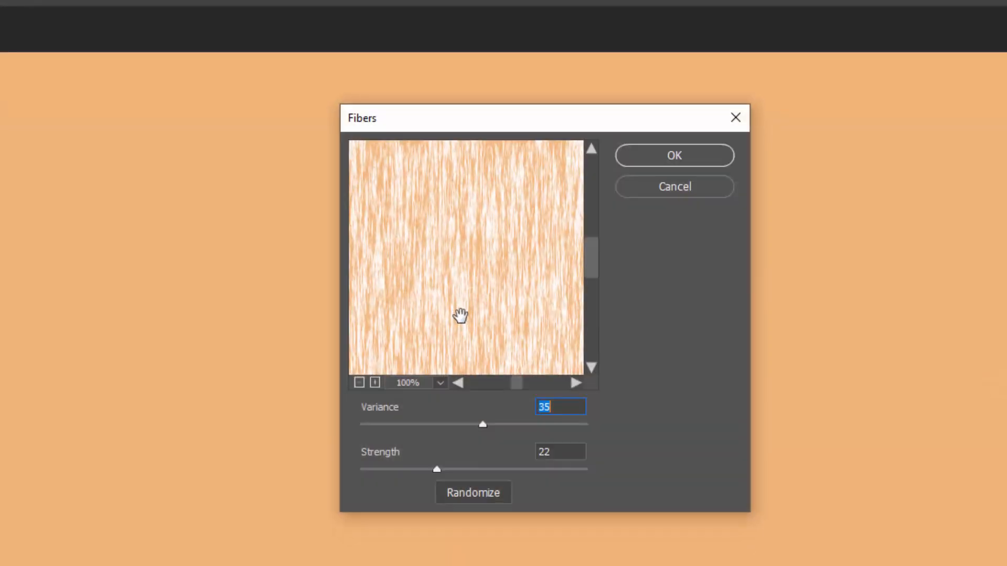
left_click_drag(476, 367, 515, 368)
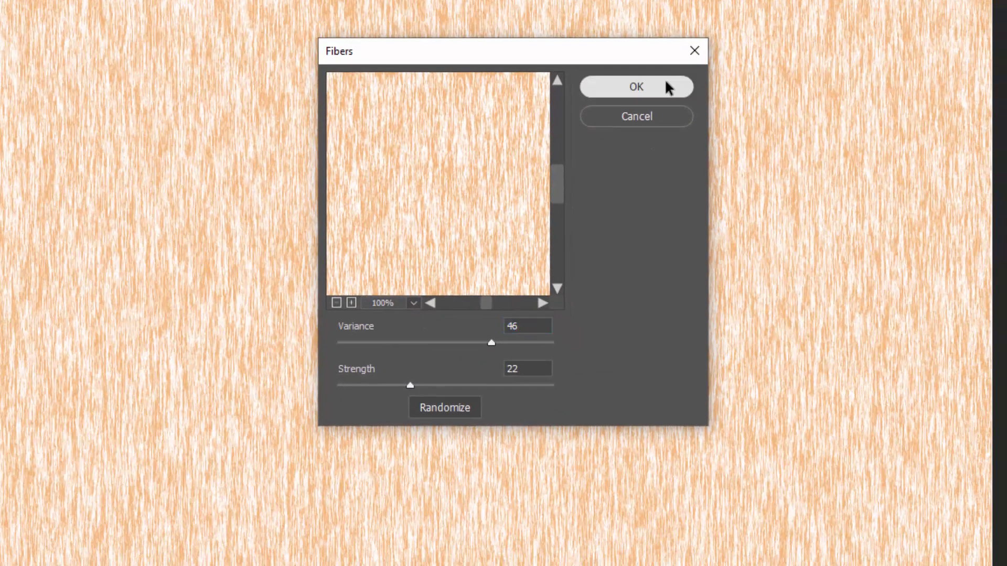
left_click(701, 99)
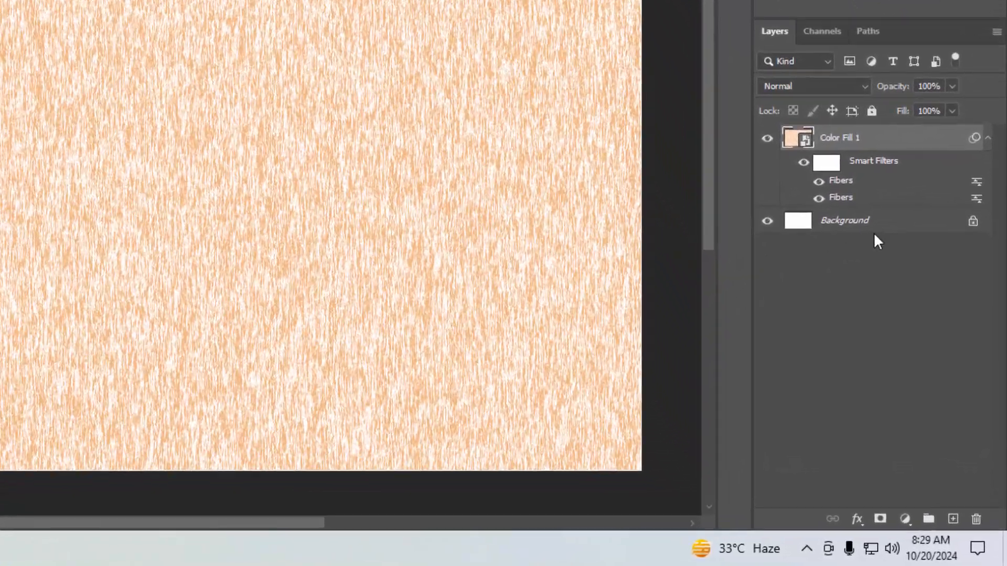
- Unlock the Background layer and group it with Color Fill 1 under the name BG
left_click(973, 220)
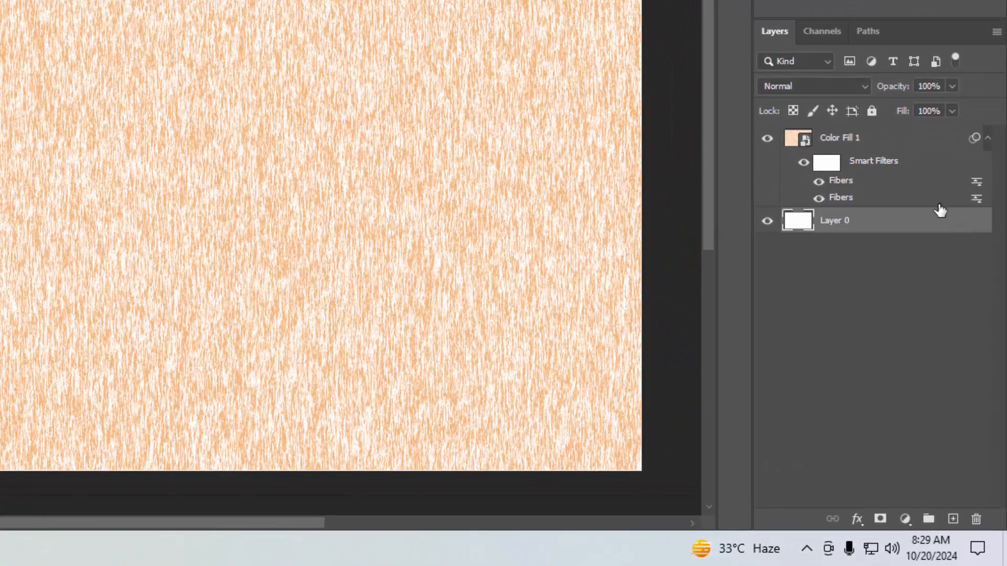
left_click(906, 148, "shift")
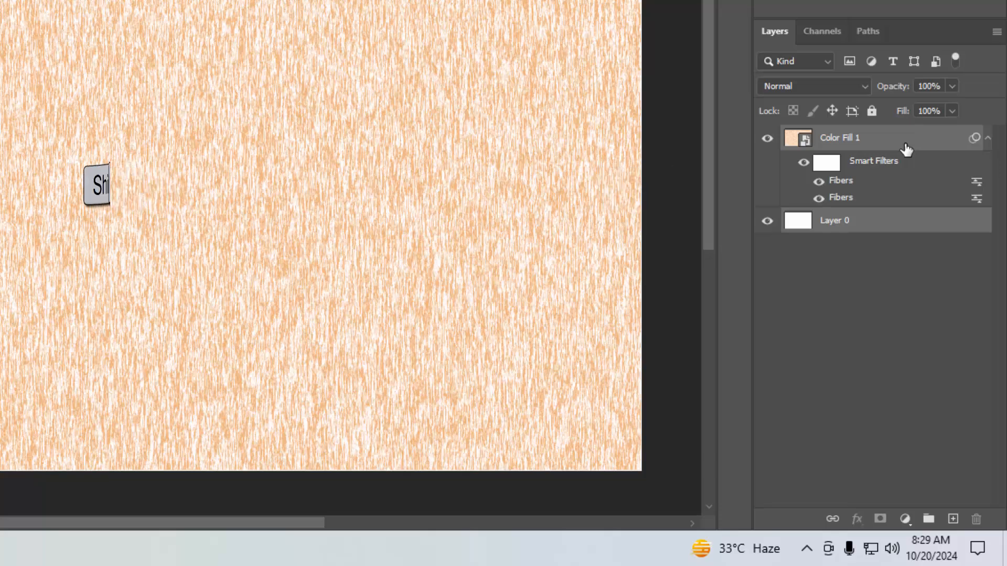
key("ctrl+g")
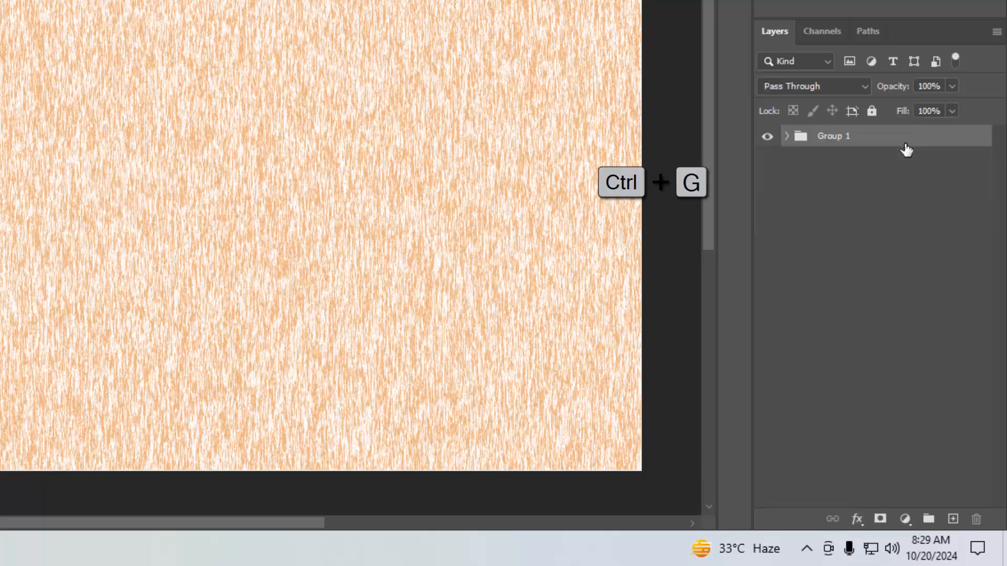
double_click(848, 136)
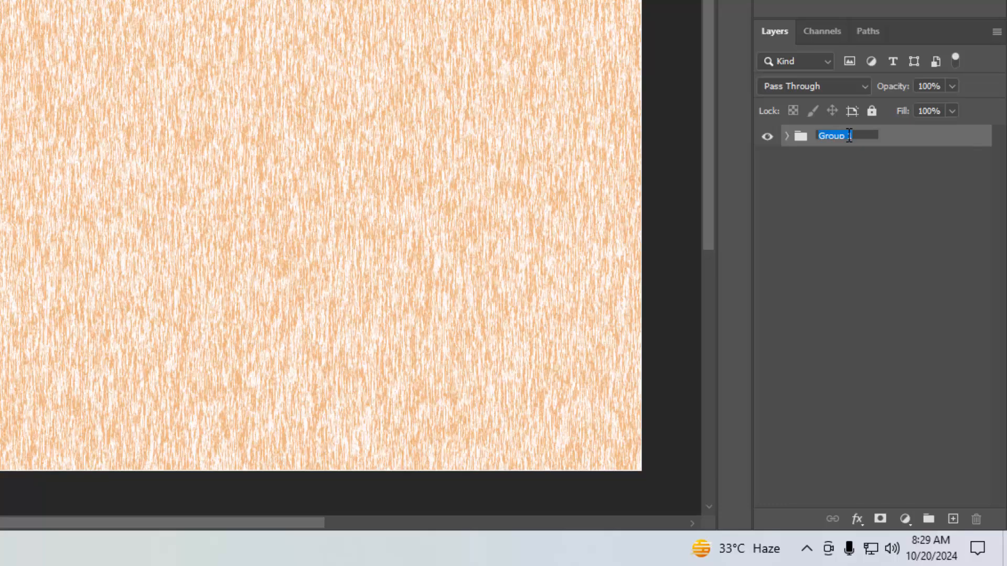
type("BG")
key("Return")
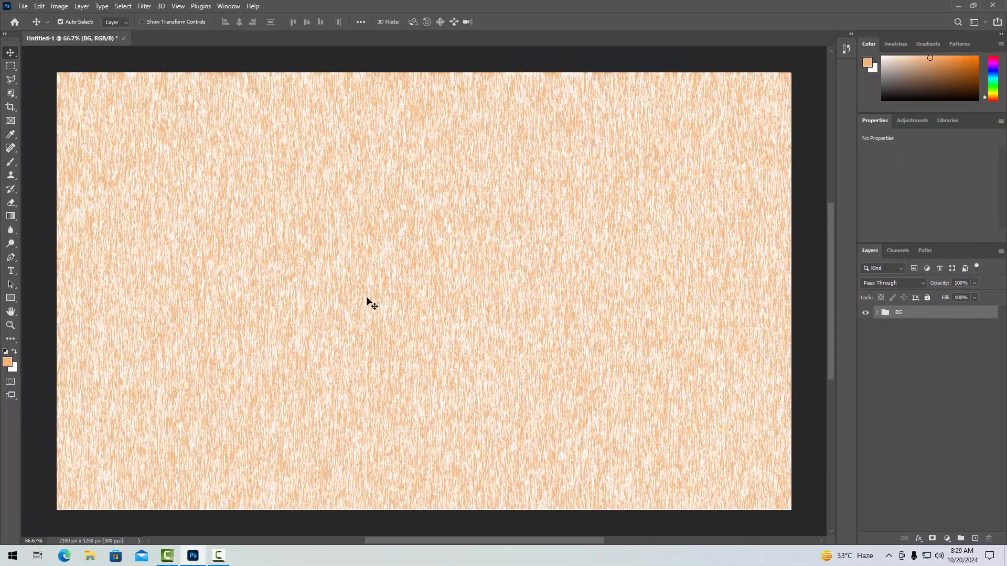
- Add the black text "Clam" on the canvas in the Austein Script font at 200 pt
key("ctrl+t")
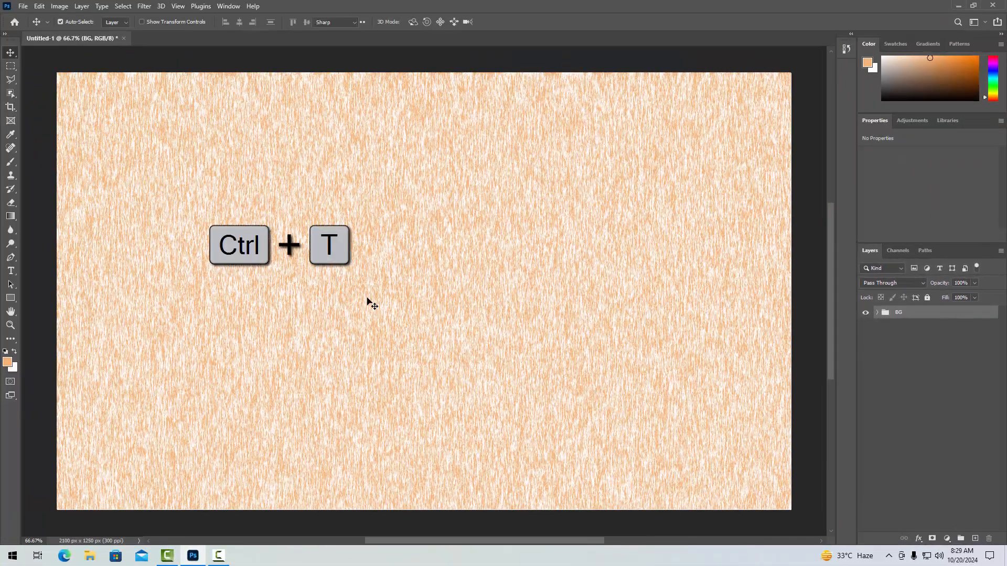
key("t")
left_click(374, 299)
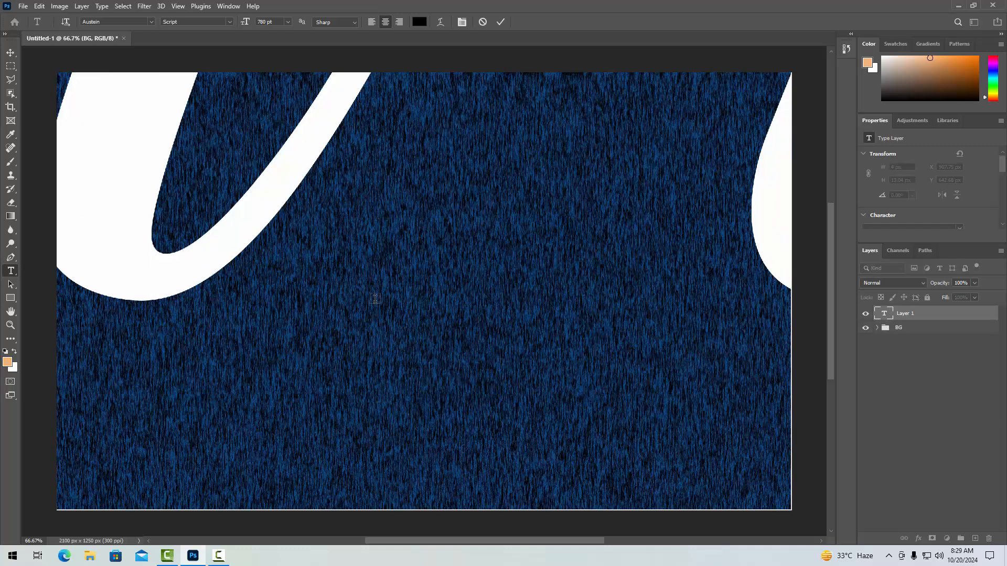
type("Creat")
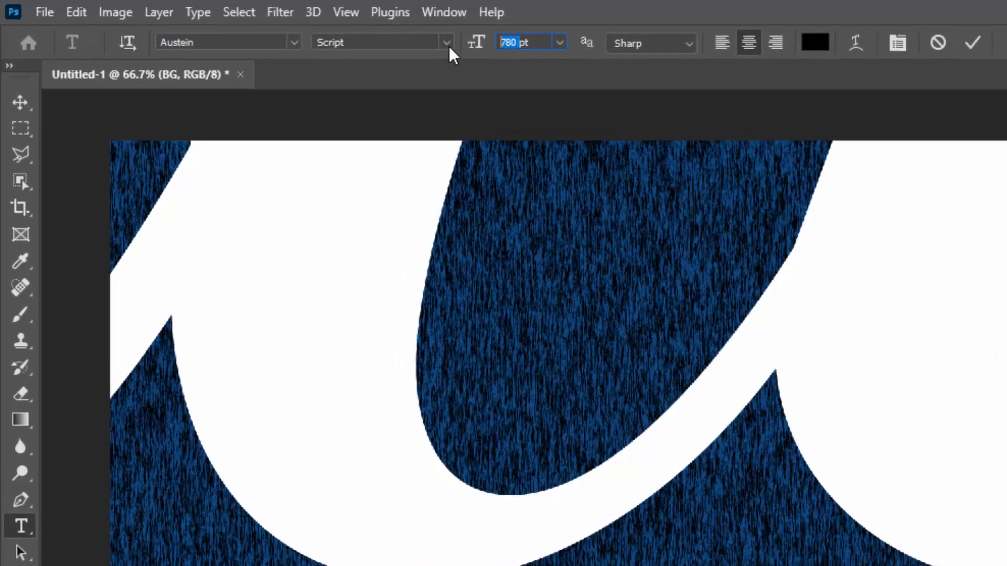
type("200")
key("Return")
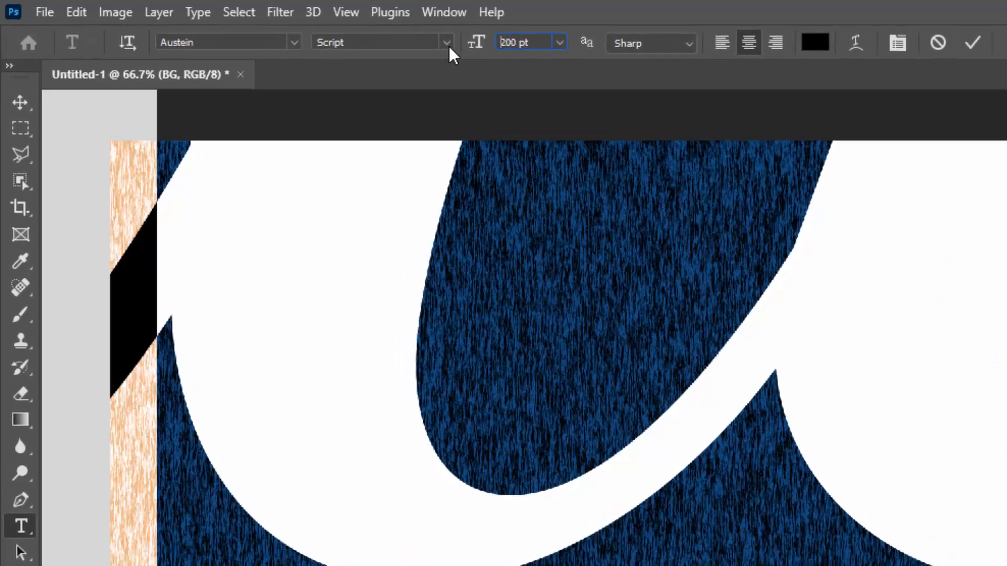
left_click(21, 102)
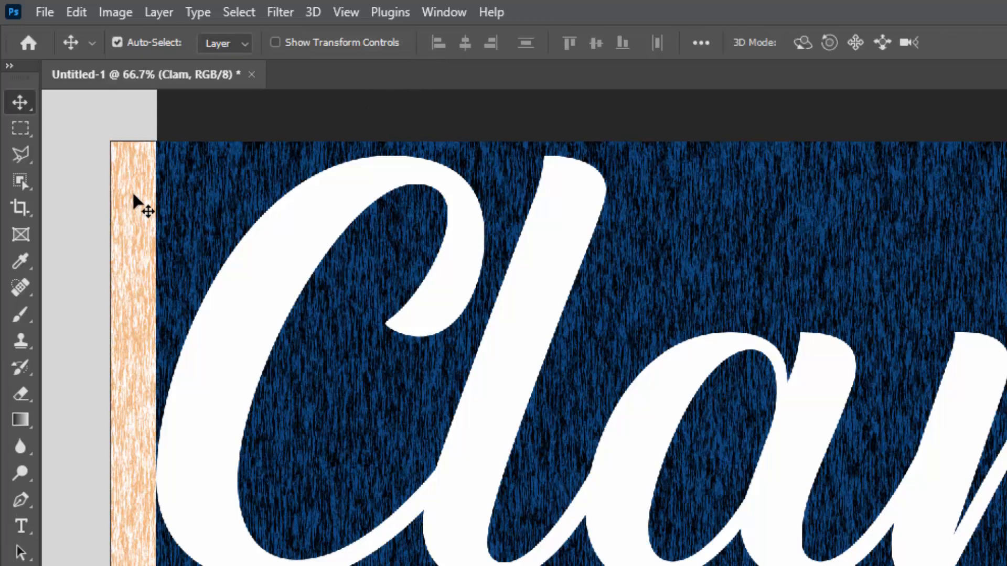
scroll(525, 435, "down", 1)
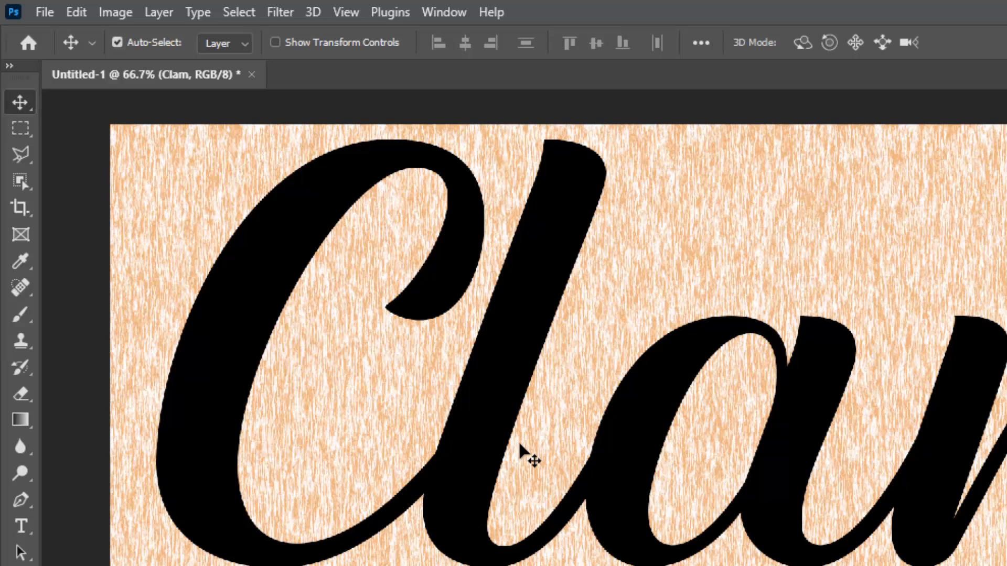
- Centre the Clam text horizontally and vertically on the whole canvas, and clear the selection
left_click(242, 14)
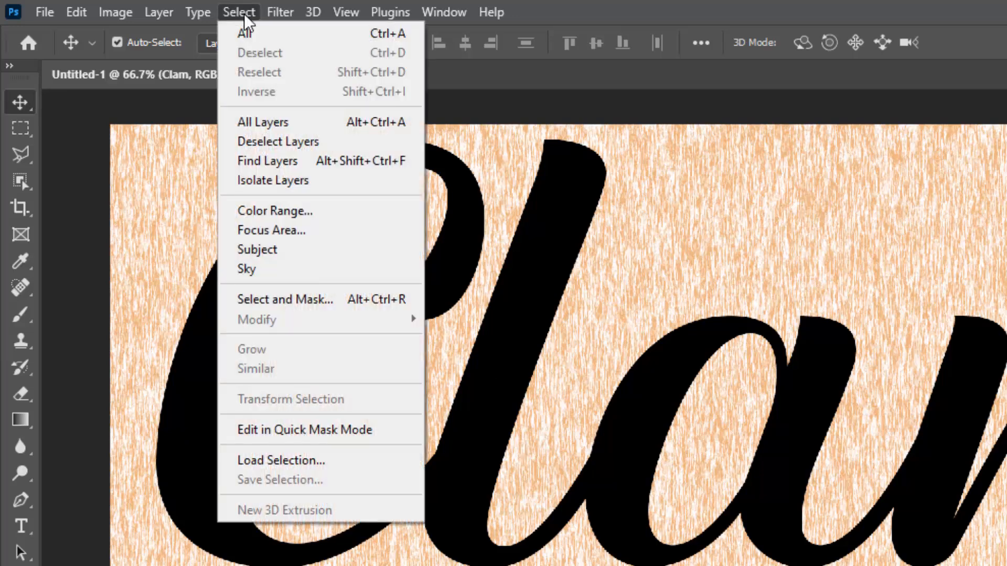
left_click(340, 45)
left_click(466, 46)
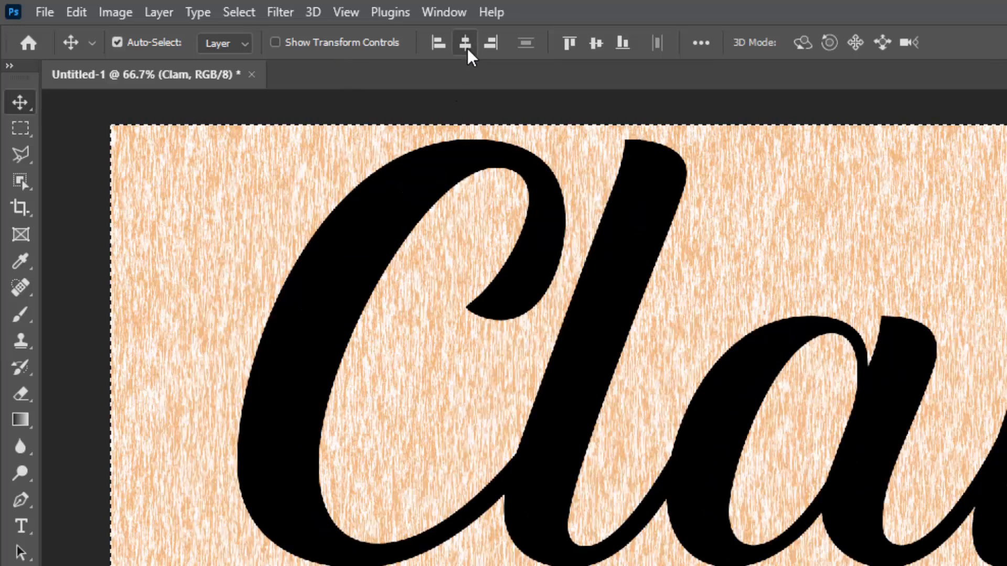
left_click(596, 51)
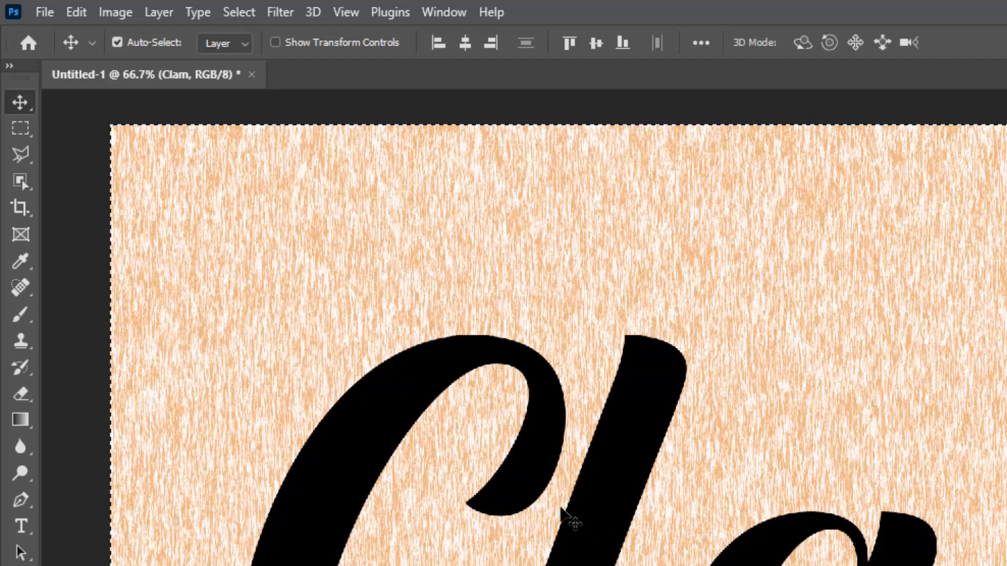
left_click(250, 12)
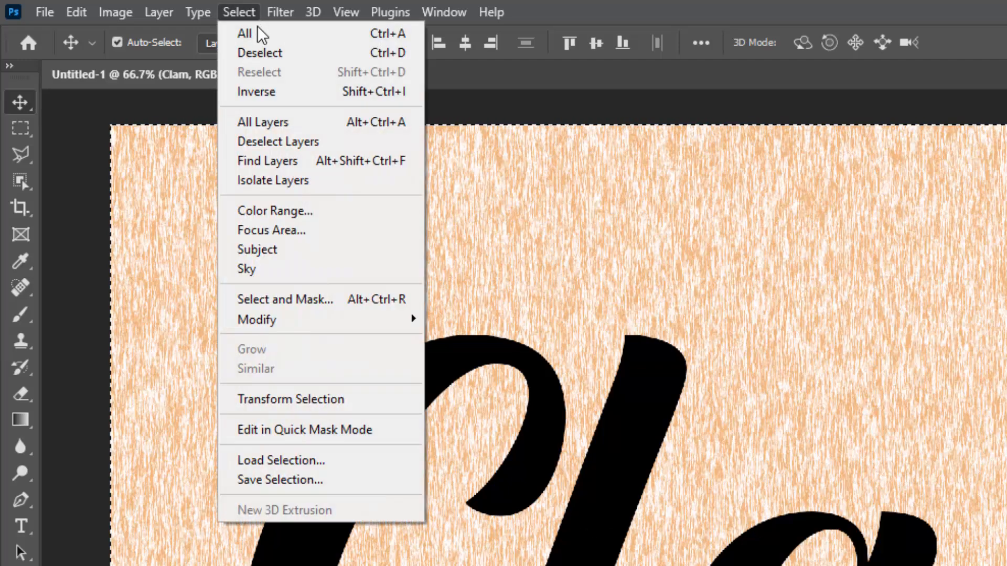
left_click(324, 55)
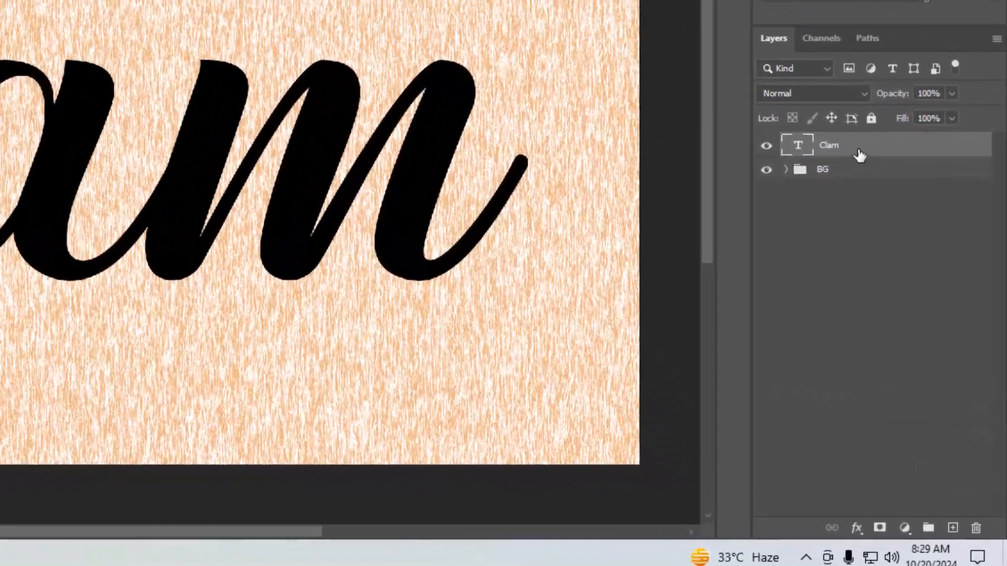
- Convert the Clam text layer to a smart object and make a hidden duplicate of it
right_click(926, 315)
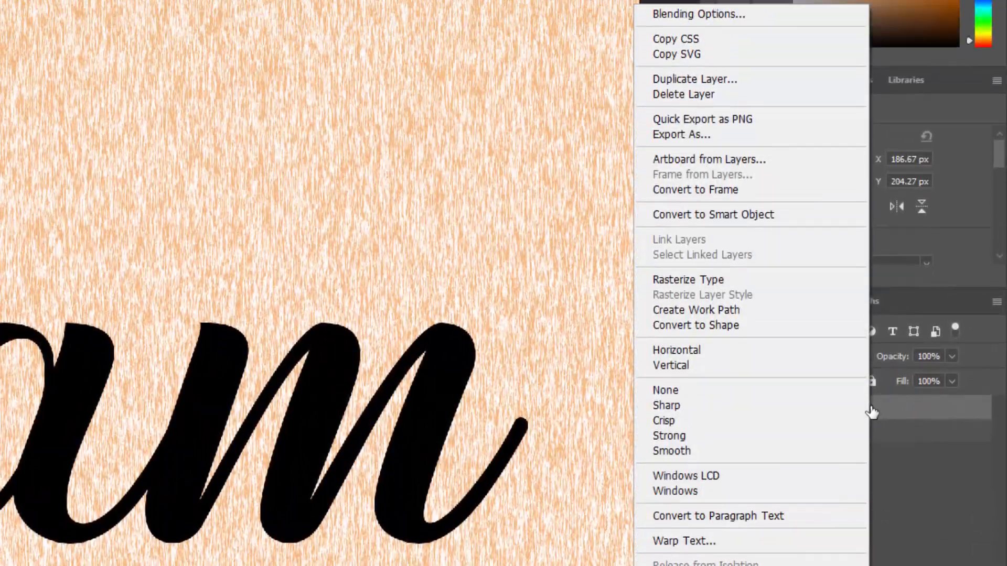
left_click(755, 215)
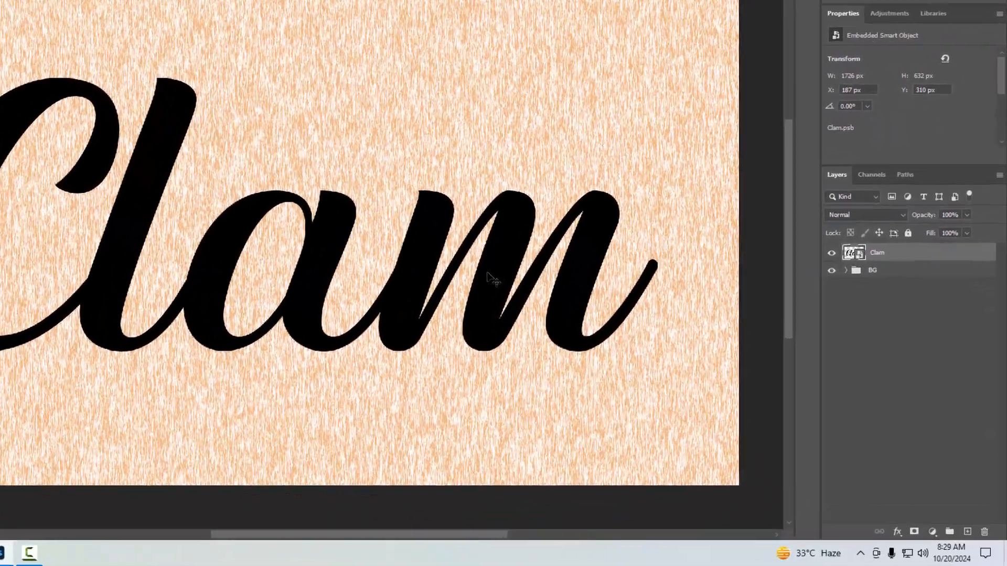
key("ctrl+j")
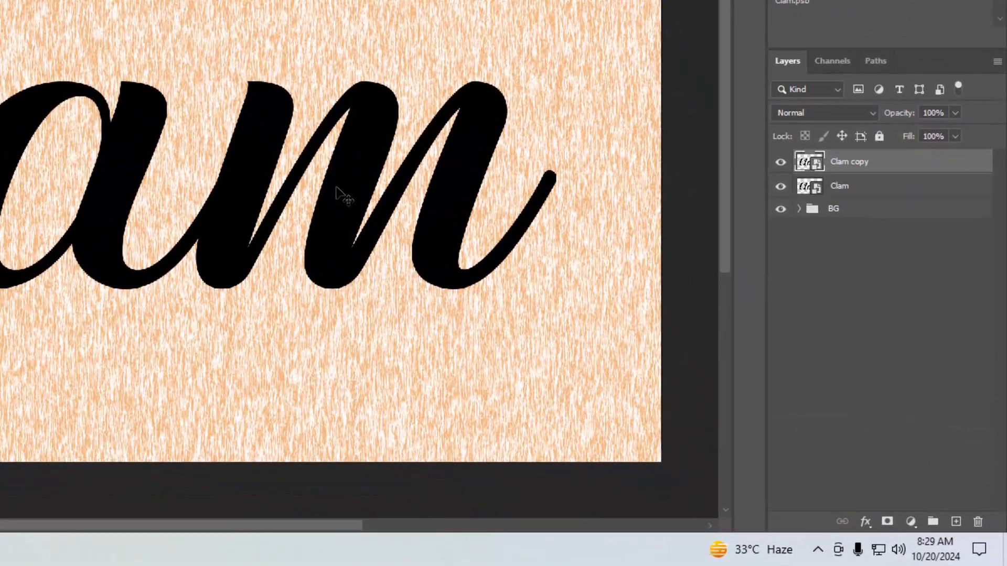
left_click(780, 162)
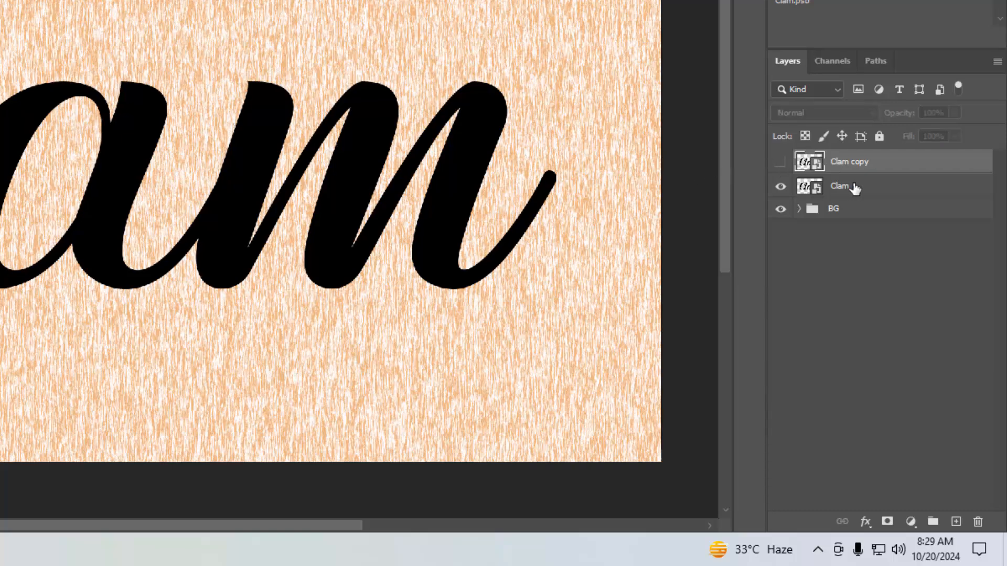
- Set the fill opacity of the original Clam layer to 0% in its layer style
left_click(854, 187)
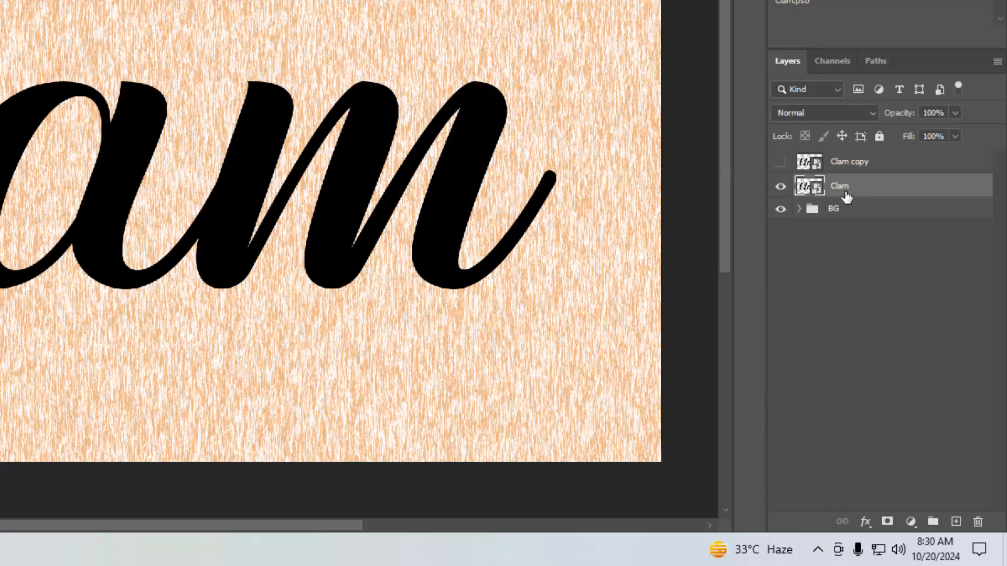
left_click(864, 522)
left_click(879, 356)
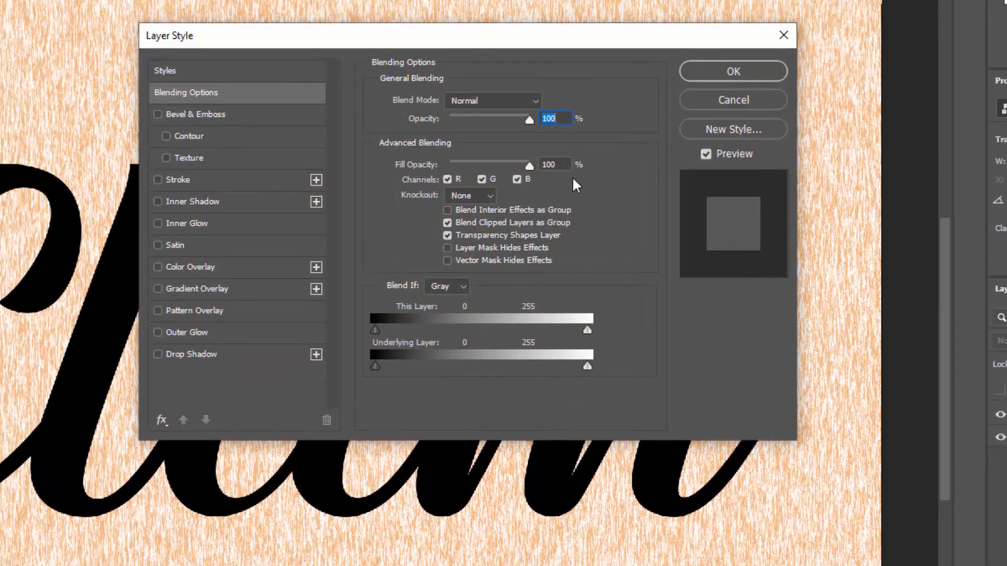
left_click(566, 164)
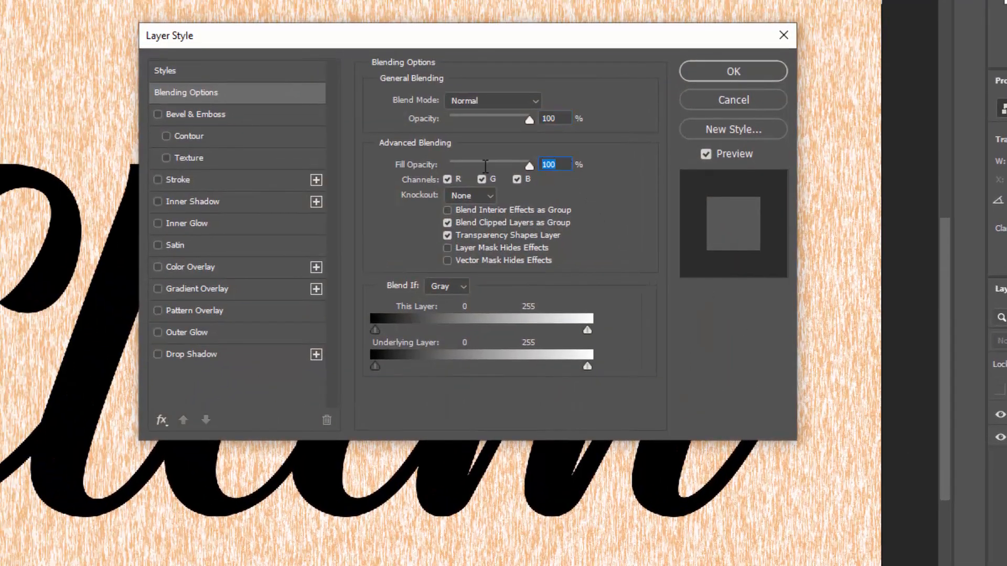
type("0")
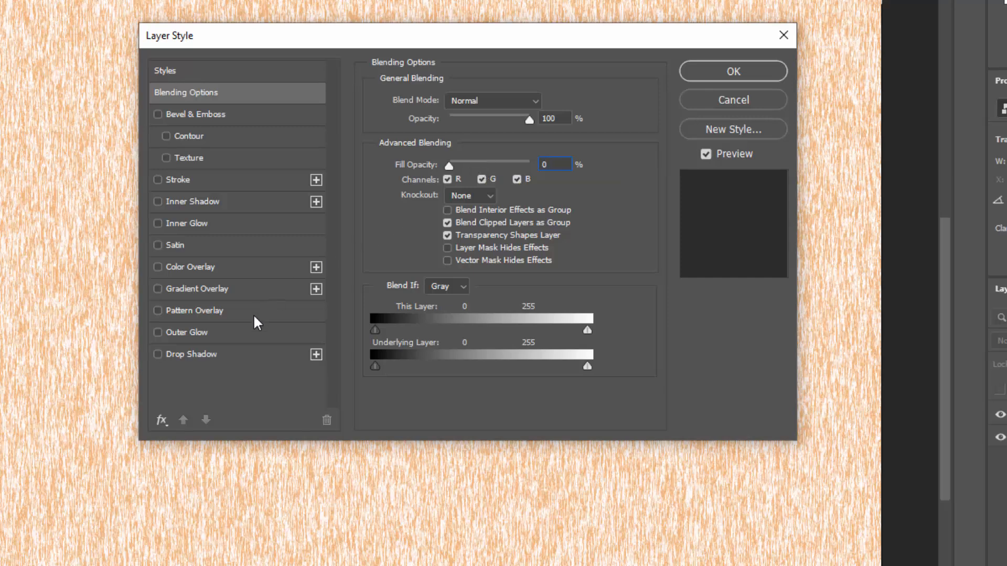
- Add a Drop Shadow effect to the Clam layer and set its colour to #0a0601
left_click(250, 356)
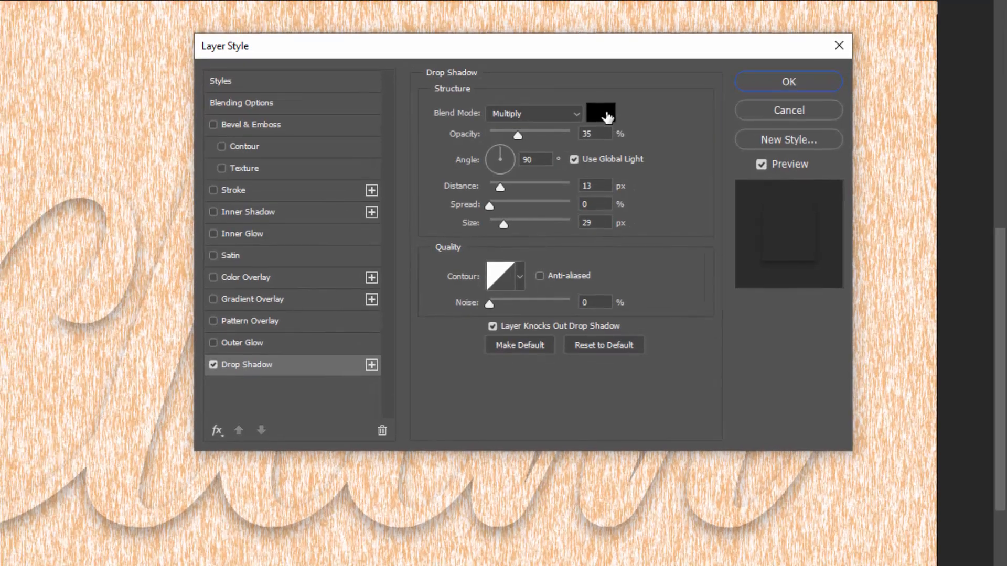
left_click(607, 117)
type("0")
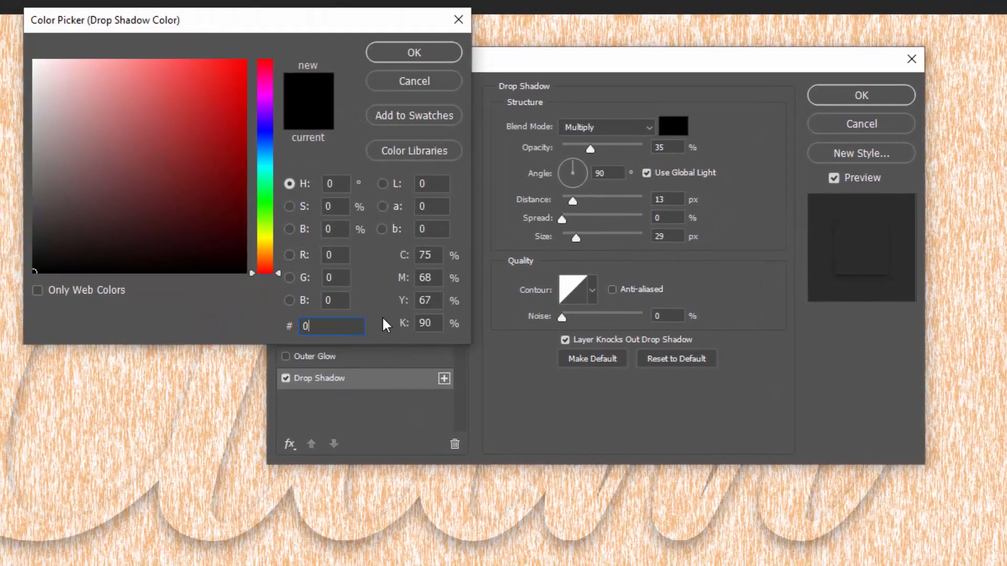
type("a0601")
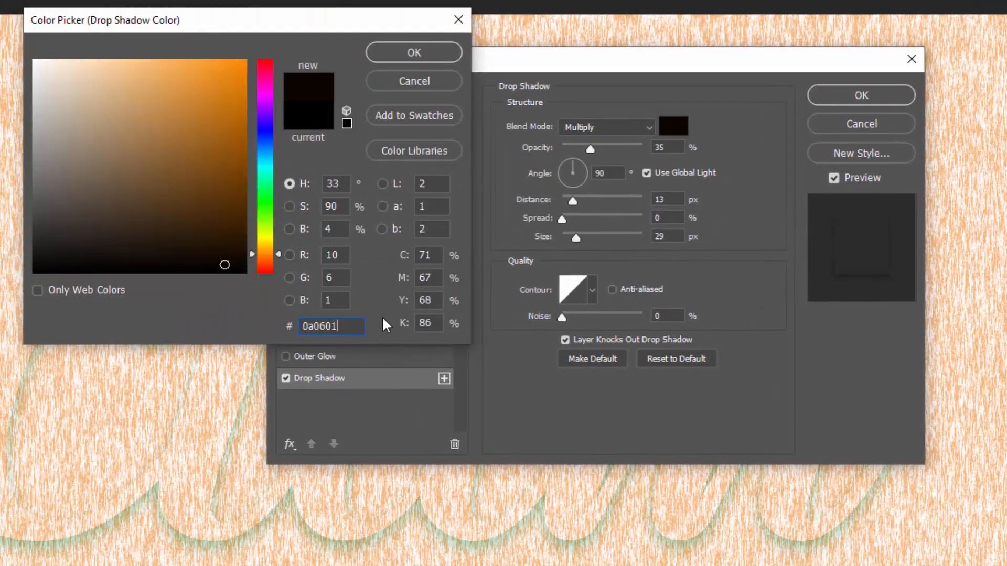
left_click(414, 52)
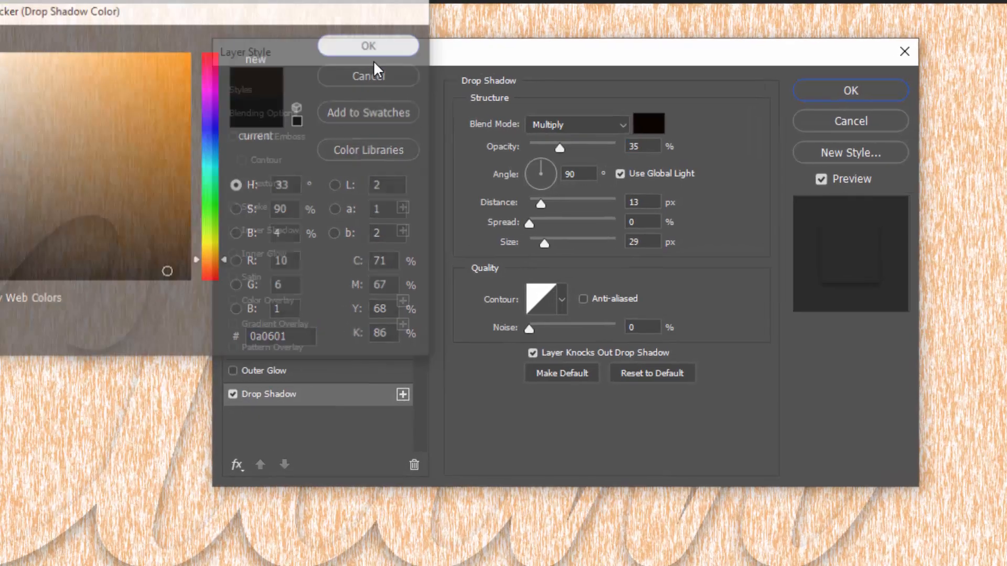
- Set the drop shadow to 79% opacity, 120° angle without global light, 7 px distance and 9 px size
left_click(611, 145)
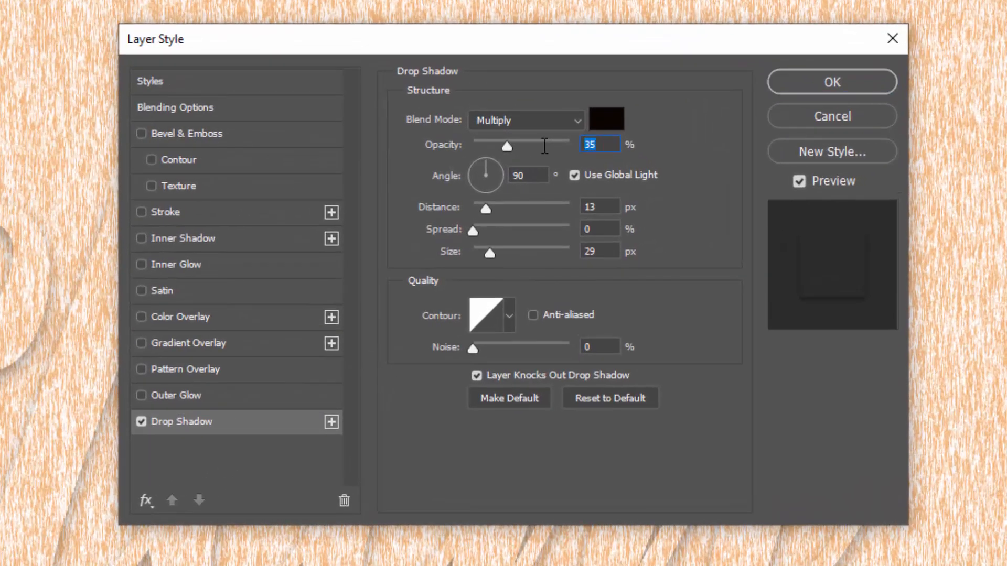
type("79")
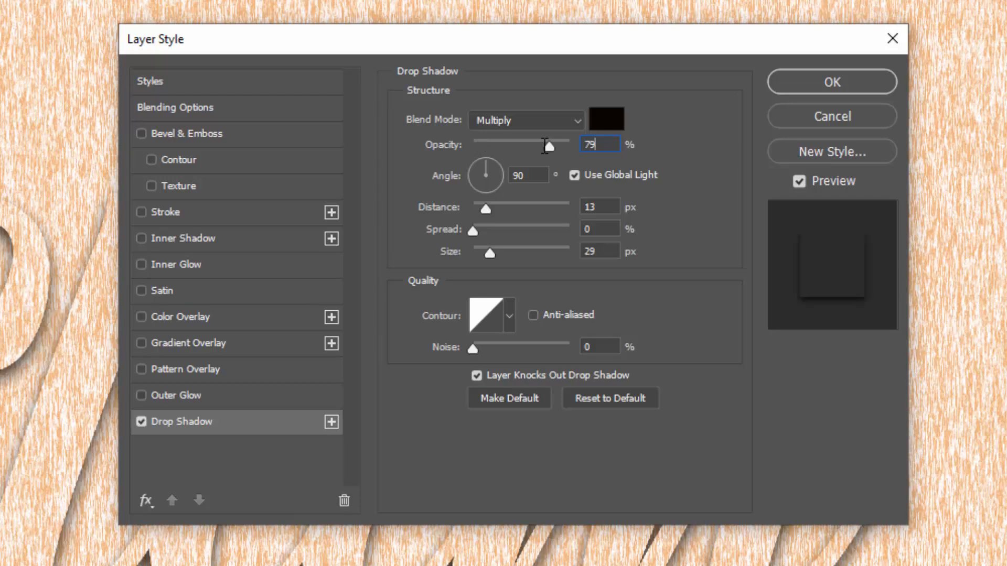
left_click(574, 175)
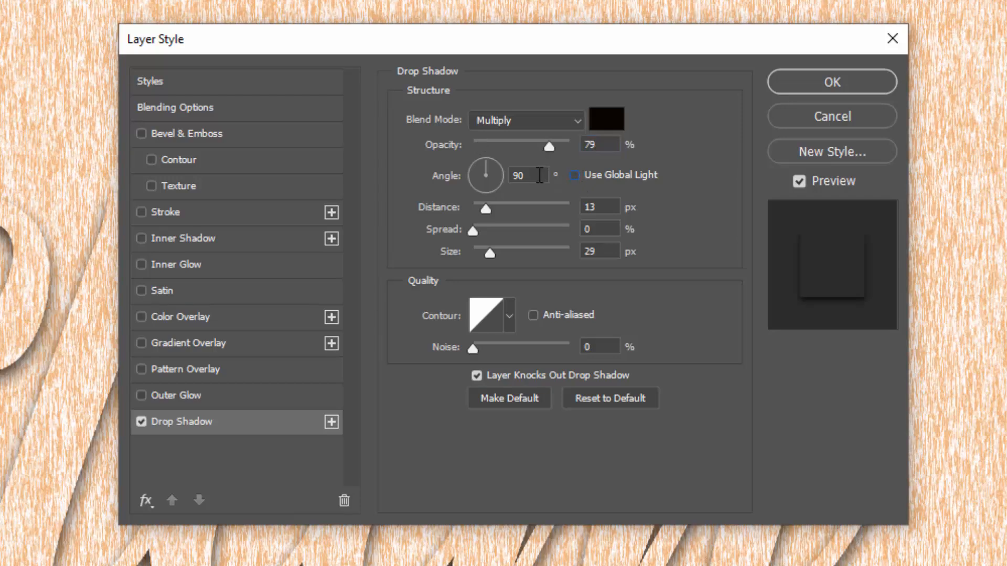
left_click(519, 175)
type("120")
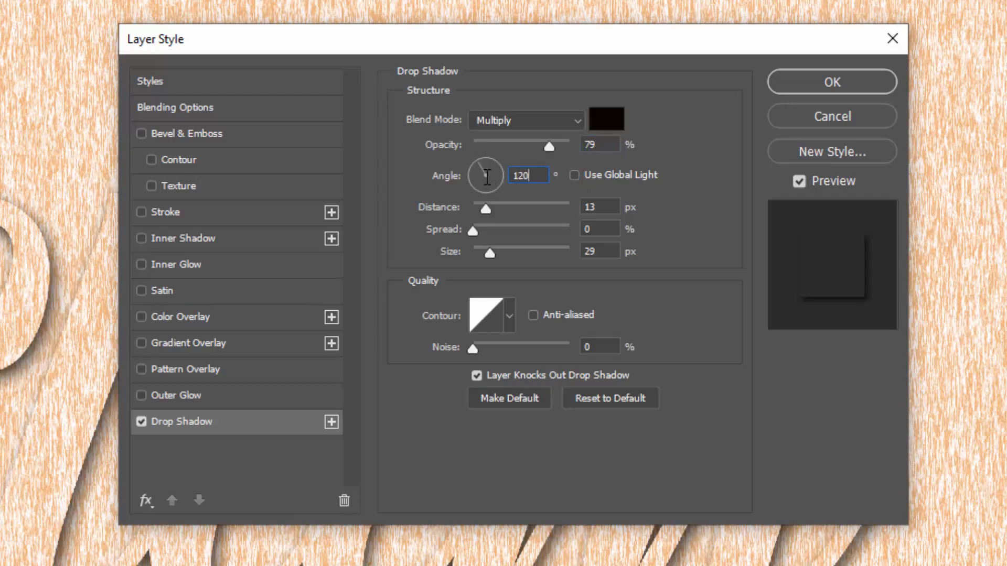
left_click(492, 212)
type("7")
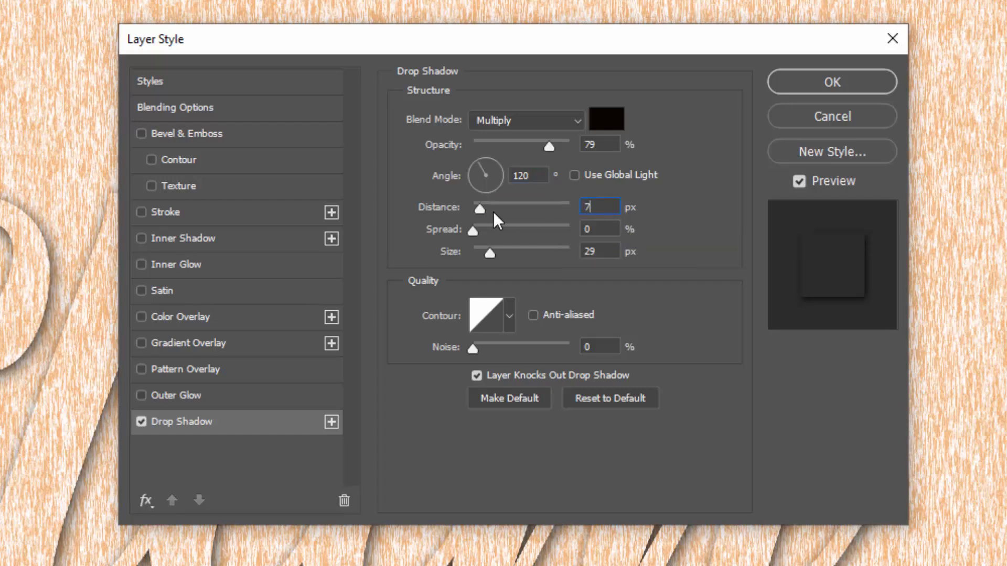
left_click(597, 255)
type("9")
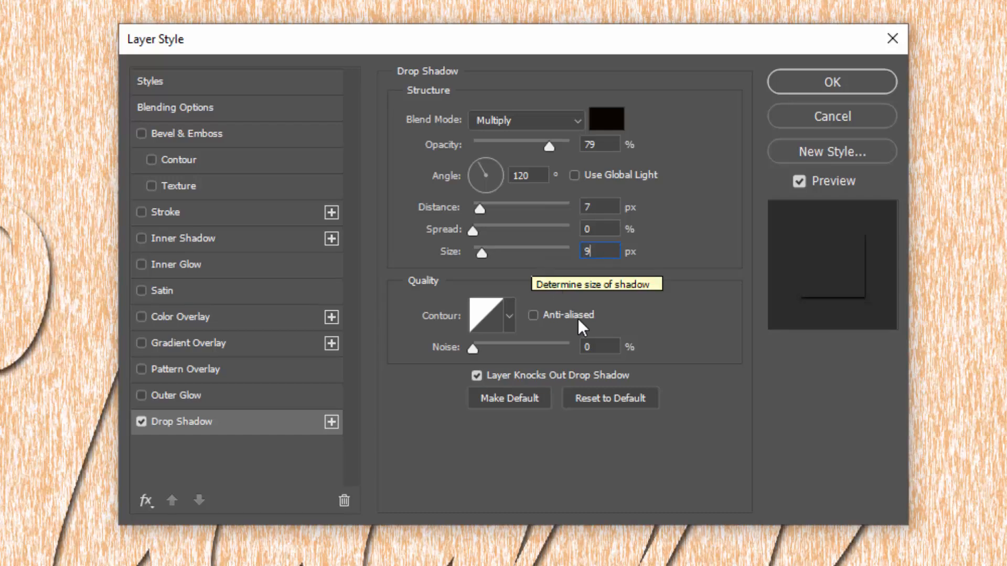
left_click(576, 347)
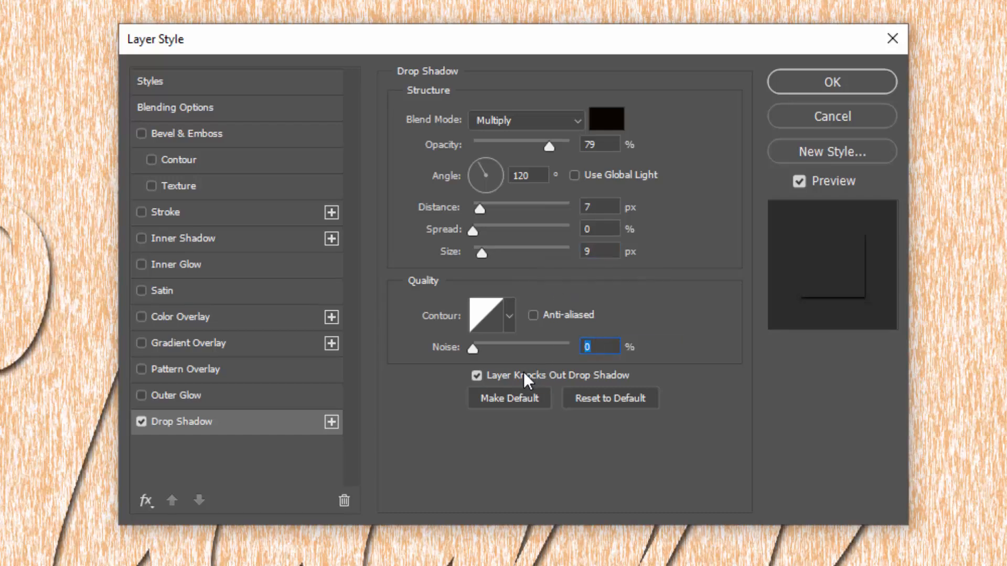
- Add a second drop shadow in colour #150d01 with 67% opacity, 20 px distance and 29 px size
left_click(331, 419)
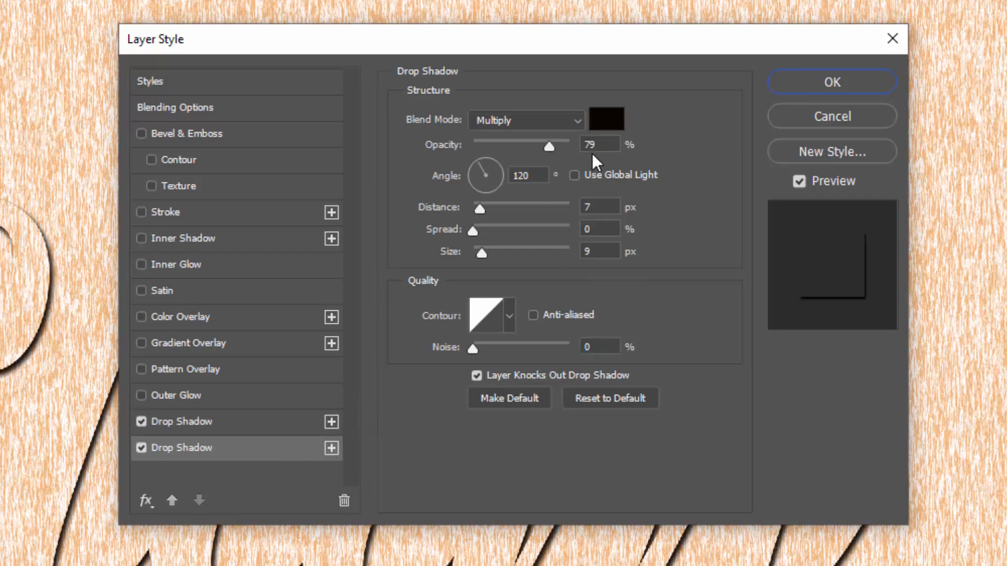
left_click(612, 144)
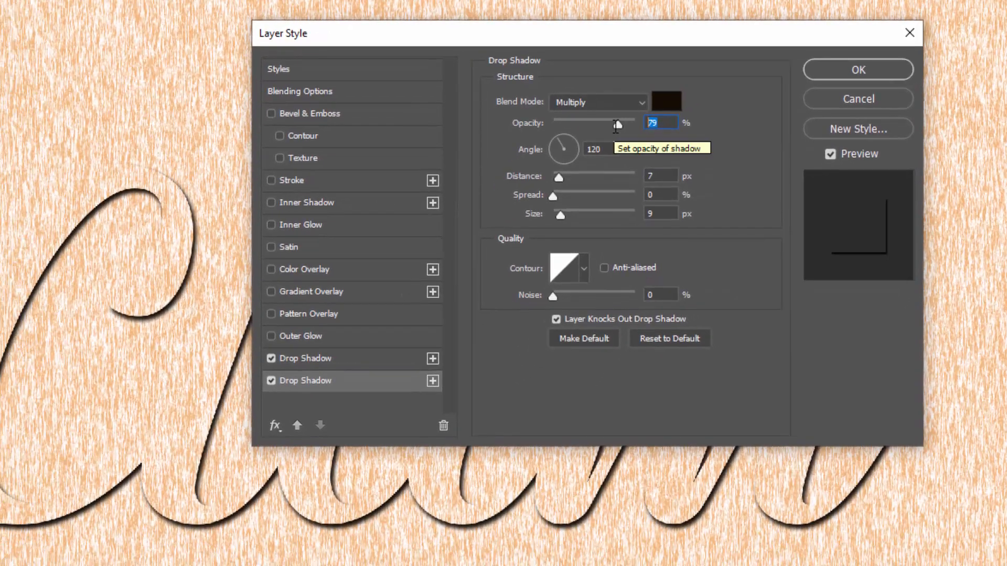
type("67")
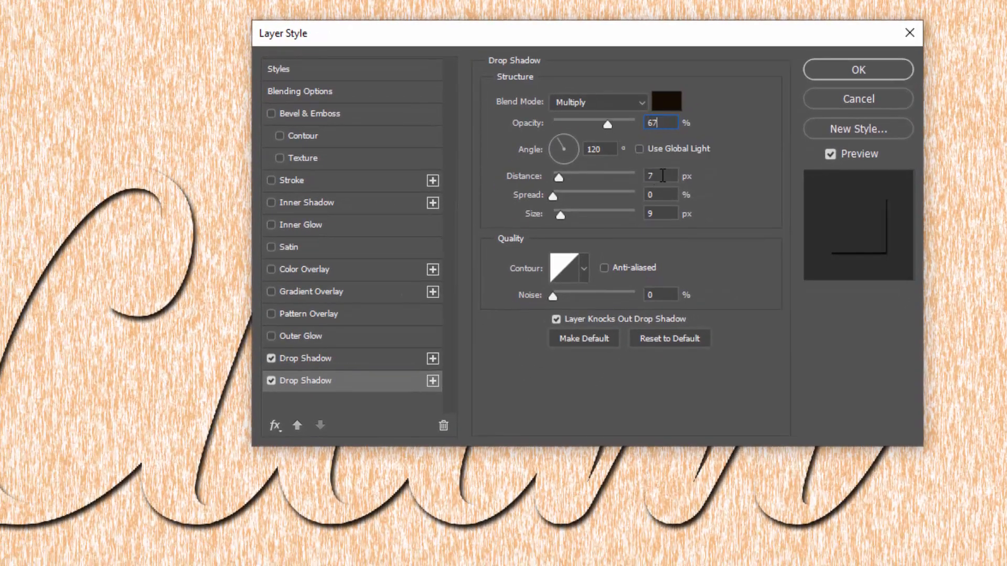
type("20")
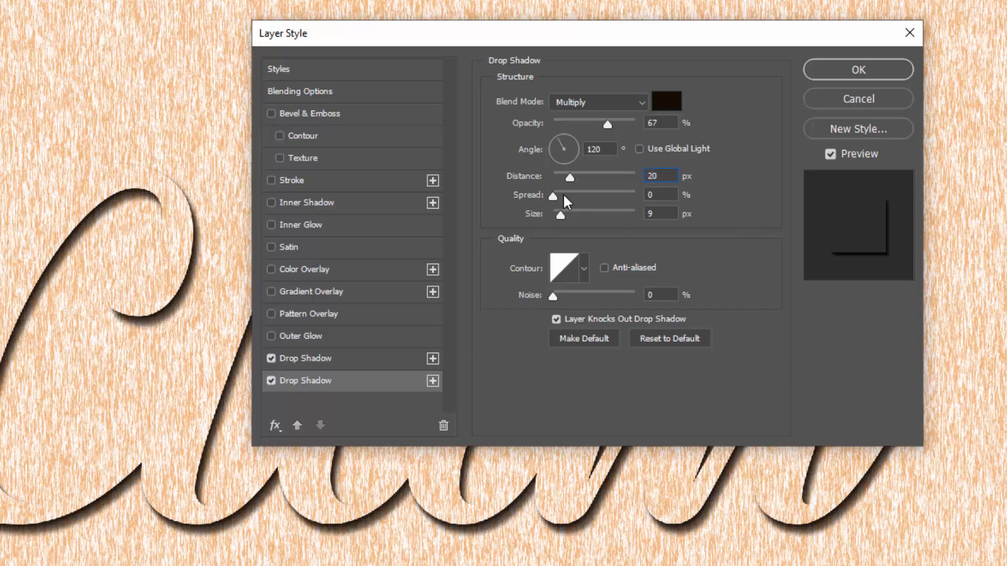
left_click_drag(672, 210, 650, 265)
type("29")
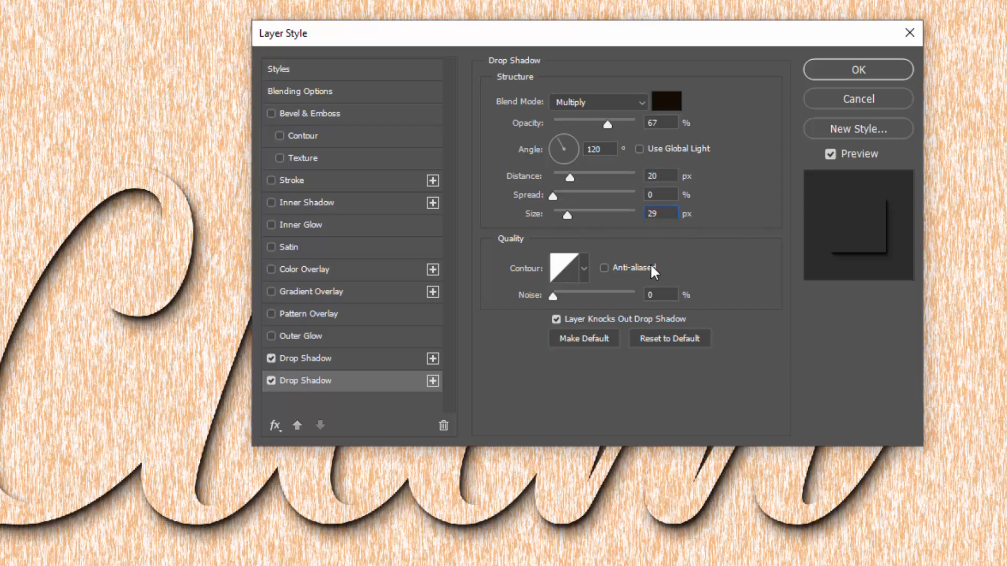
- Add a third drop shadow beneath the second and set its colour to #8f3a1f
left_click(433, 381)
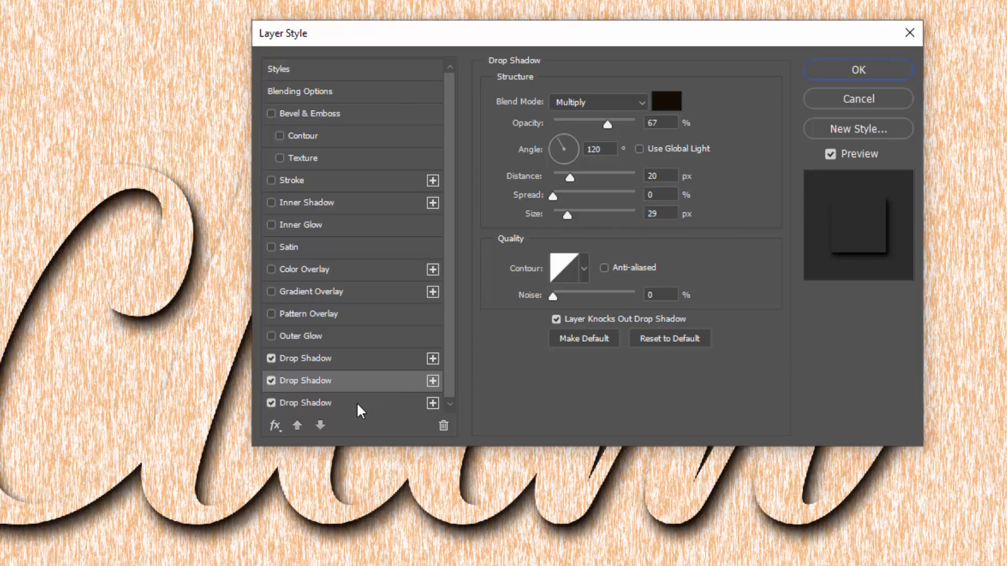
left_click(670, 123)
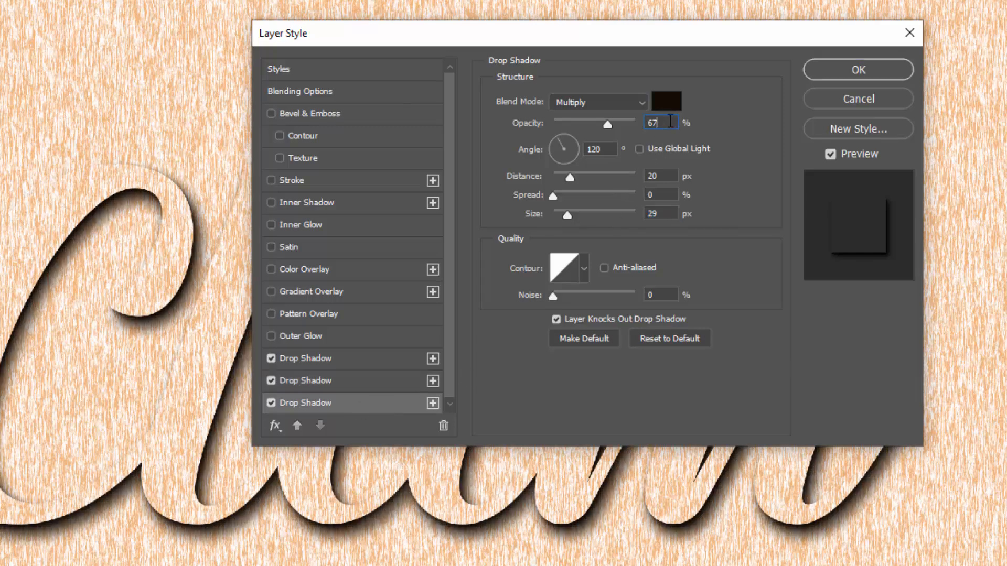
left_click(670, 105)
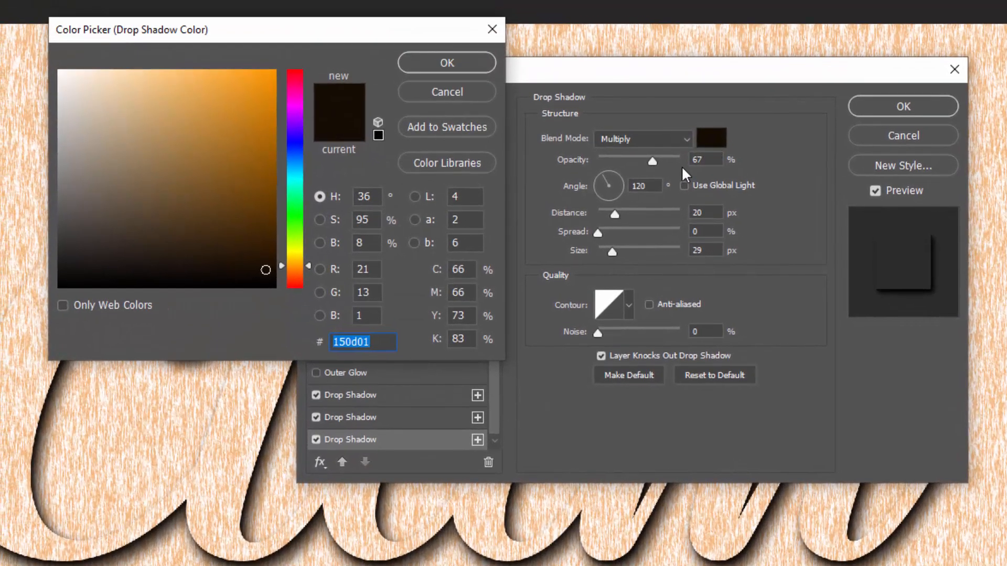
type("8f3a1f")
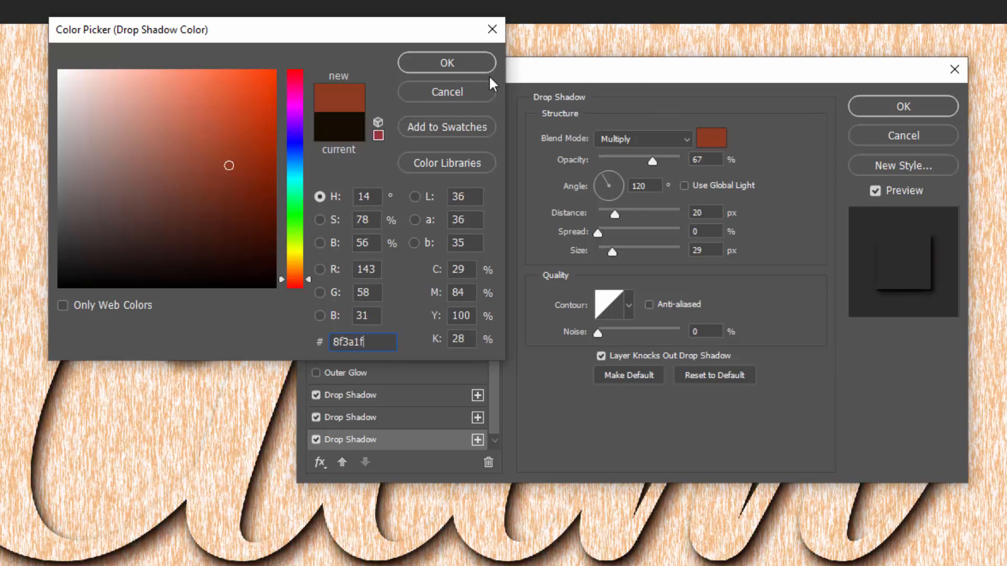
left_click(475, 63)
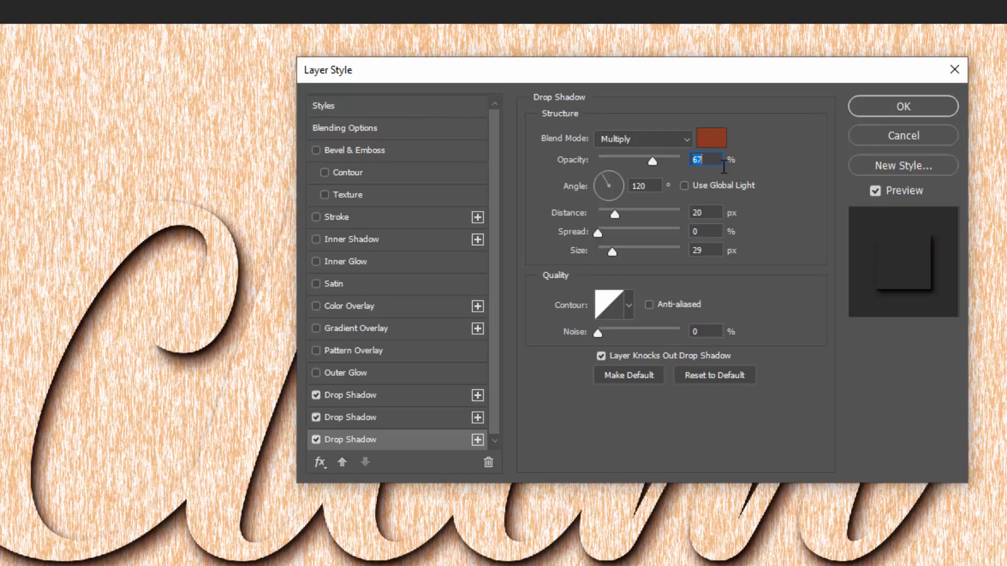
- Set the third drop shadow to 78% opacity, 29 px distance and 76 px size
type("78")
type("29")
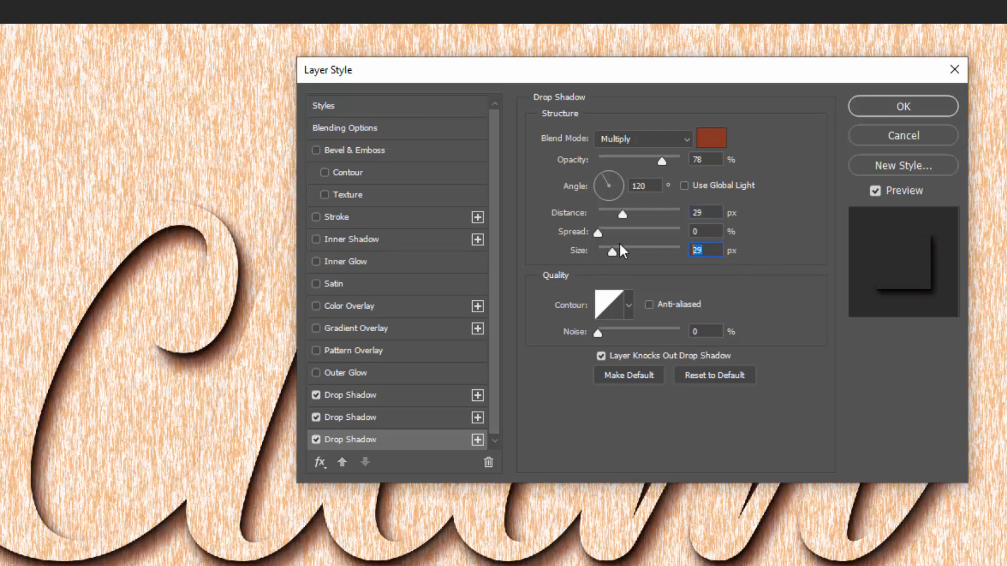
type("76")
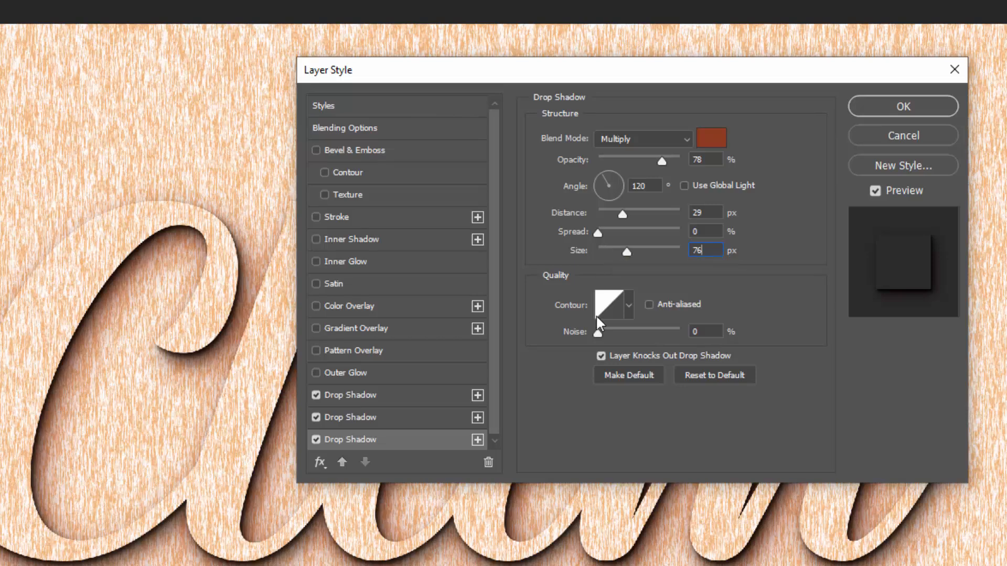
- Add a fourth drop shadow beneath the third and set its colour to #100a02
left_click(477, 439)
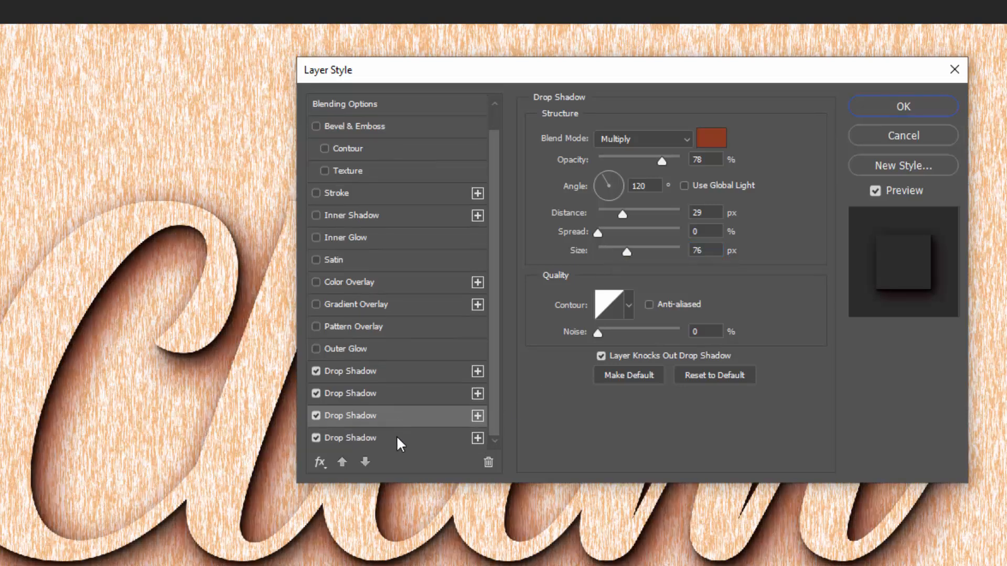
left_click(397, 438)
left_click(720, 141)
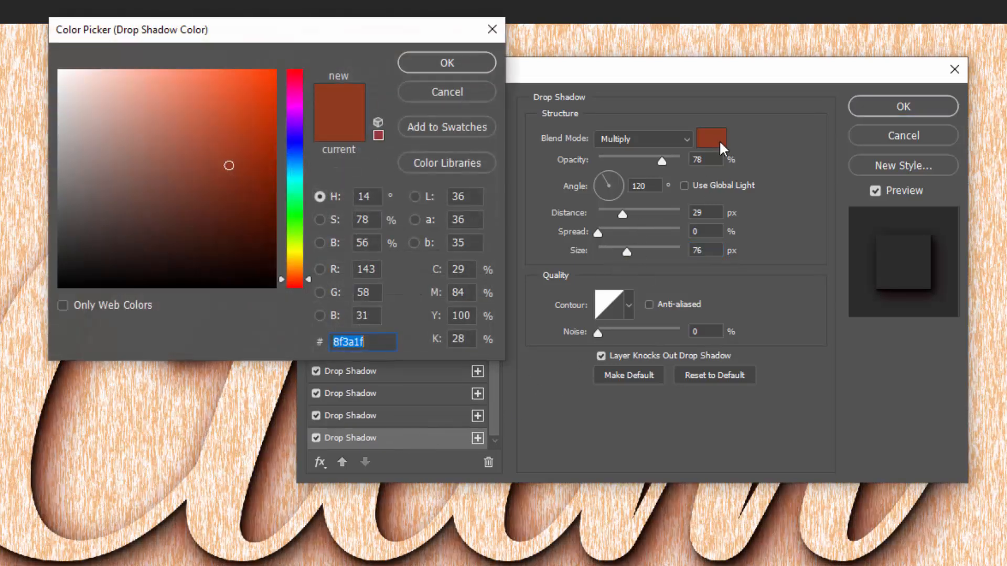
type("100a02")
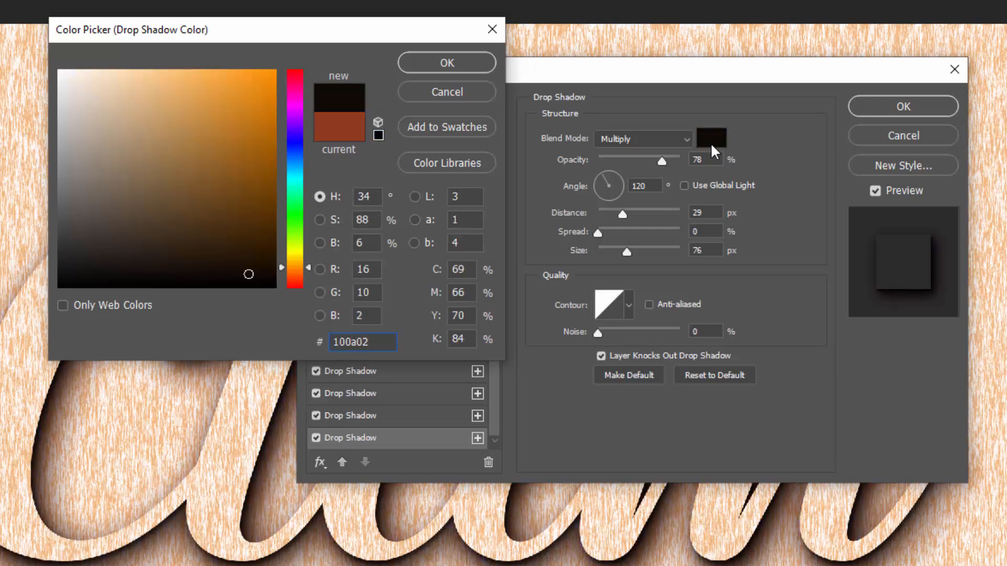
left_click(447, 63)
- Set the fourth drop shadow to 67% opacity, 45 px distance and 114 px size
left_click(687, 159)
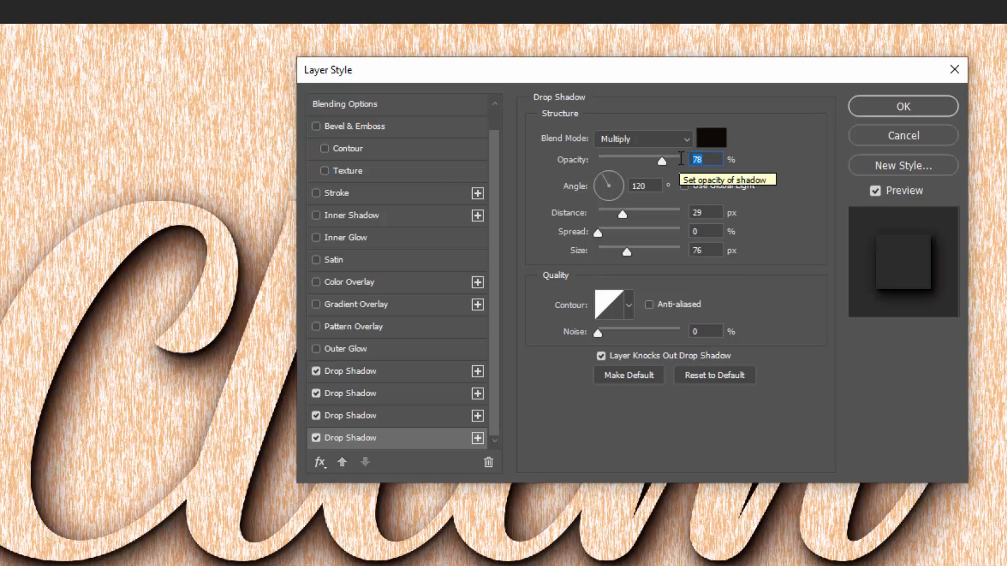
type("67")
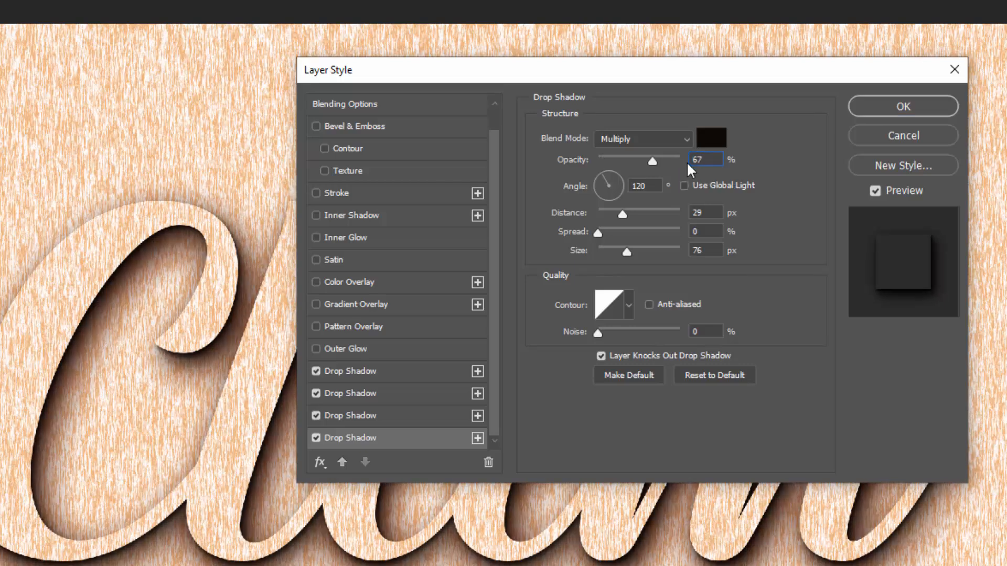
left_click(697, 212)
type("75")
type("45")
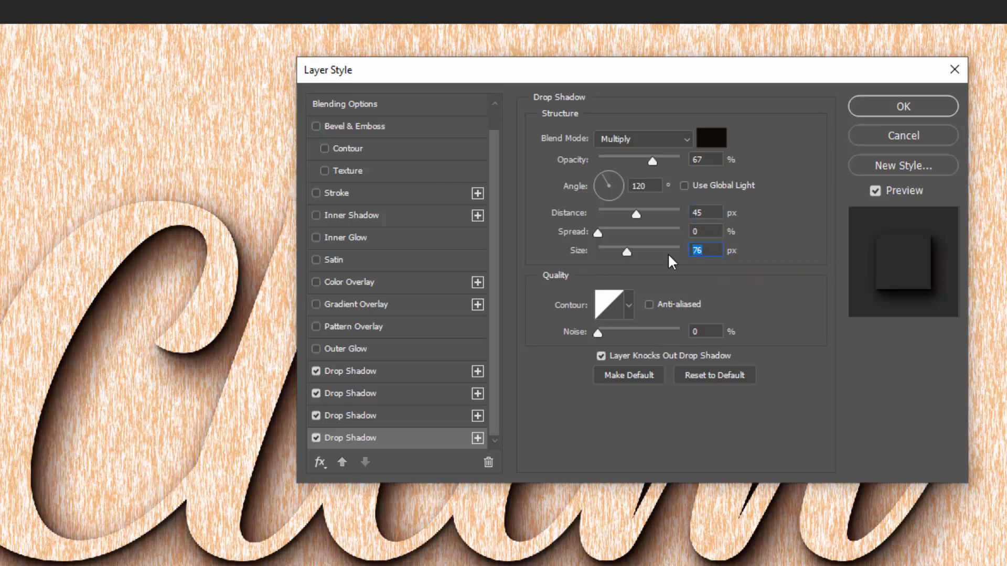
type("114")
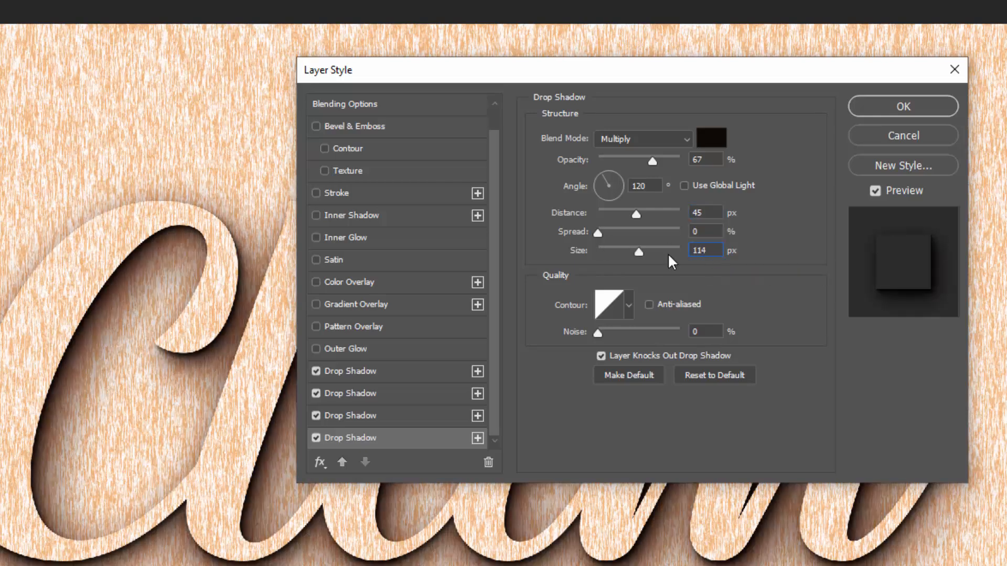
- Add a fifth drop shadow beneath the fourth and set its colour to #ca47d6
left_click(477, 438)
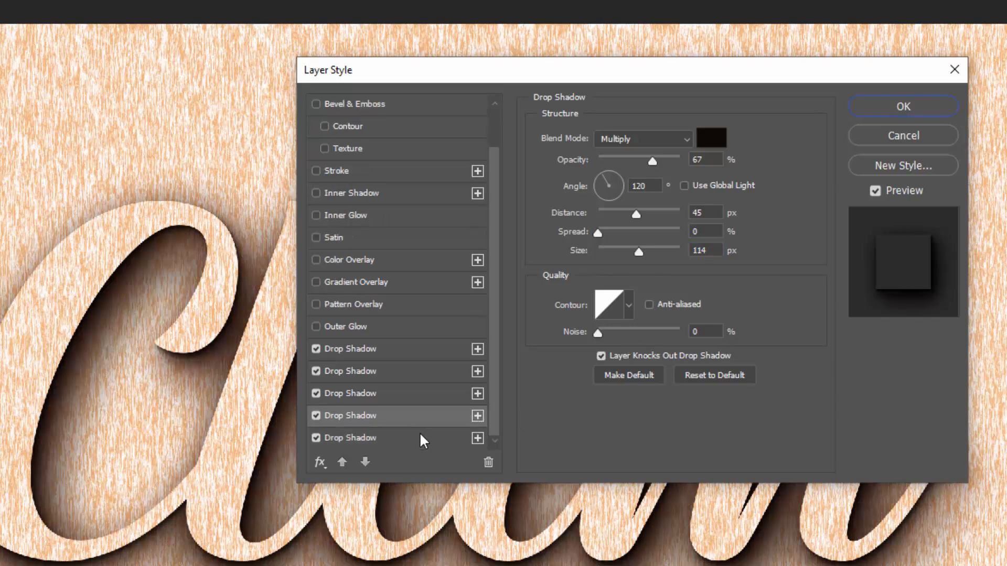
left_click(399, 439)
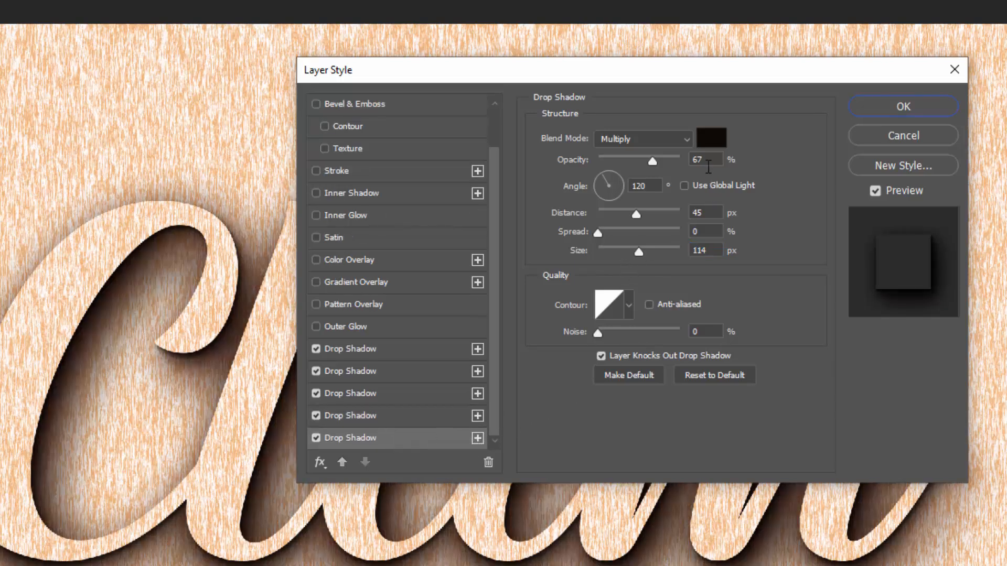
left_click(716, 141)
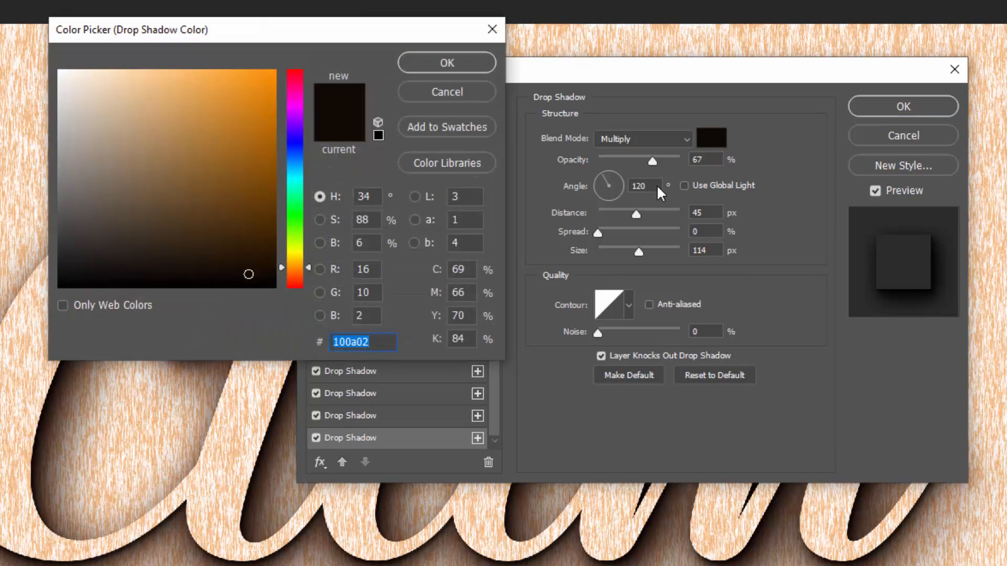
type("ca4")
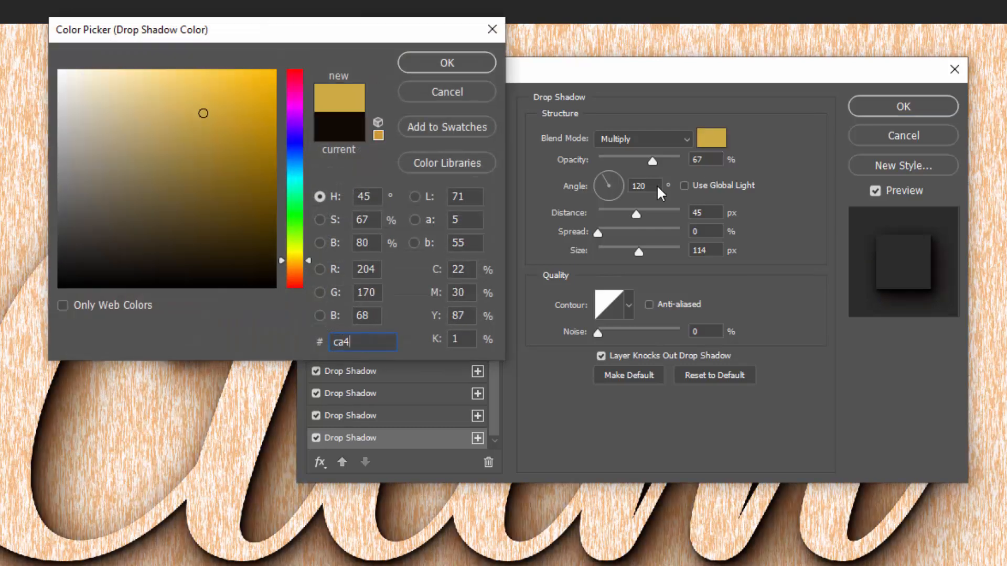
type("7d6")
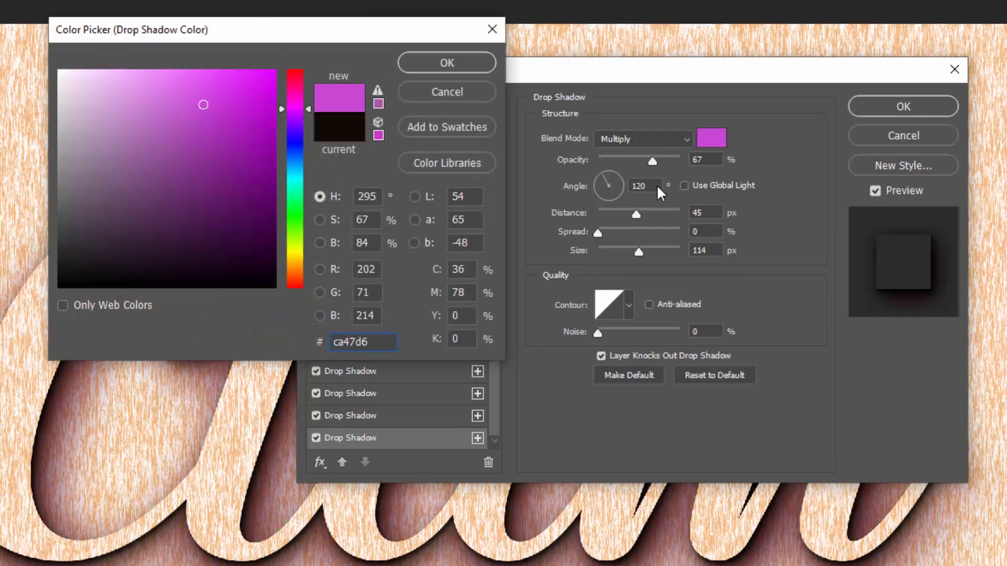
left_click(468, 65)
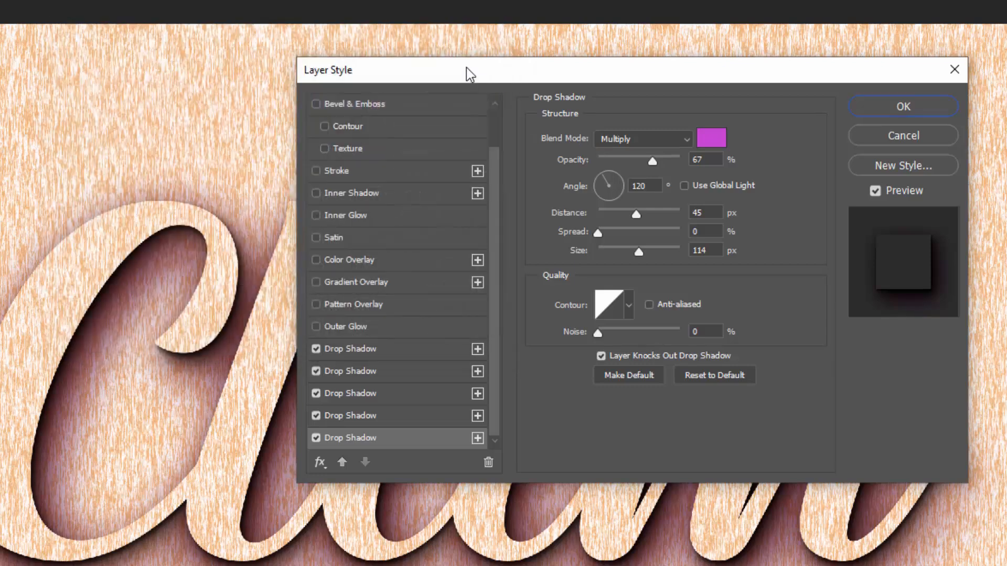
- Set the fifth drop shadow to 48% opacity and 79 px size, and apply the layer style
left_click_drag(717, 163, 683, 159)
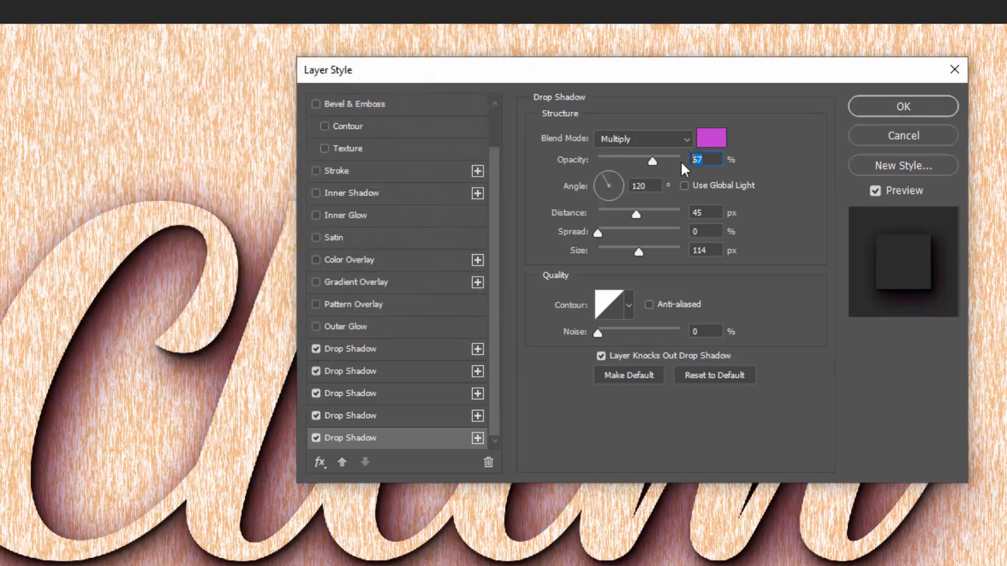
type("48")
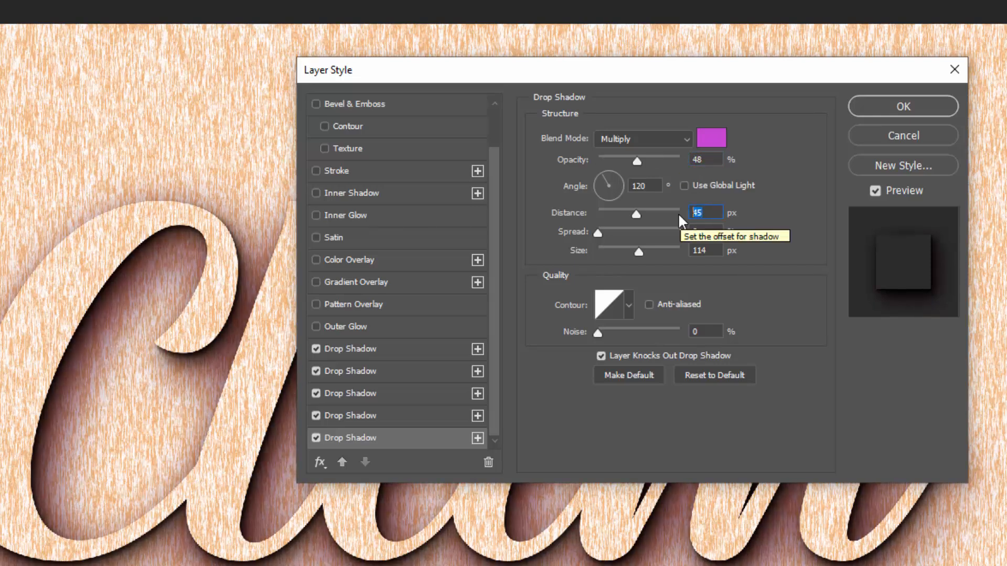
double_click(699, 250)
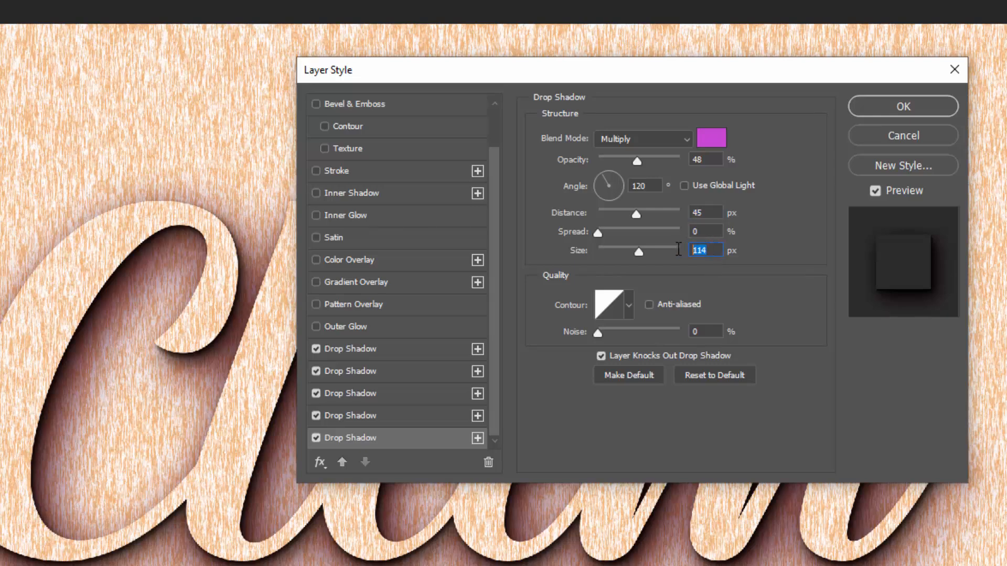
type("79")
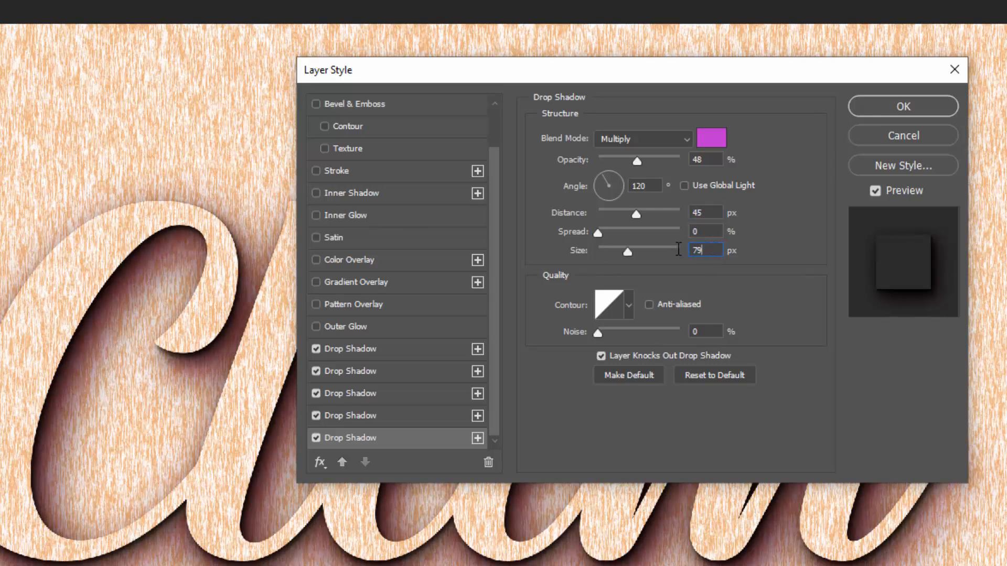
left_click(832, 61)
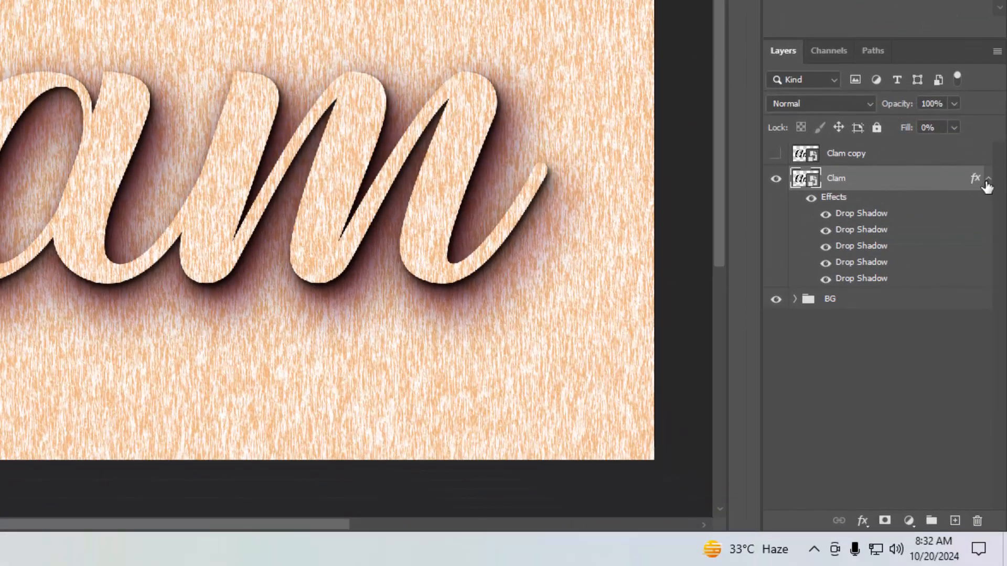
- Put the Clam layer in a group named Shadow and collapse the group
left_click(987, 179)
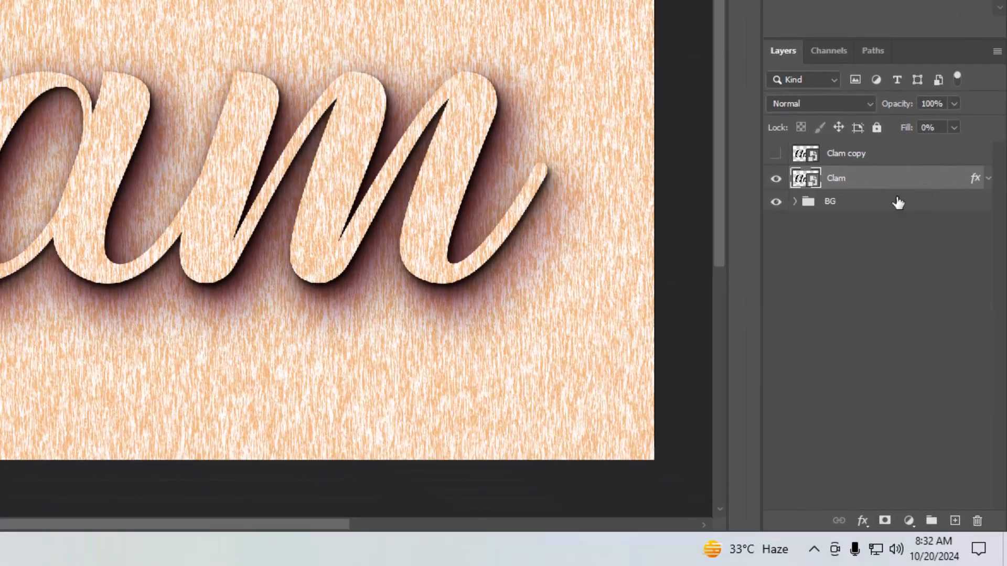
key("ctrl+g")
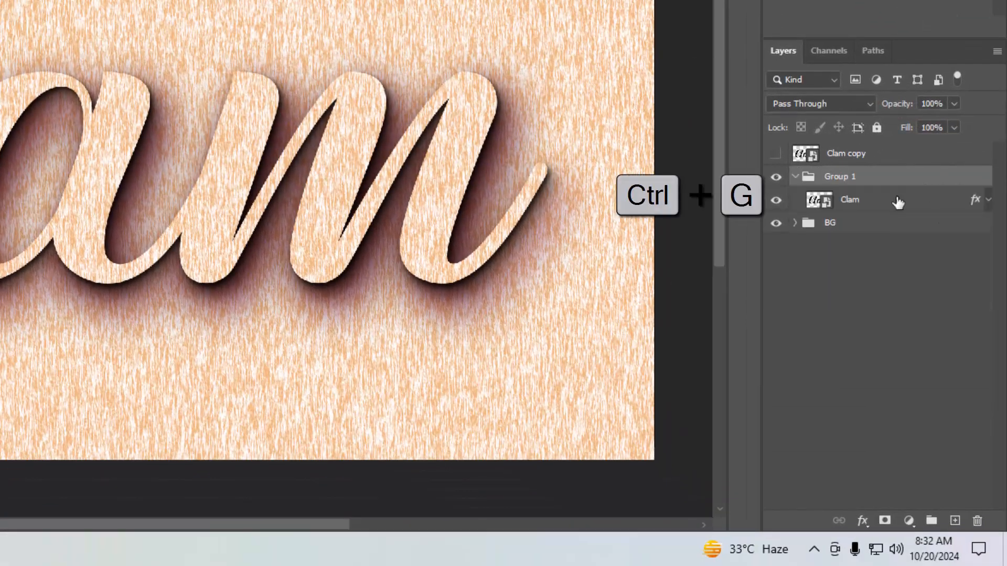
double_click(854, 181)
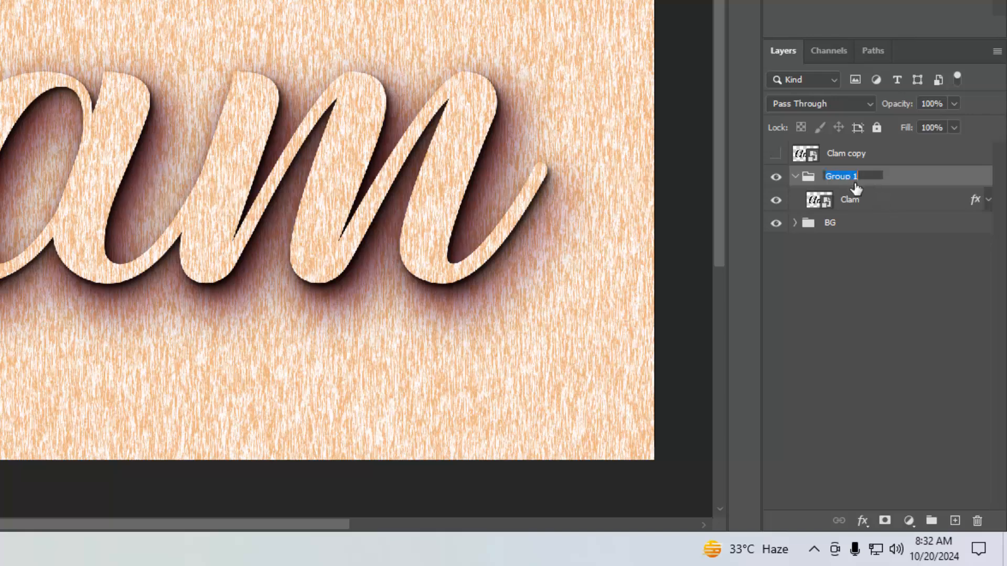
key("BackSpace")
type("Shadow")
key("Return")
left_click(795, 176)
- Show the Clam copy layer and set its fill opacity to 0% in its blending options
left_click(804, 153)
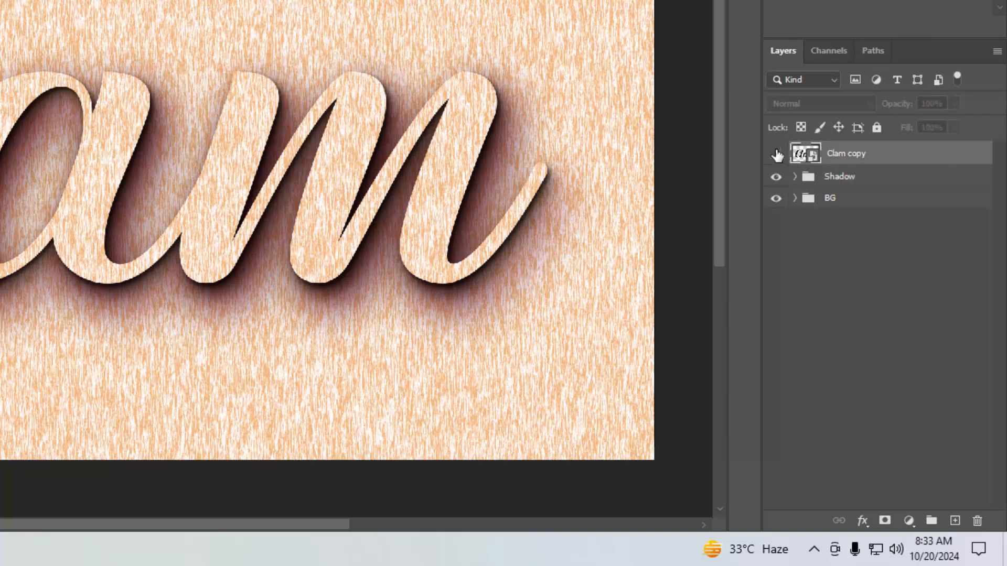
left_click(776, 153)
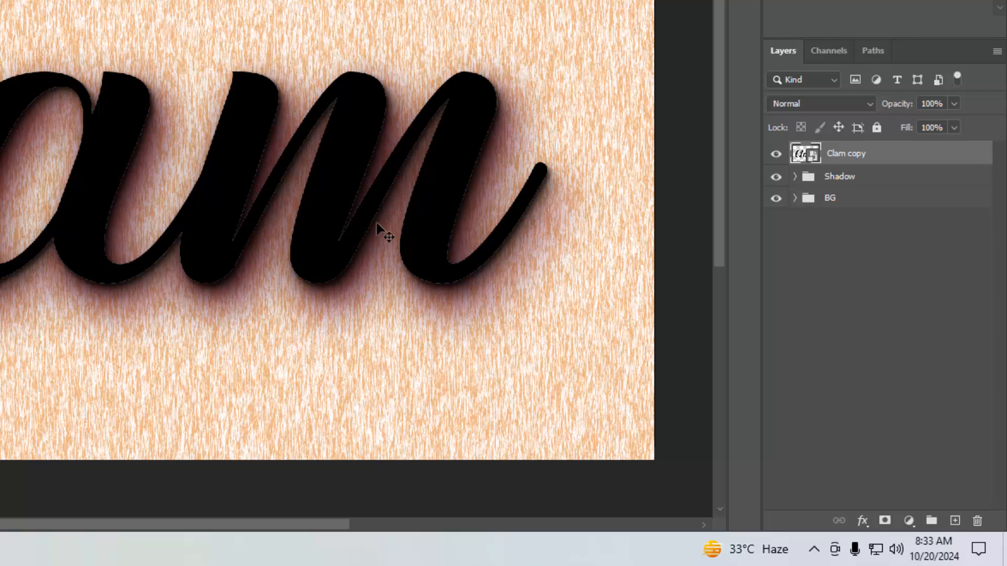
left_click(861, 520)
left_click(869, 356)
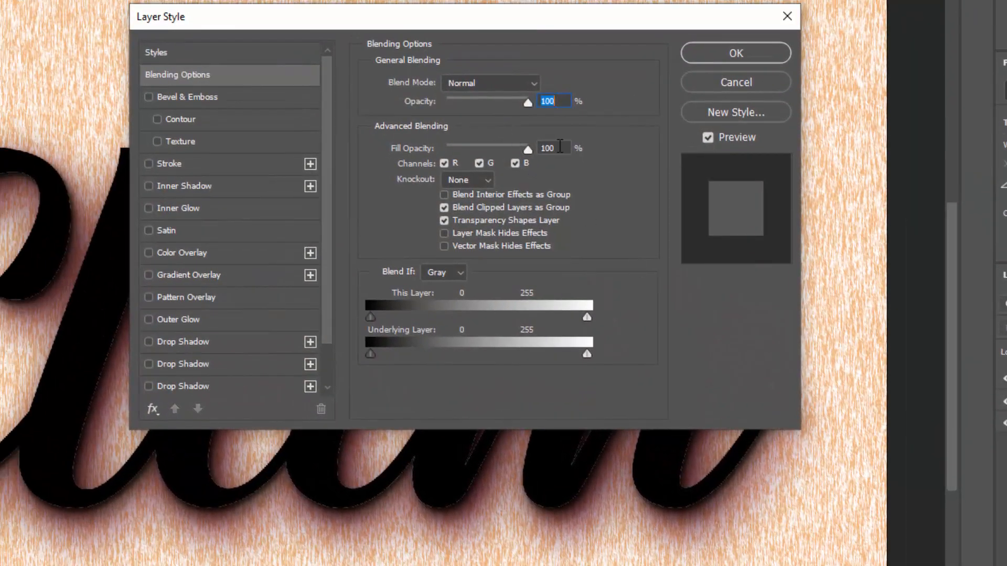
left_click_drag(559, 147, 408, 152)
type("0")
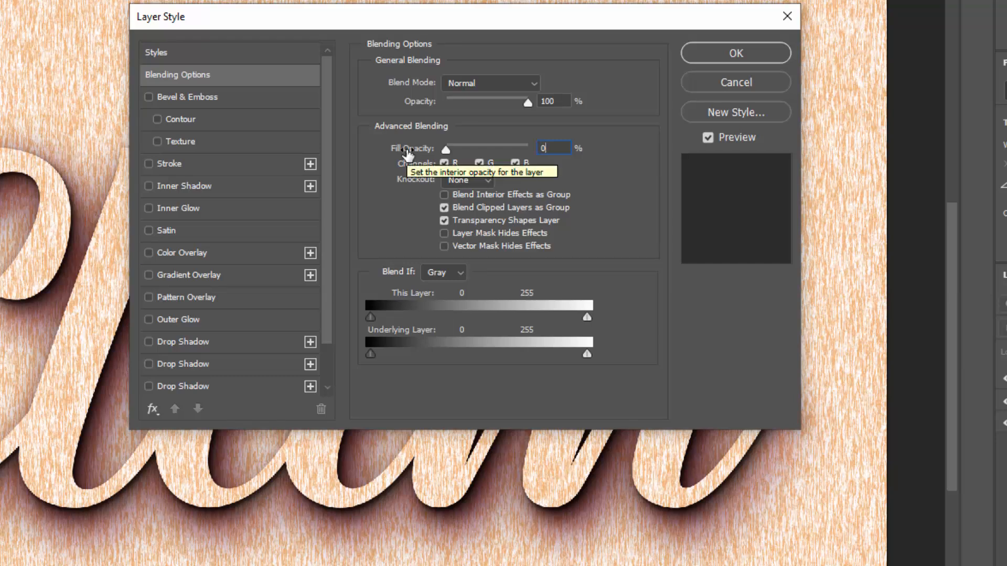
- Enable Bevel & Emboss on Clam copy with 317% depth, 32 px size, -90° angle and the Ring - Double gloss contour
left_click(214, 98)
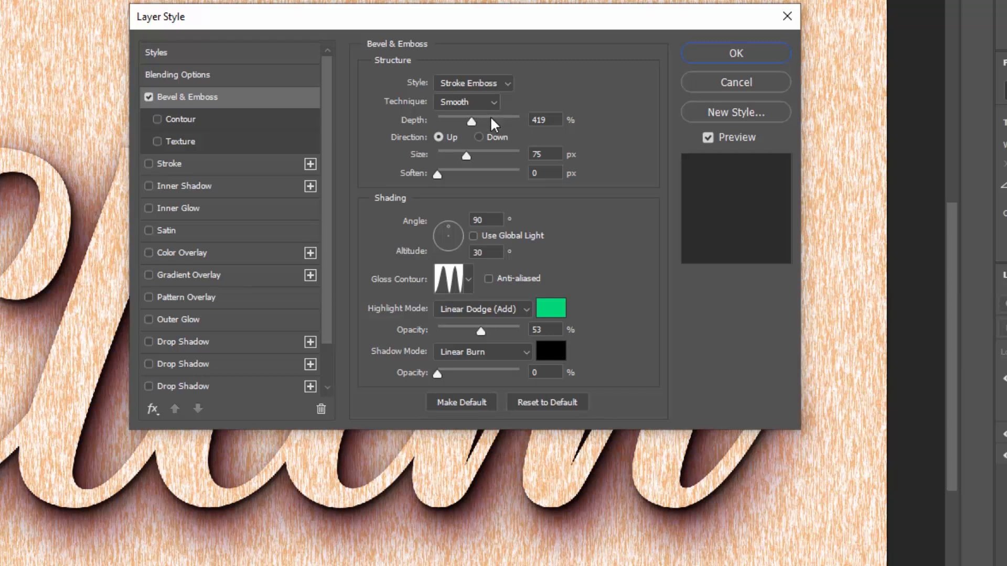
left_click(412, 114)
type("317")
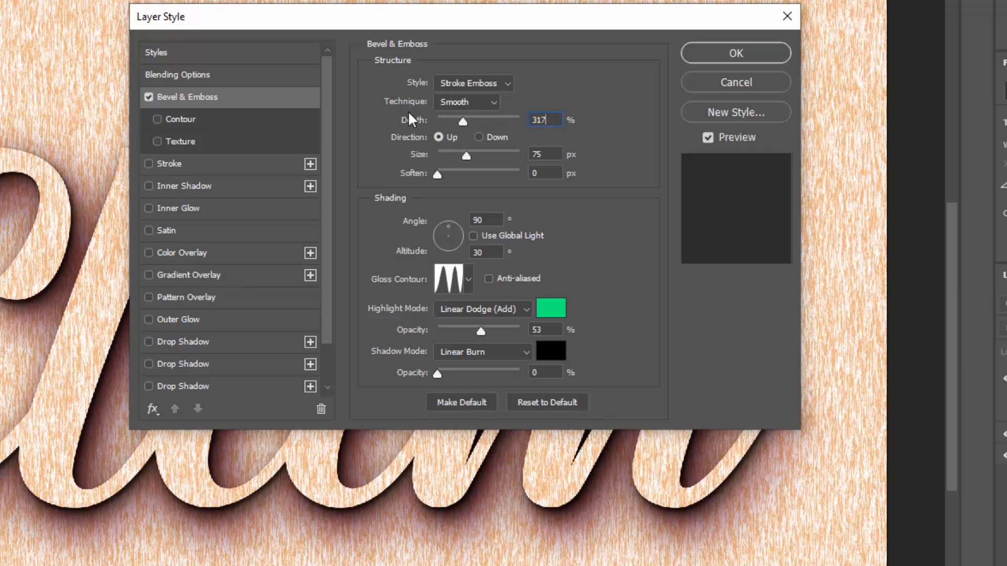
left_click(558, 154)
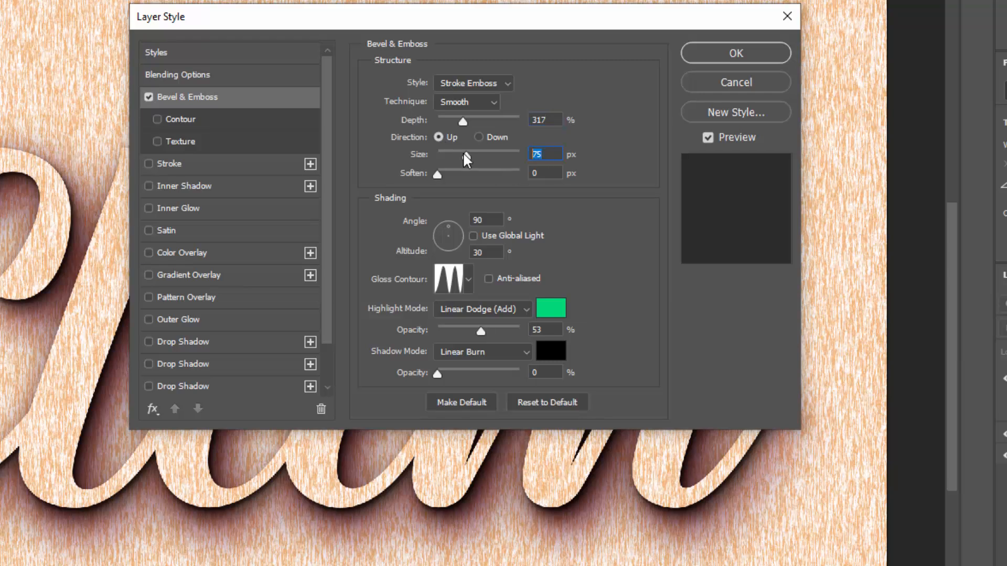
type("32")
left_click(485, 220)
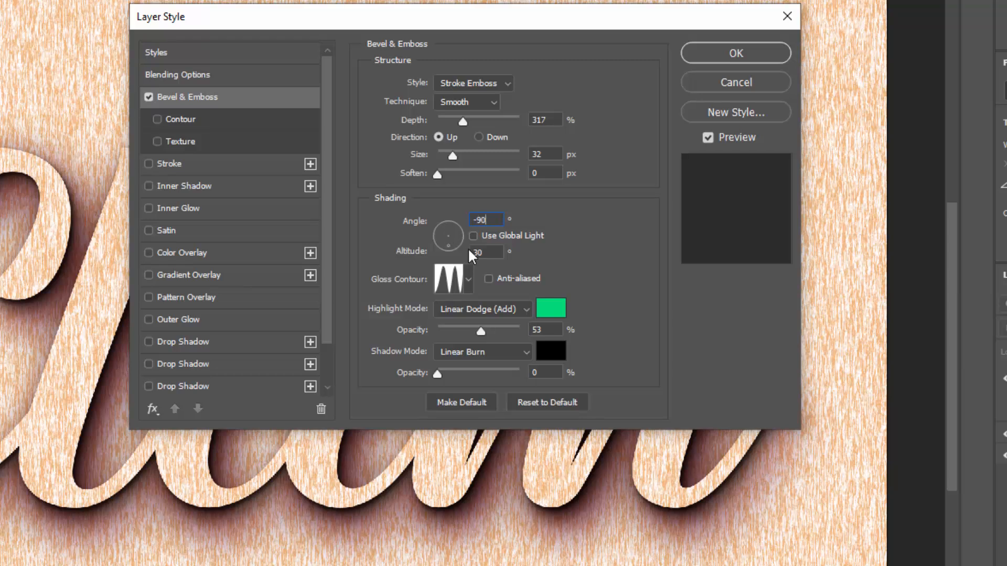
left_click(453, 283)
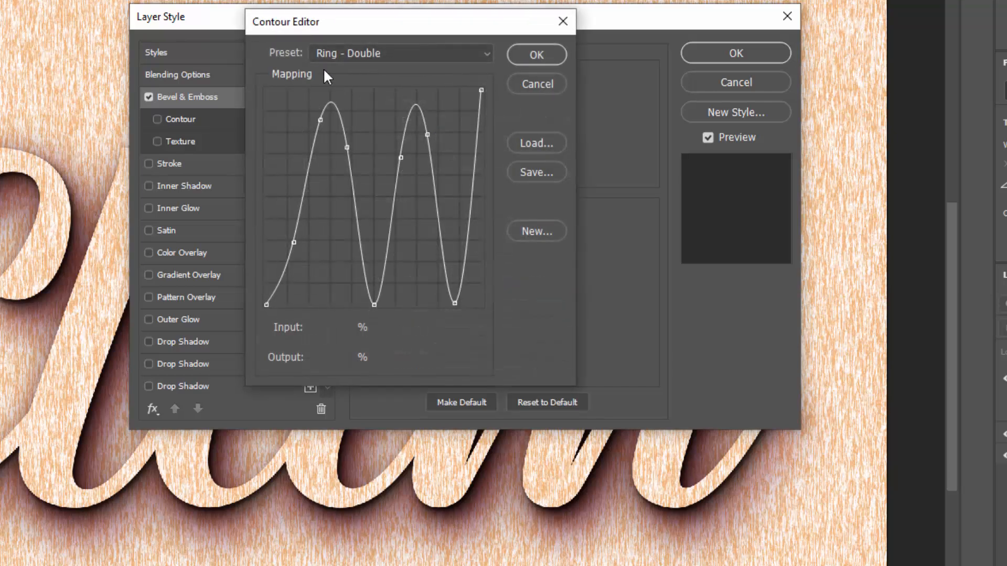
left_click(536, 55)
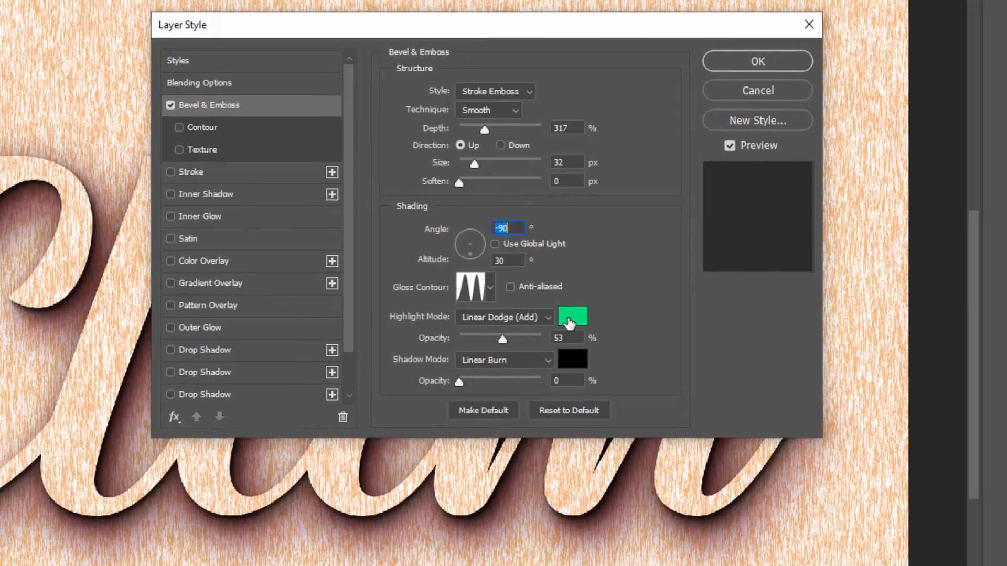
- Set the bevel's highlight colour to #fefefe and its highlight opacity to 100%
left_click(550, 308)
left_click_drag(146, 112, 11, 67)
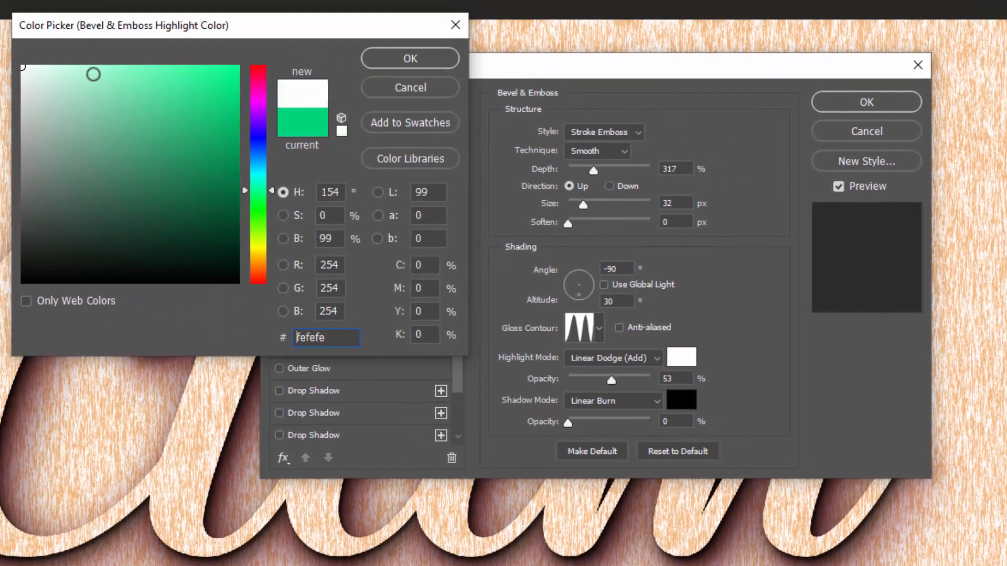
left_click(355, 48)
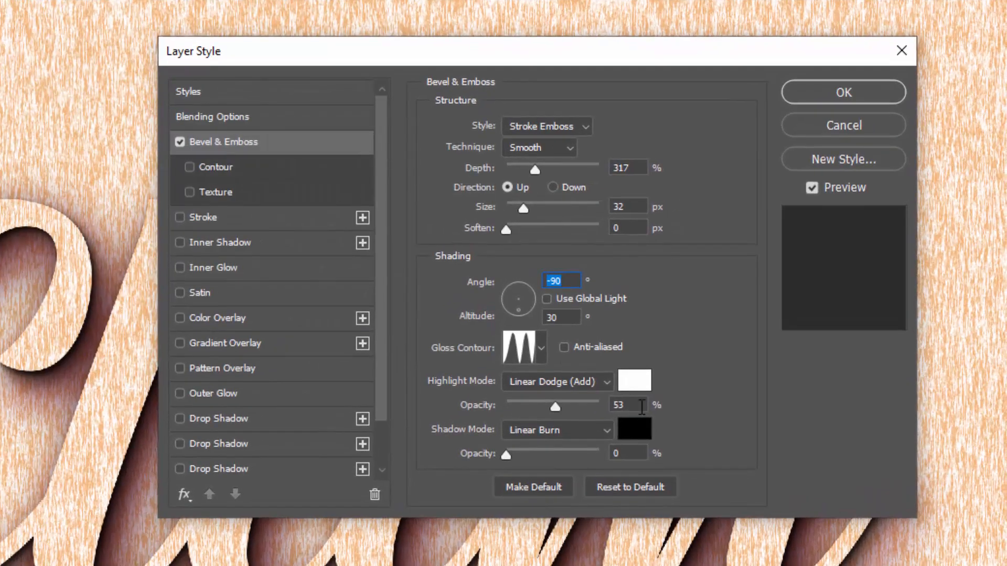
left_click(635, 393)
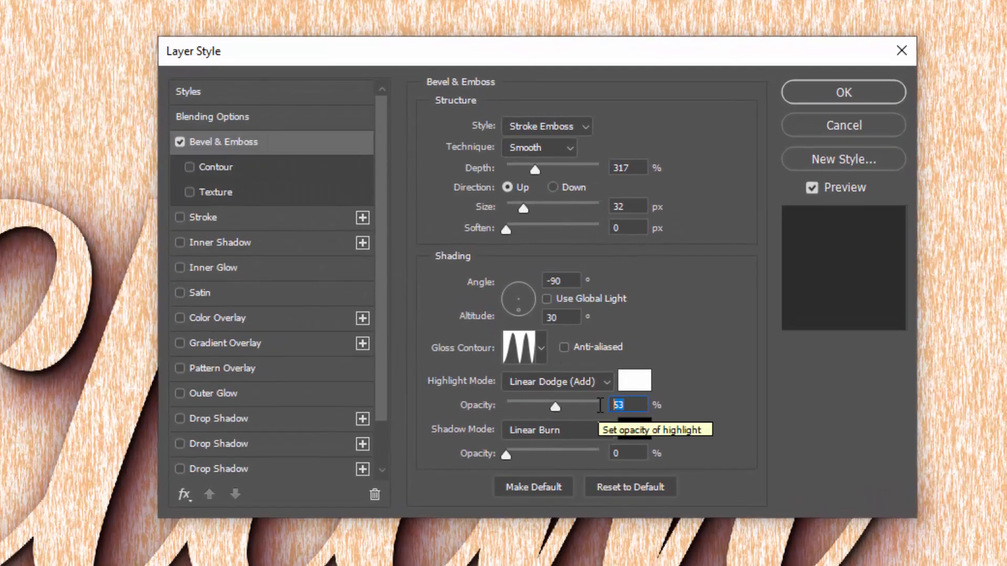
type("100")
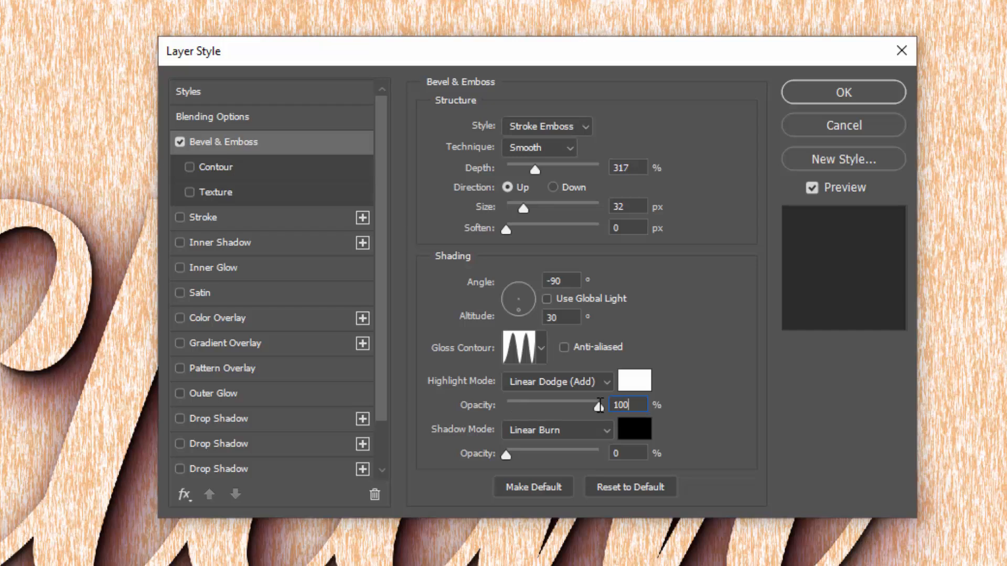
- Set the bevel's shadow opacity to 21% with #000000 as the shadow colour
left_click(632, 452)
type("21")
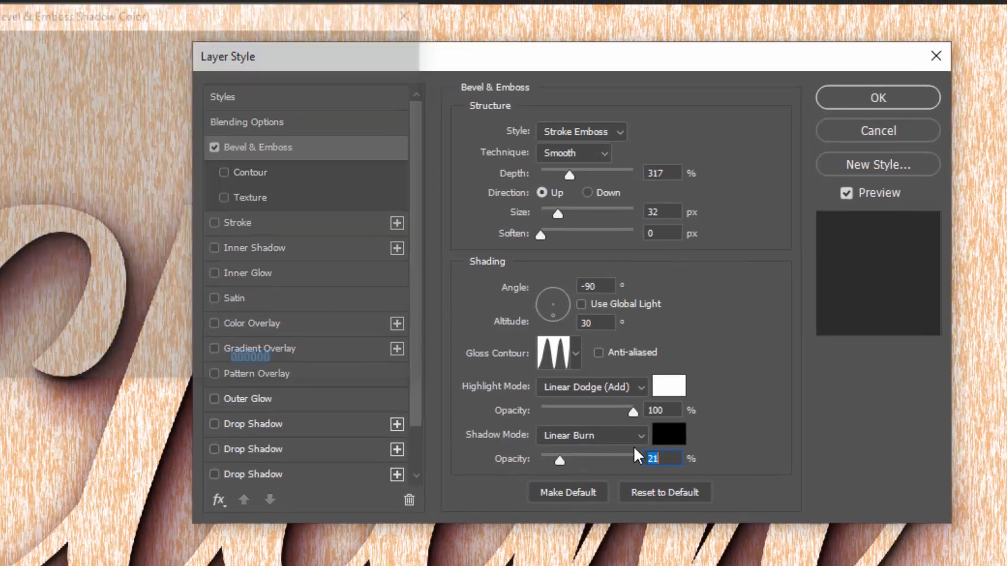
left_click(635, 428)
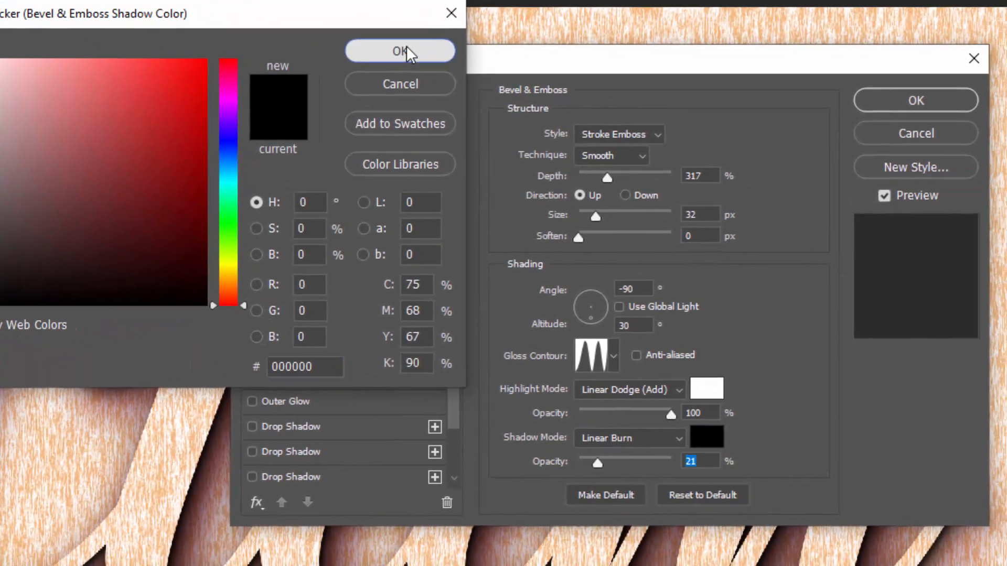
left_click(481, 70)
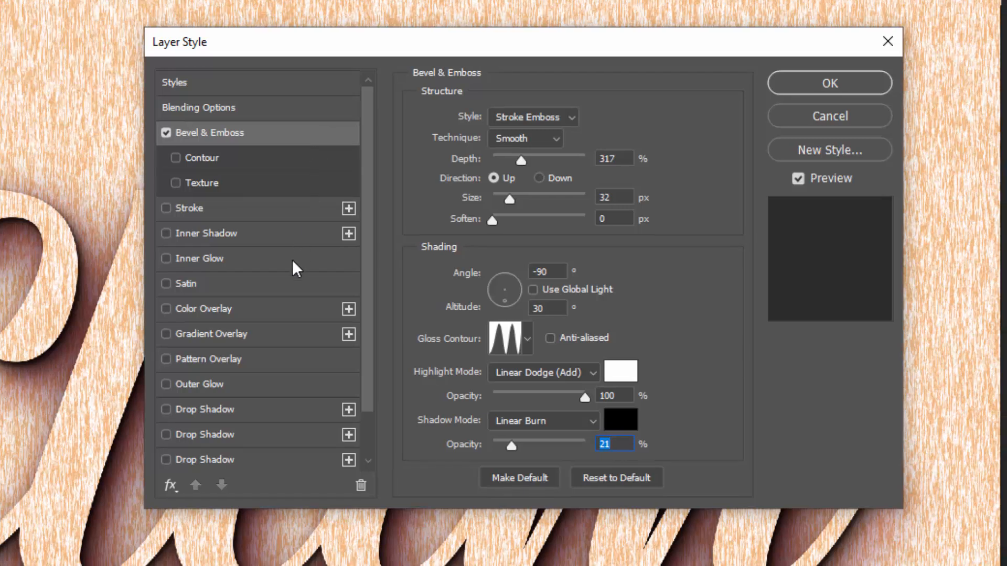
- Enable the bevel's Contour option and set its range to 50%
left_click(193, 156)
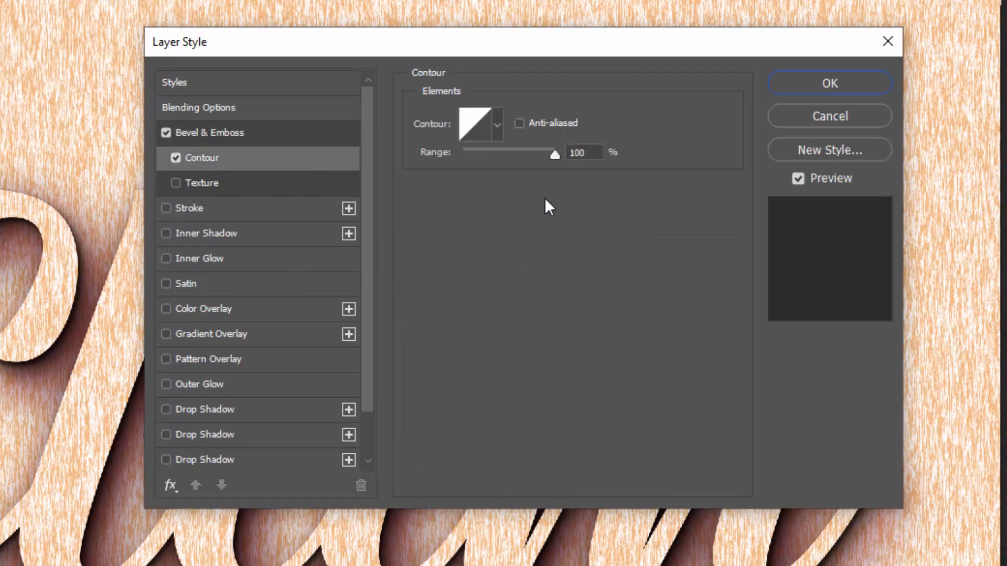
left_click_drag(582, 152, 523, 154)
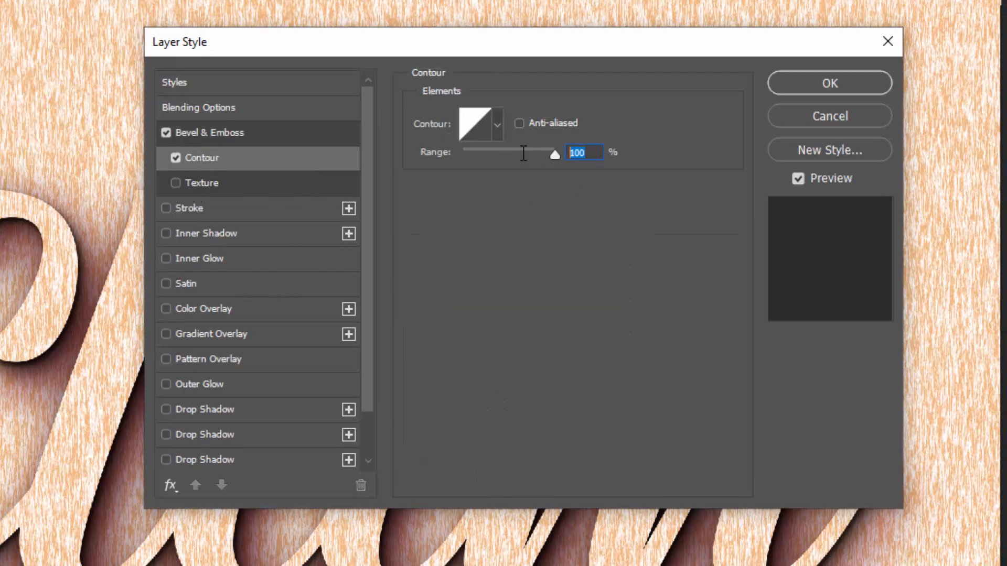
type("50")
- Add an inside stroke to Clam copy with a size of 10 px and 100% opacity
left_click(249, 209)
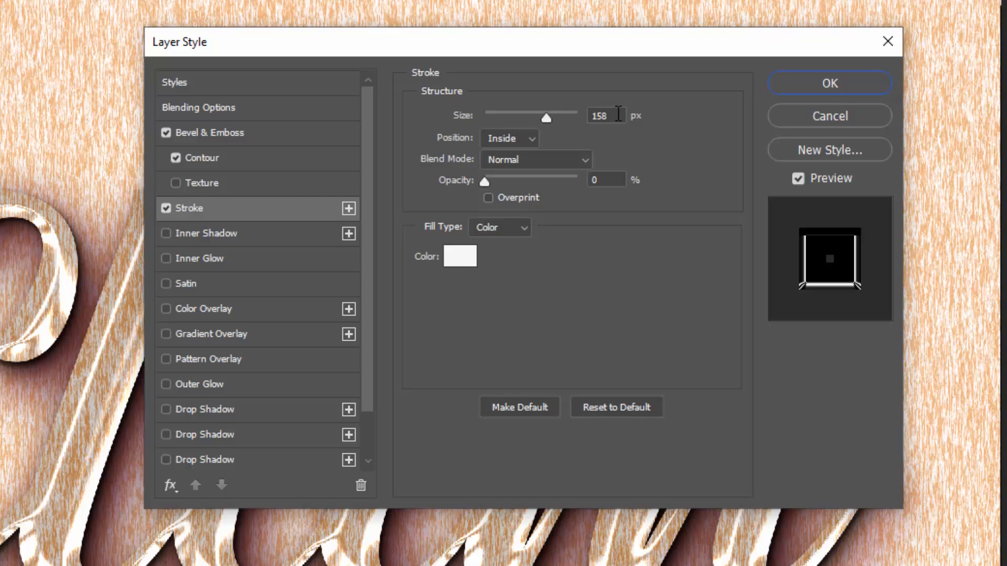
left_click_drag(619, 114, 511, 106)
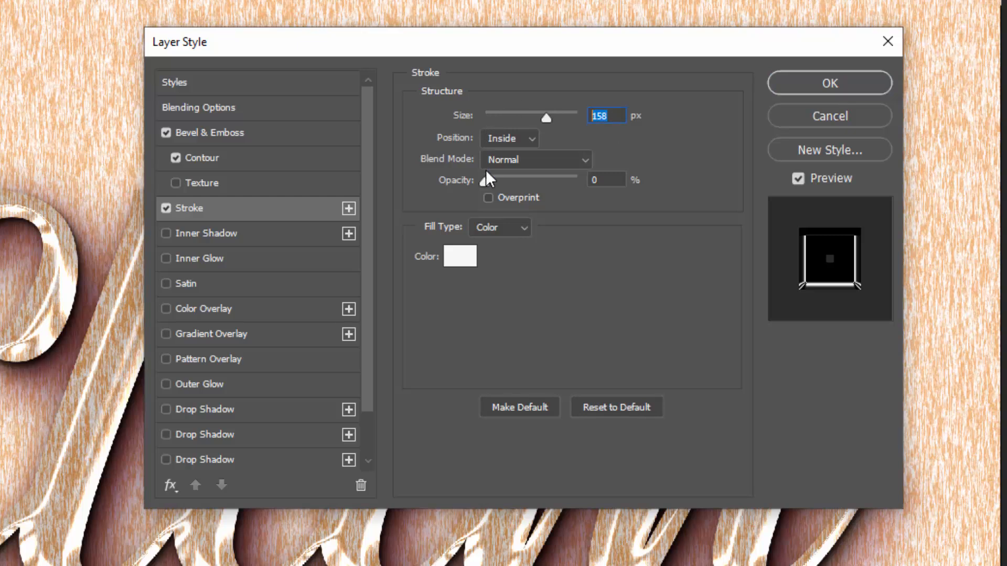
type("10")
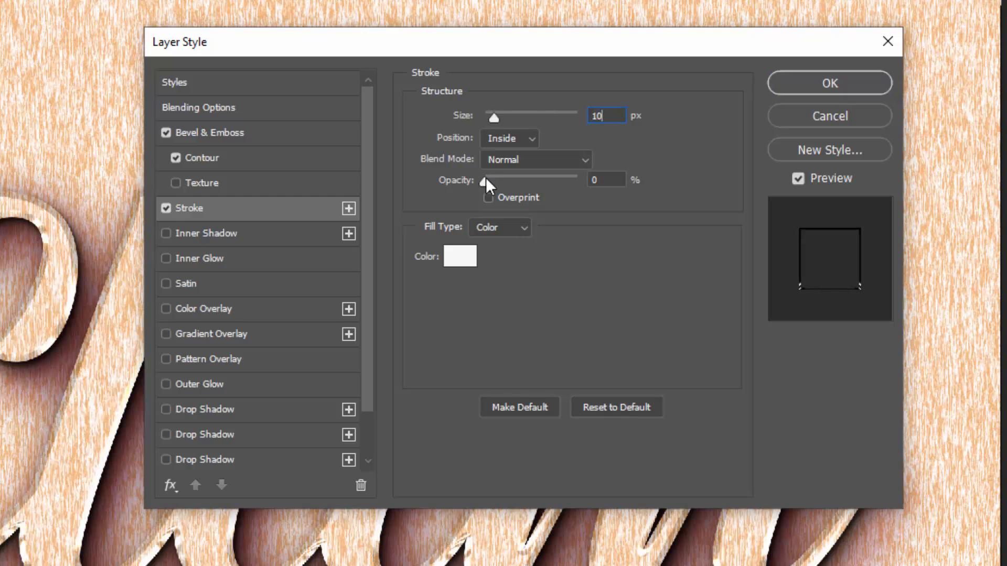
left_click_drag(607, 180, 538, 179)
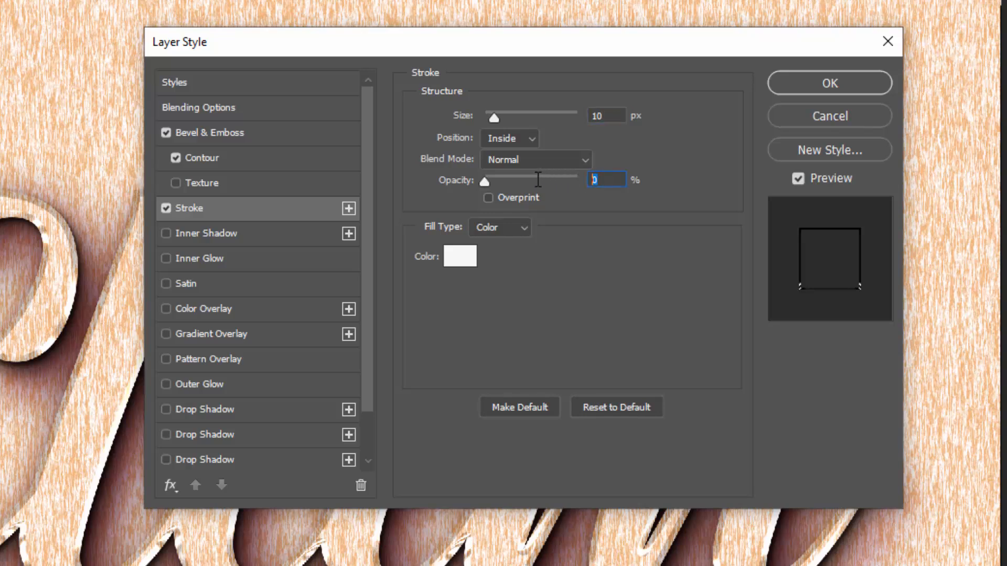
type("100")
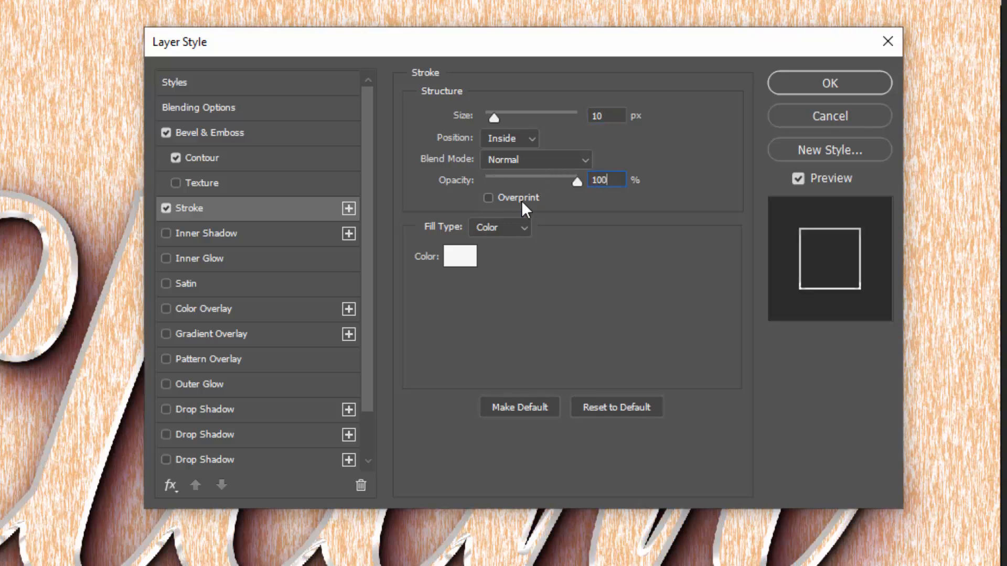
- Set the stroke colour to #929292, apply the layer style and collapse the Clam copy layer's effects list
left_click(470, 253)
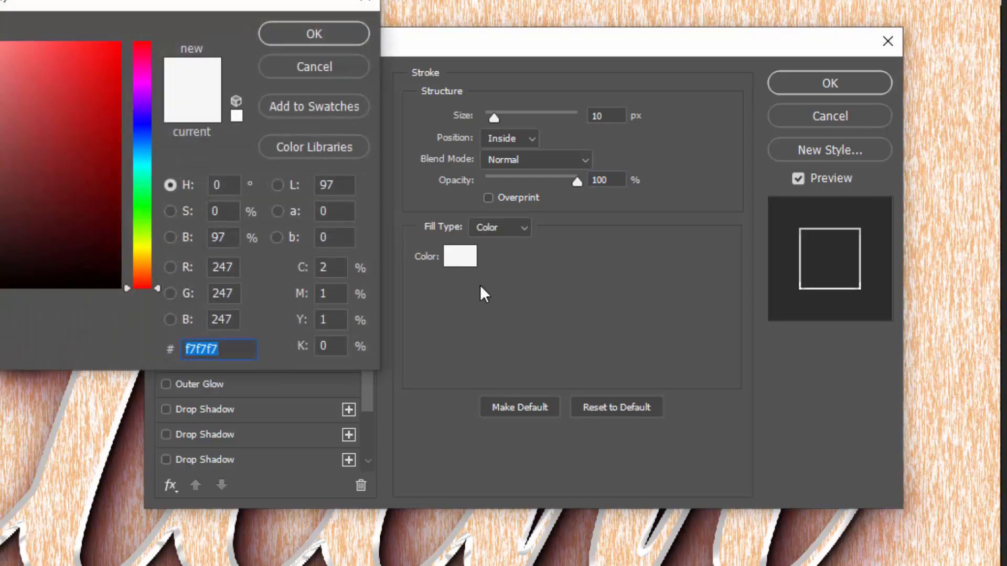
type("9292")
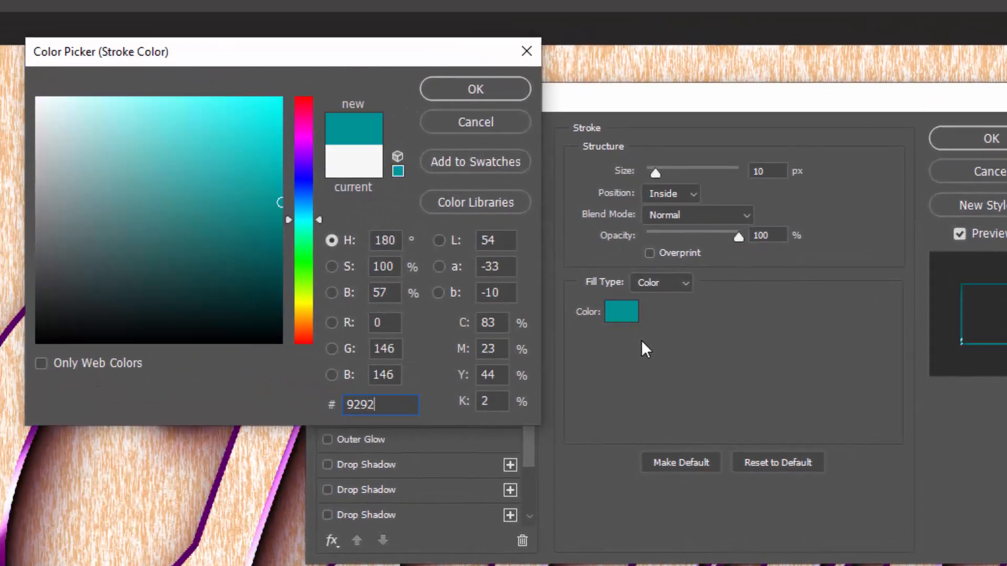
type("92")
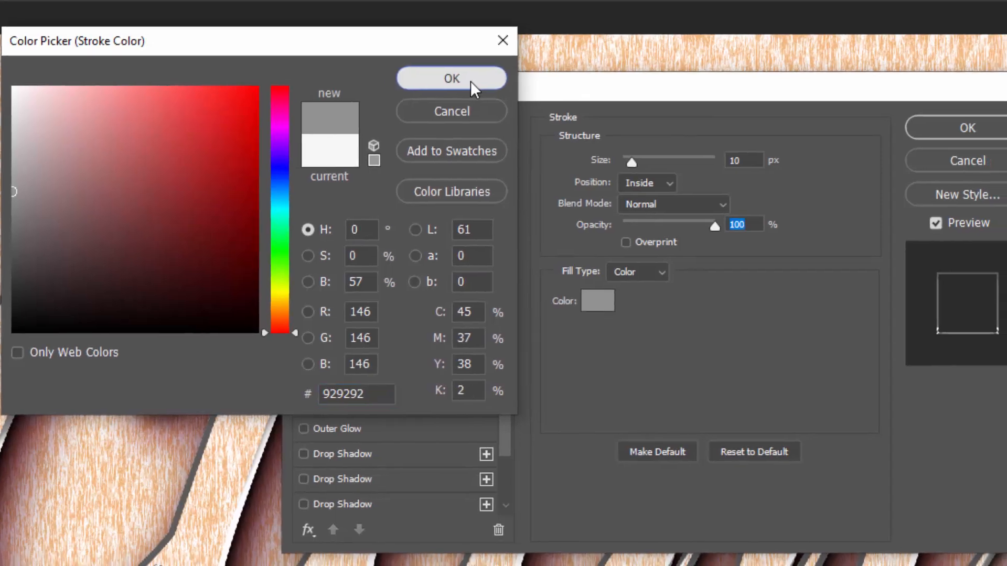
left_click(496, 91)
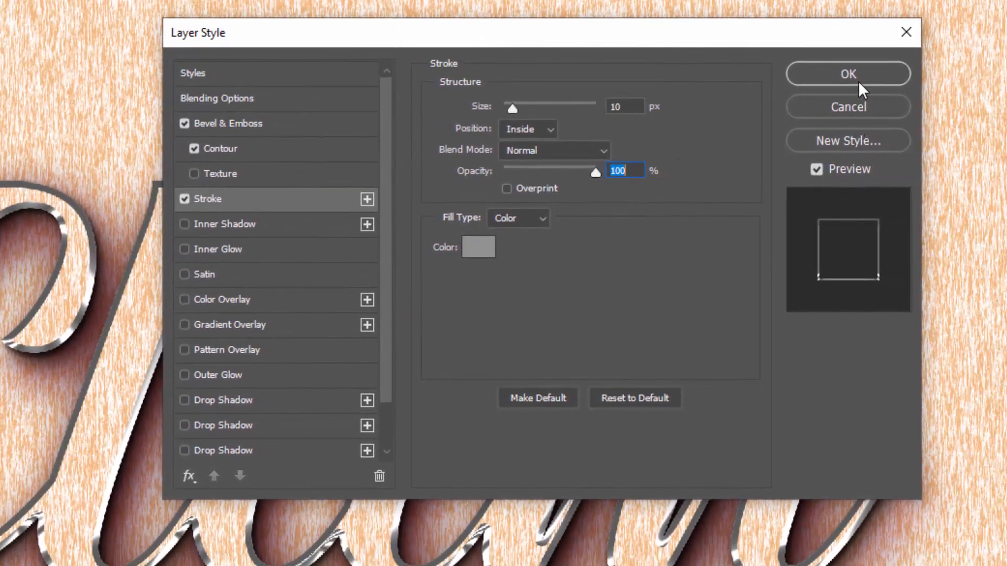
left_click(857, 80)
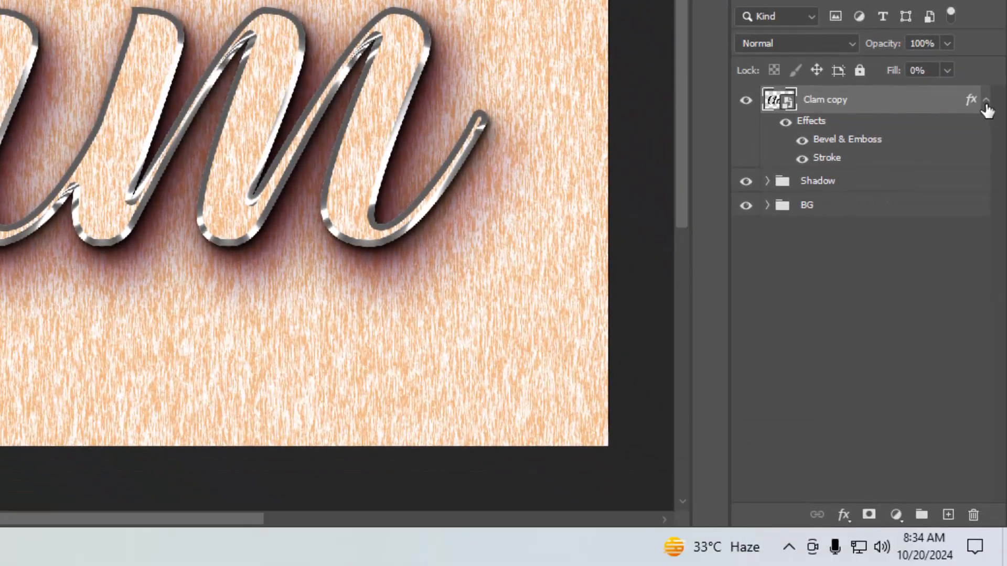
left_click(986, 100)
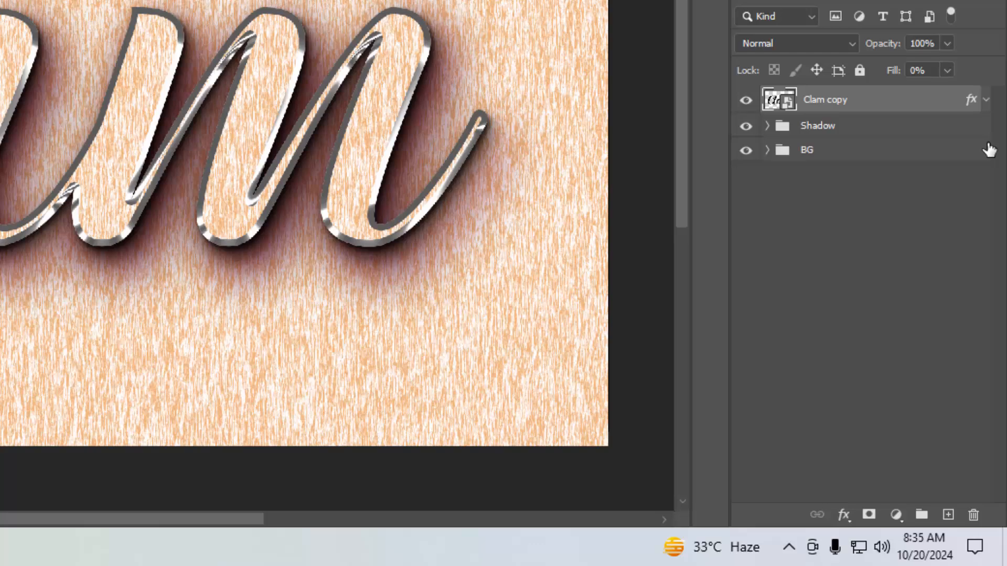
- Duplicate the Clam copy layer repeatedly up to Clam copy 14, nudging each new copy one pixel up and left to build an extrusion
key("ctrl+j")
key("Up")
key("Left")
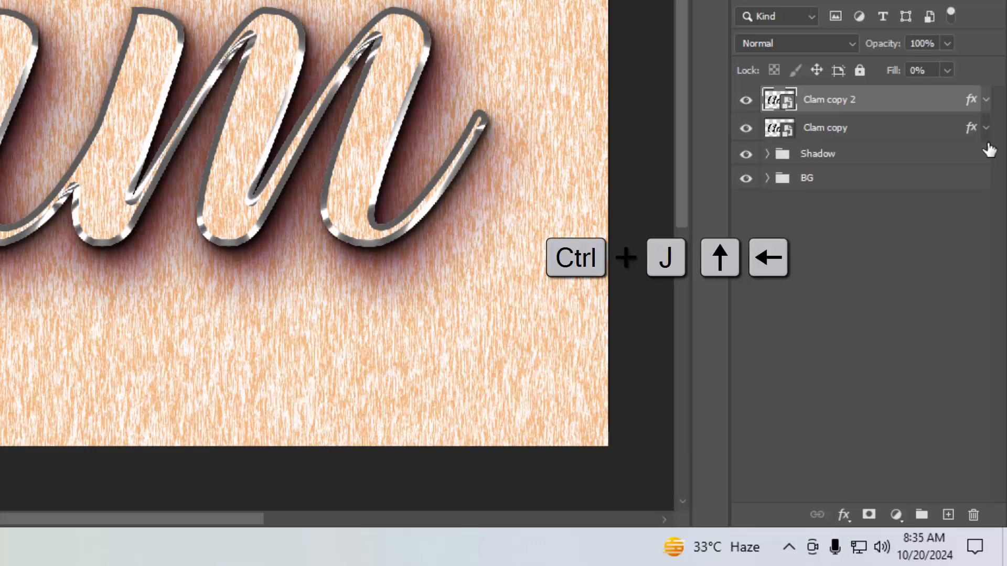
key("Up")
key("Left")
key("Up")
key("Left")
key("ctrl+j")
key("Up")
key("Left")
key("ctrl+j")
key("Up")
key("Left")
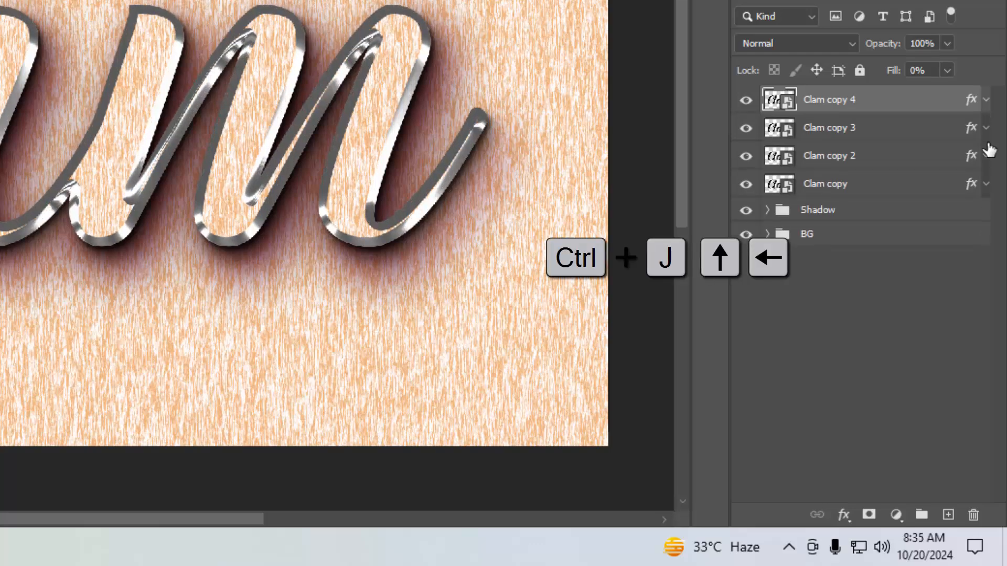
key("ctrl+j")
key("Up")
key("Left")
key("ctrl+j")
key("Up")
key("Left")
key("ctrl+j")
key("Up")
key("Left")
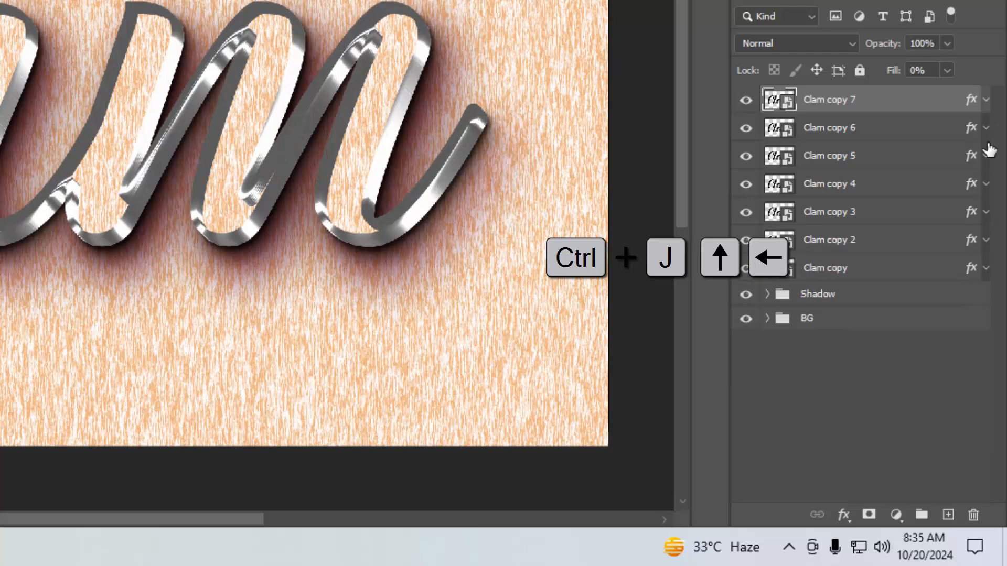
key("ctrl+j")
key("Up")
key("Left")
key("ctrl+j")
key("Up")
key("Left")
key("ctrl+j")
key("Up")
key("Left")
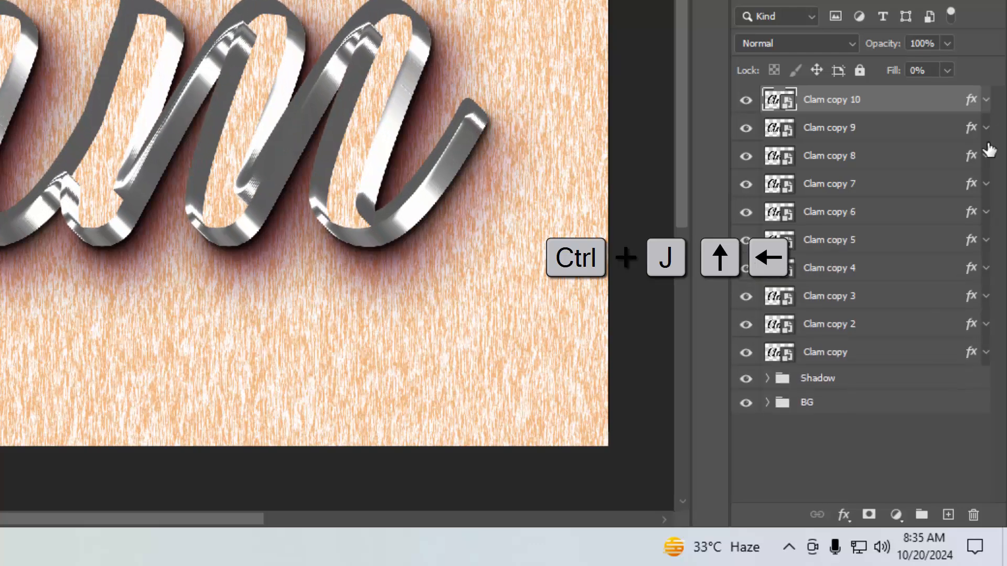
key("ctrl+j")
key("Up")
key("Left")
key("ctrl+j")
key("Up")
key("Left")
key("ctrl+j")
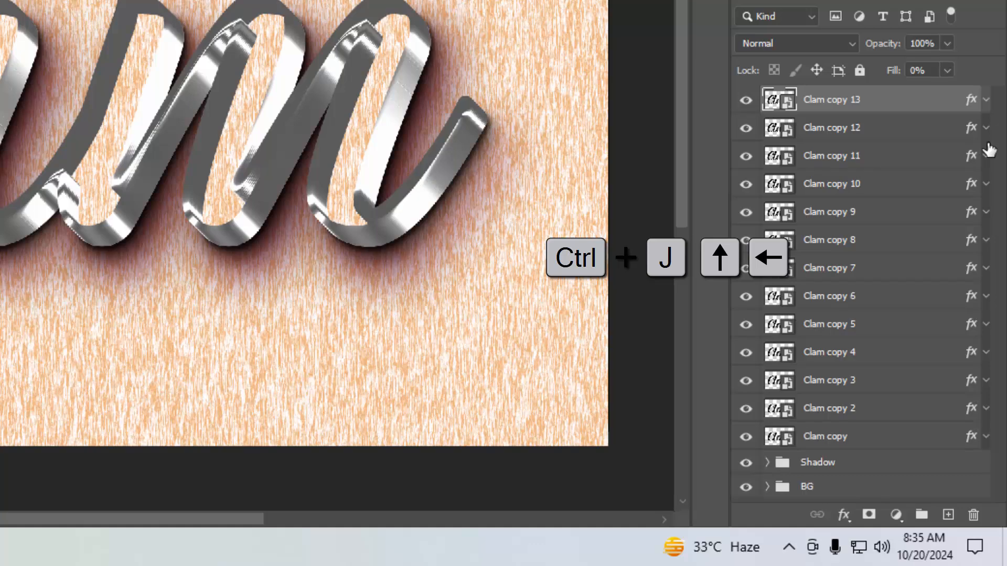
key("Up")
key("Left")
key("ctrl+j")
key("Up")
key("Left")
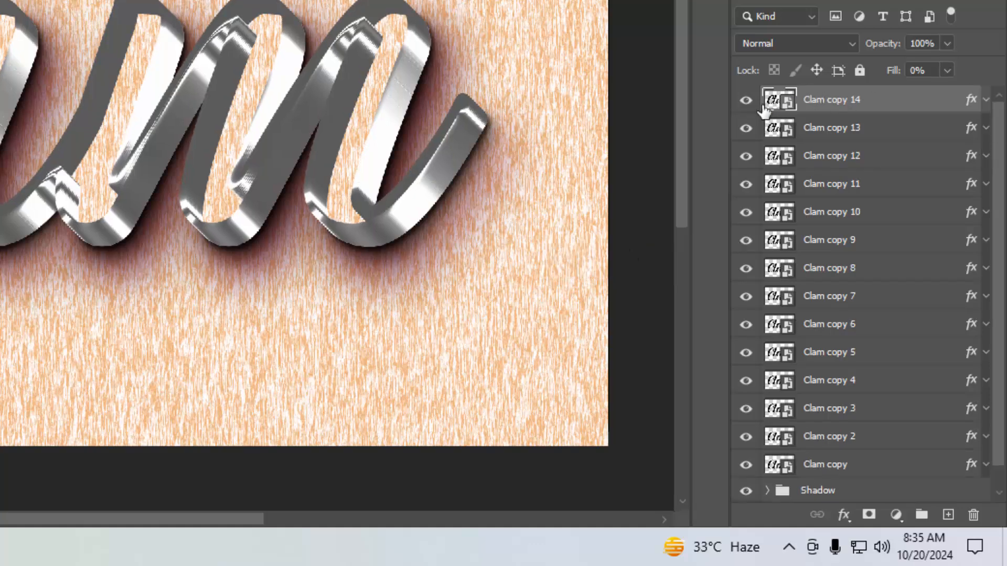
- Hide Clam copy 14 and group the layers from Clam copy 13 down to Clam copy 8
left_click(746, 100)
left_click(869, 137)
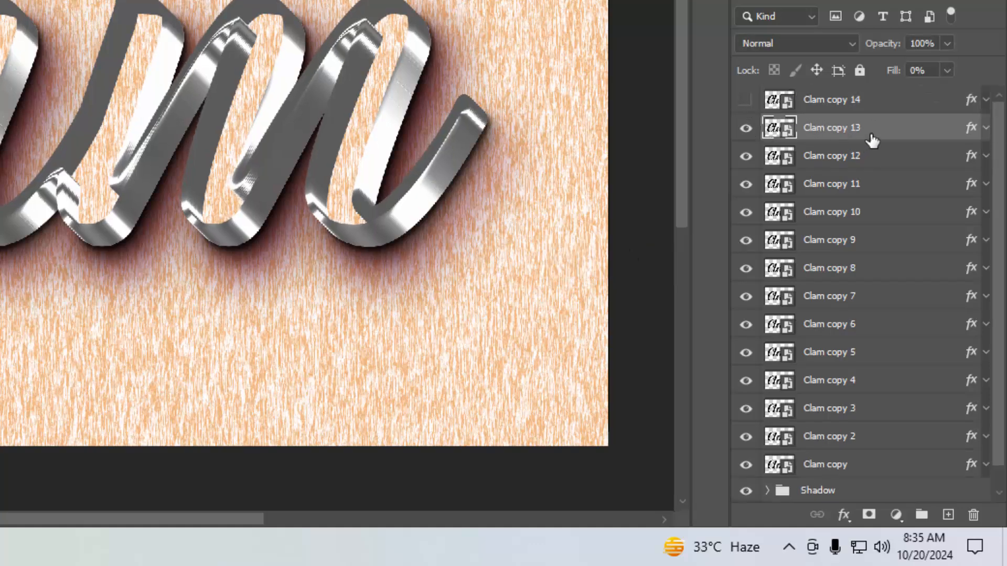
left_click(868, 282, "shift")
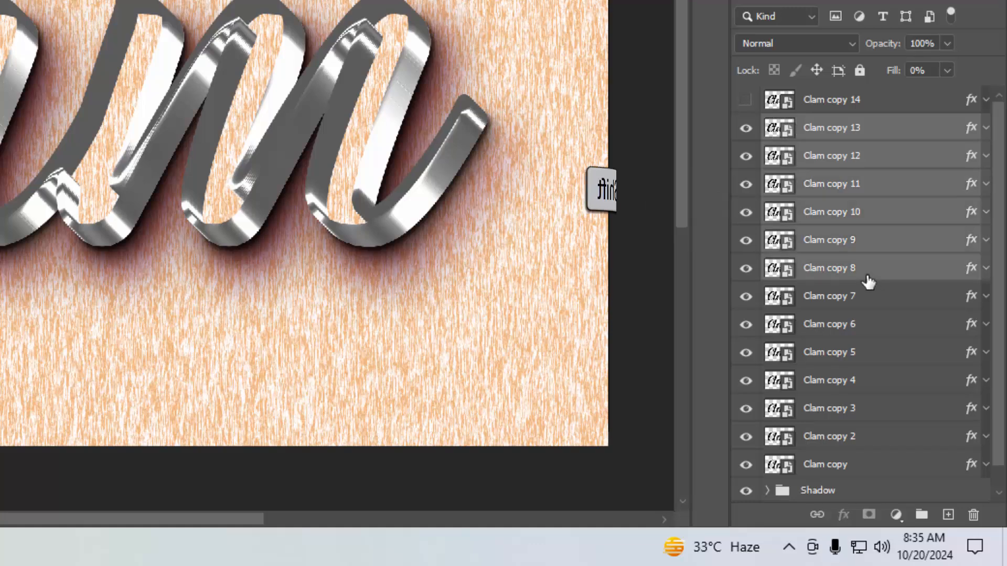
key("ctrl+g")
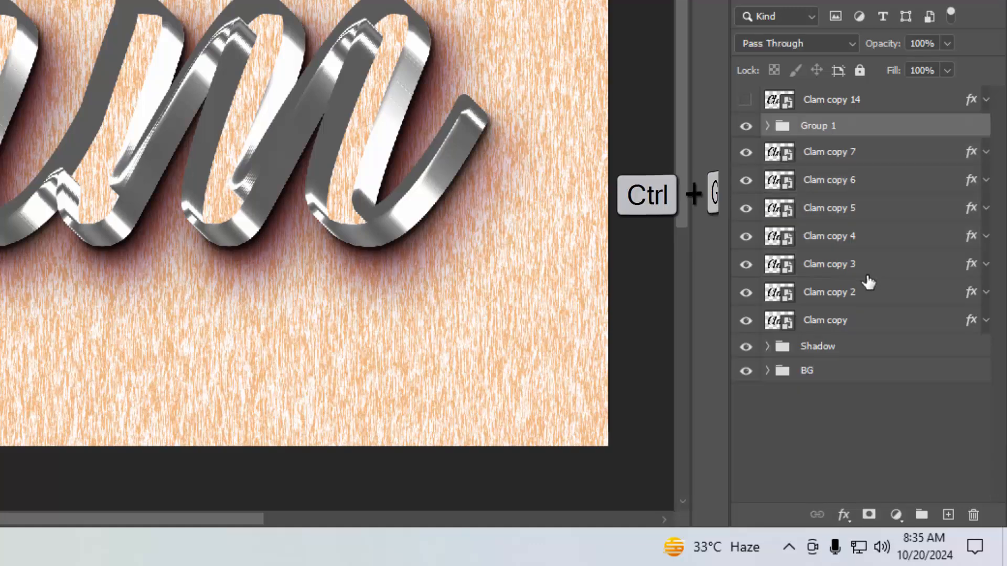
- Group the layers from Clam copy 7 down to Clam copy, and hide Group 1
left_click(865, 159)
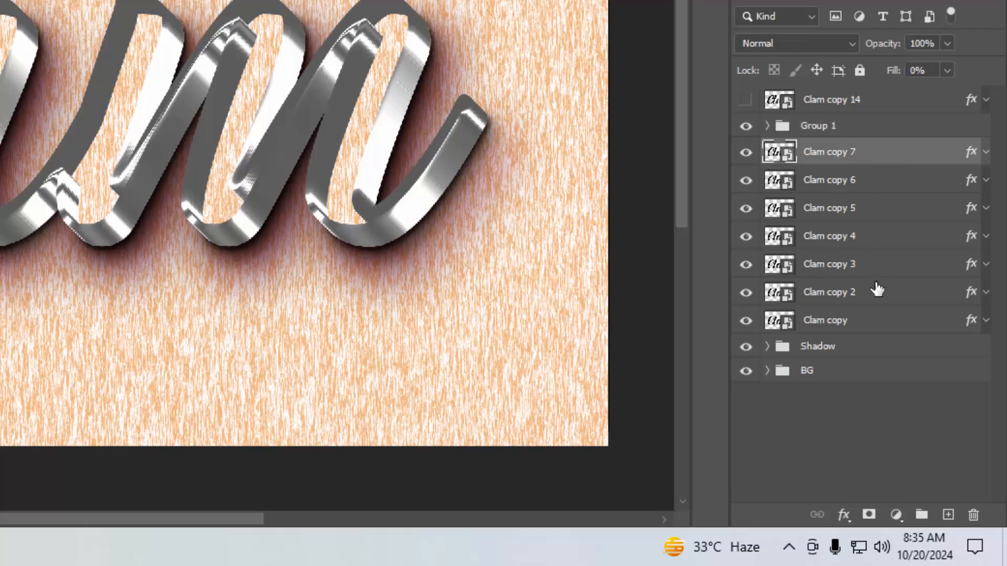
left_click(875, 330, "shift")
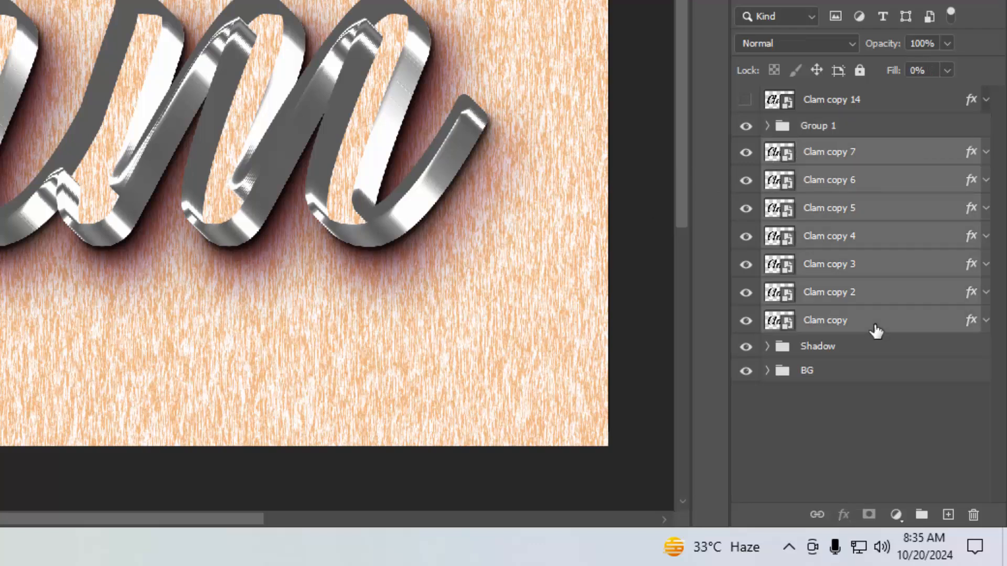
key("ctrl+g")
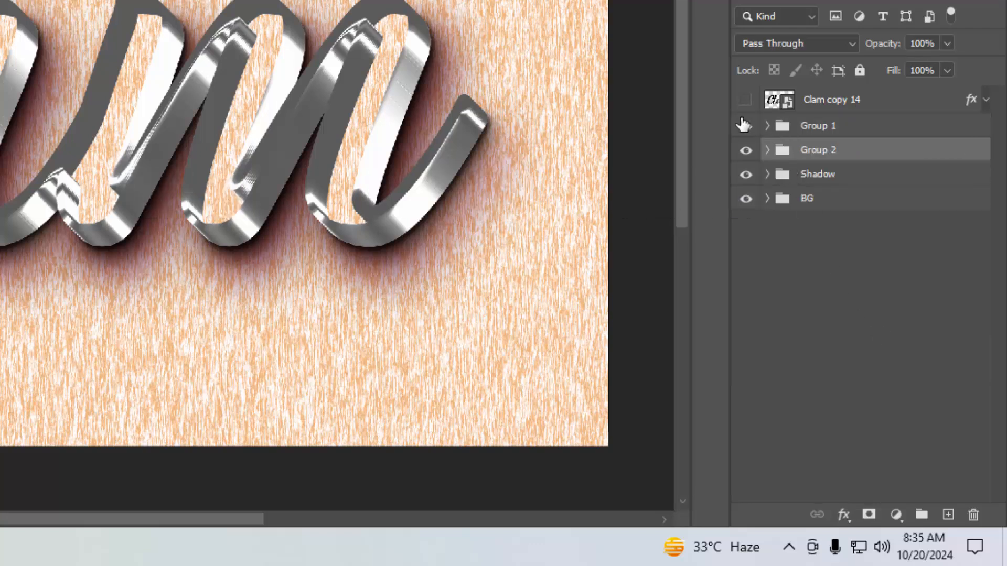
left_click(745, 125)
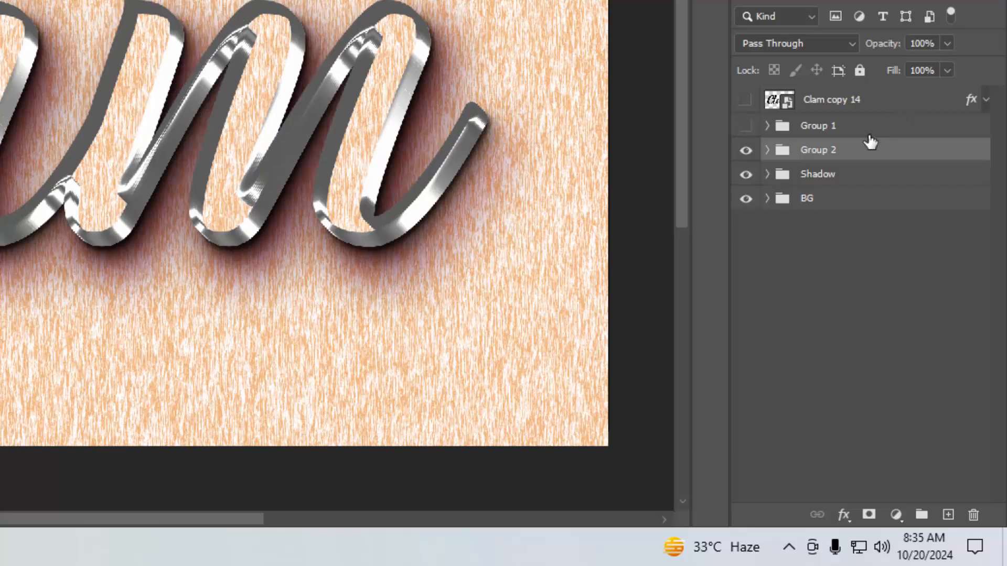
- Add a Color Overlay to Group 2 with the Linear Burn blend mode
left_click(843, 514)
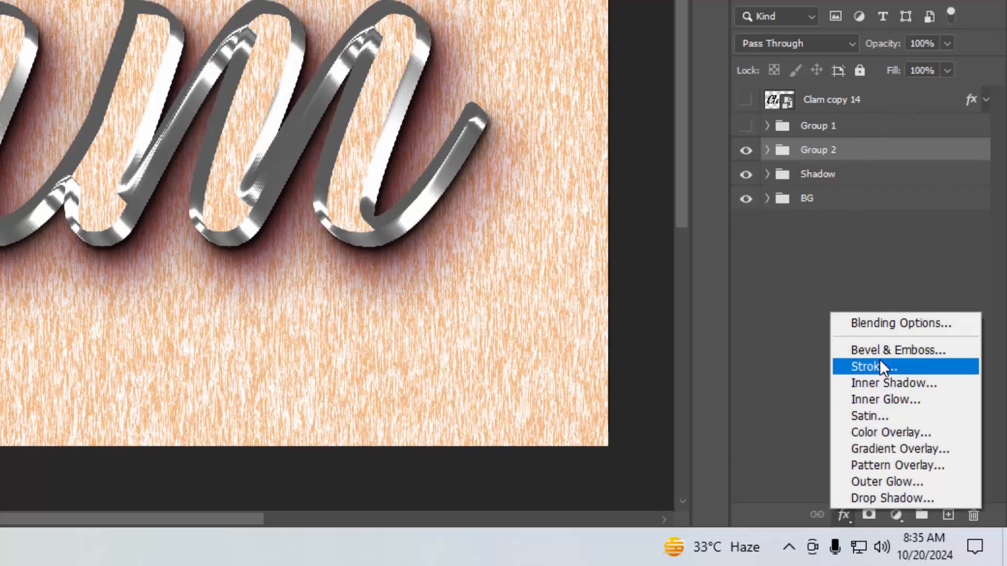
left_click(881, 327)
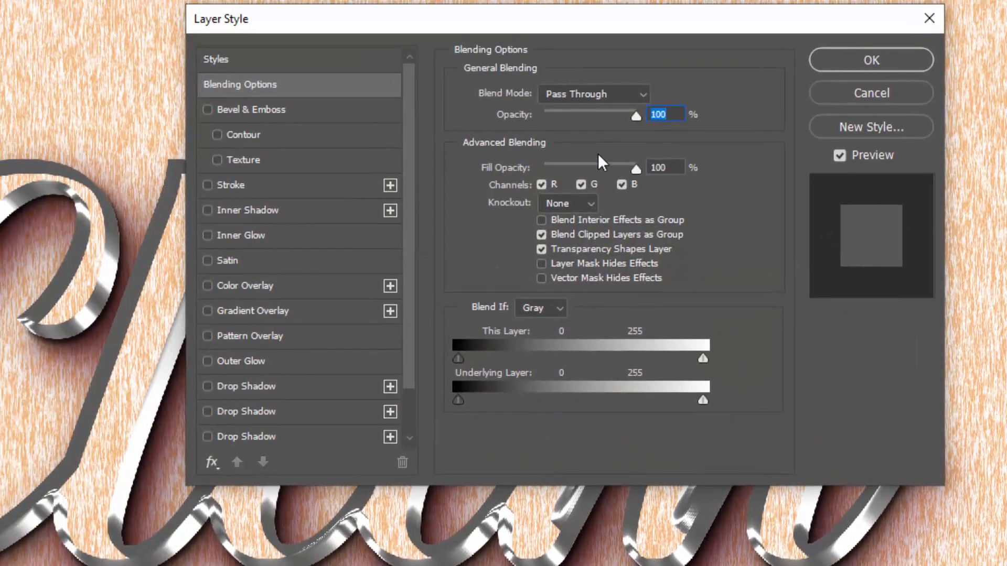
key("Tab")
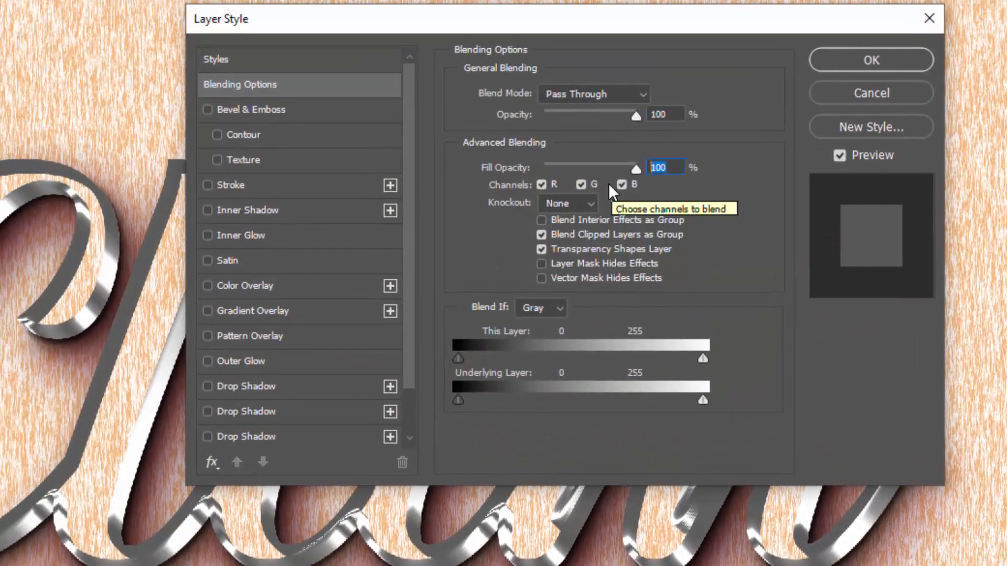
left_click(296, 287)
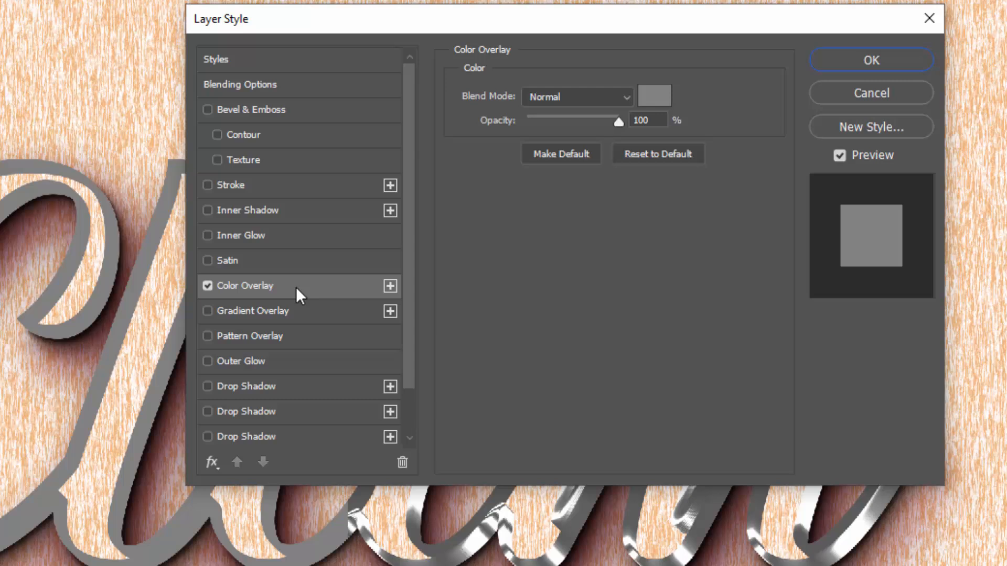
left_click(568, 97)
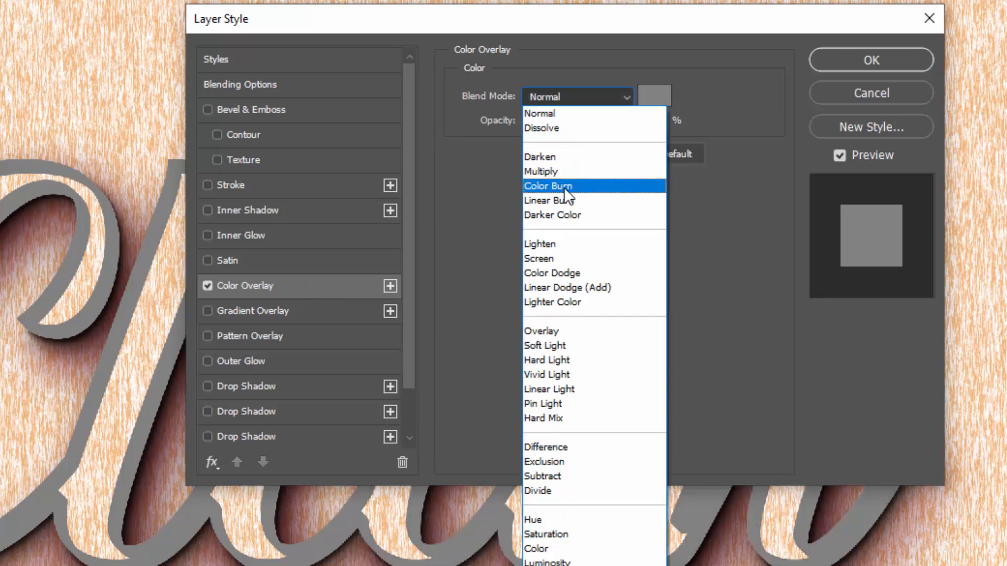
left_click(564, 200)
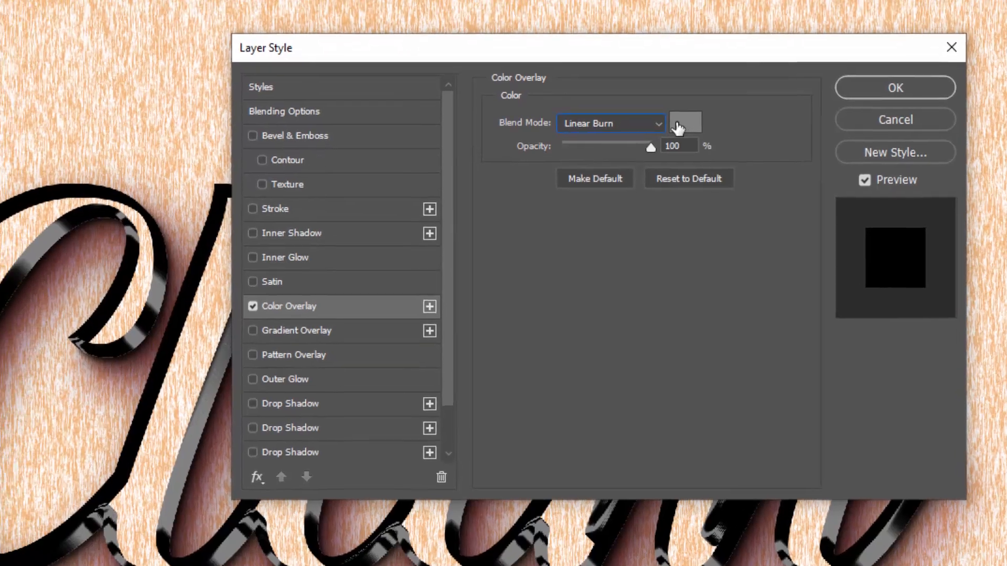
- Set Group 2's overlay colour to #f68711
left_click(678, 127)
type("f6")
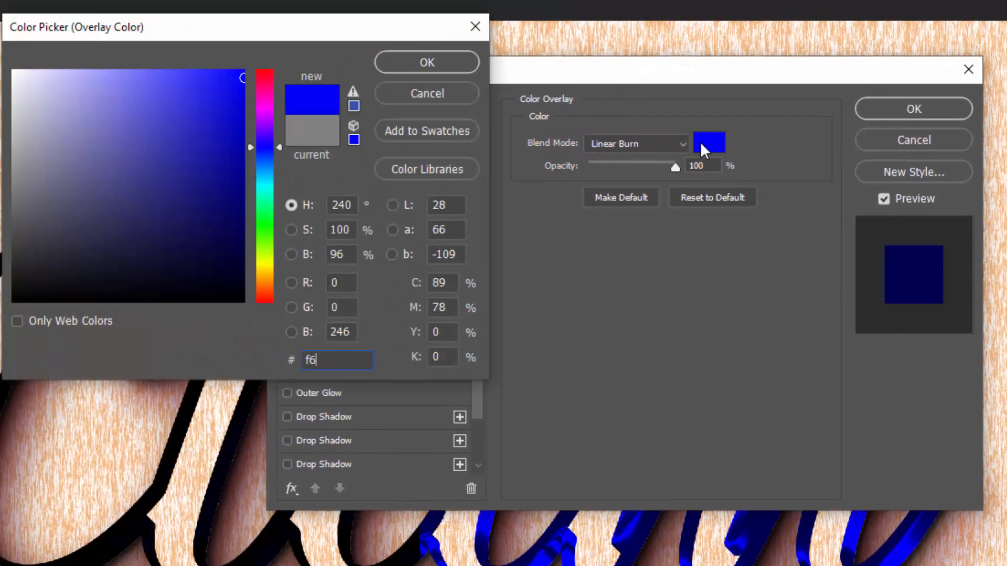
type("8711")
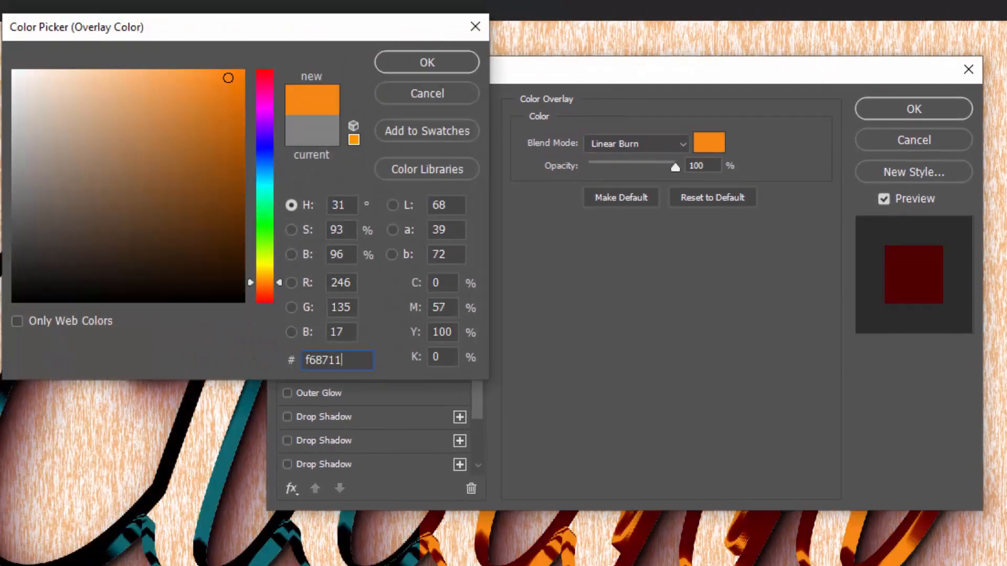
left_click(434, 65)
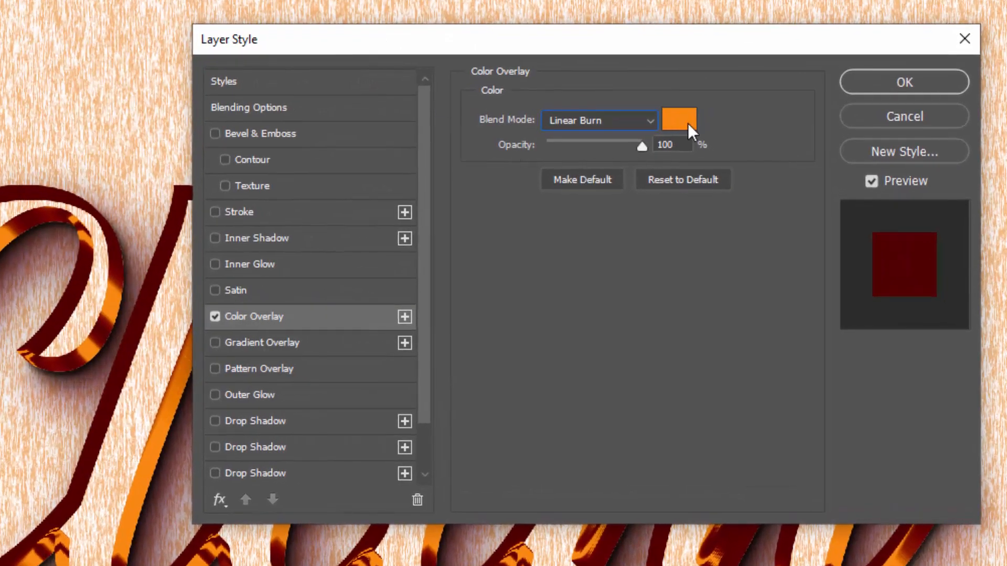
- Change Group 2's overlay colour to #fdaa41, apply the layer style and collapse the group's effects list
left_click(684, 121)
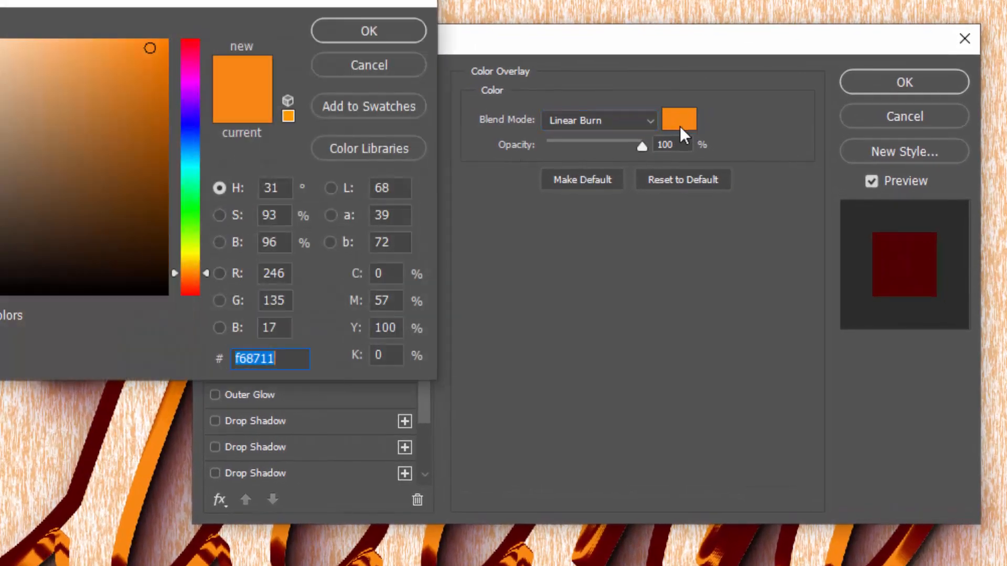
type("fd")
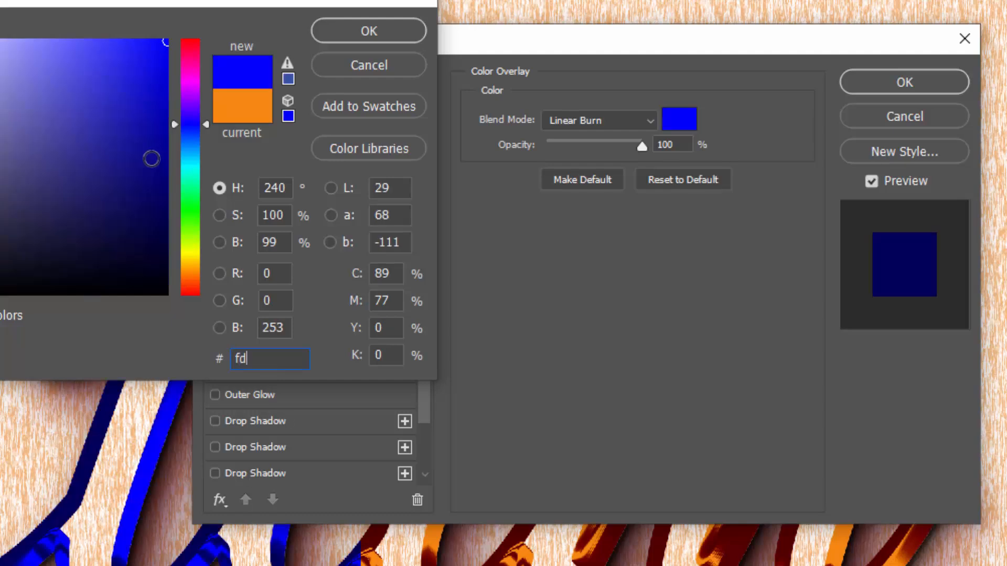
type("aa41")
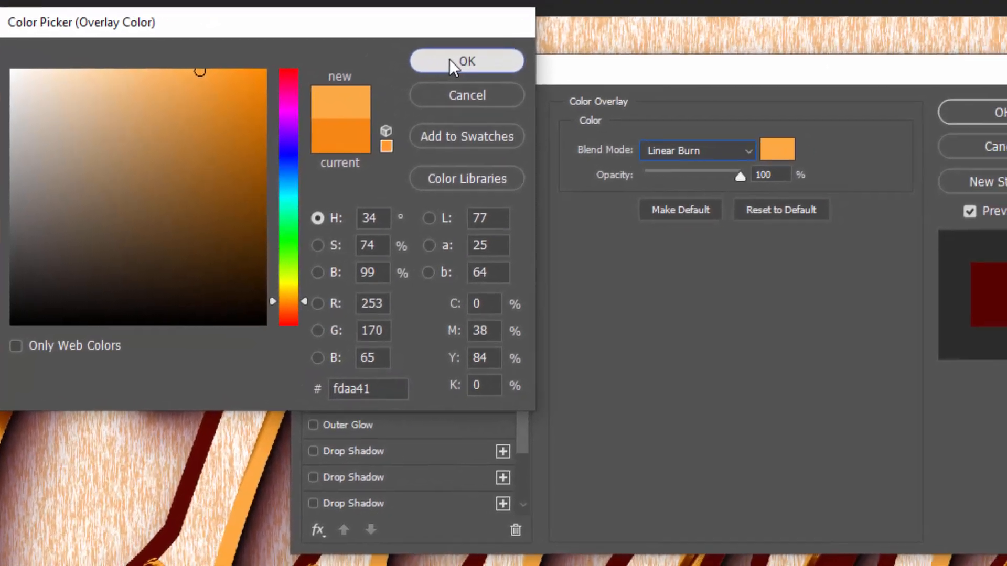
left_click(495, 70)
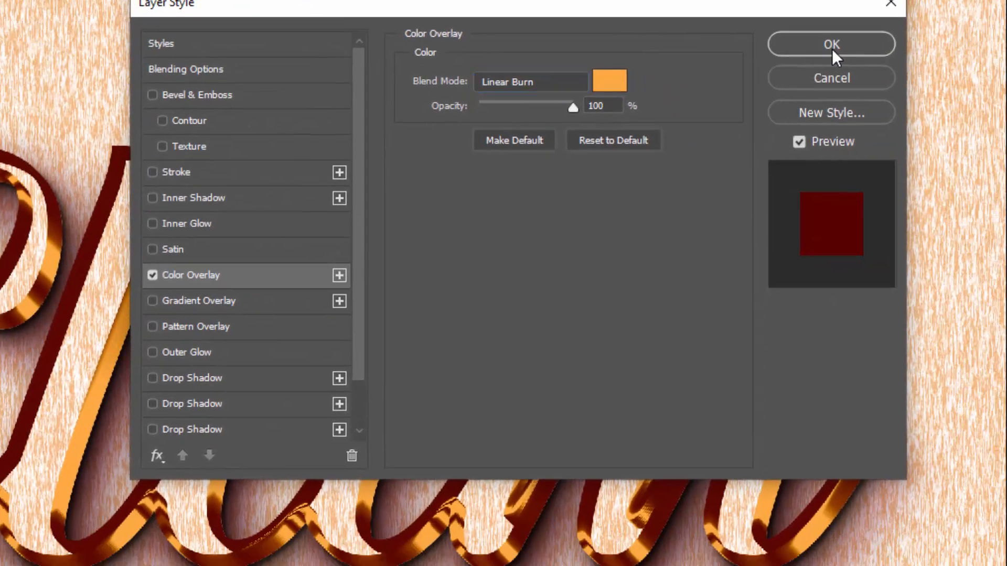
left_click(885, 82)
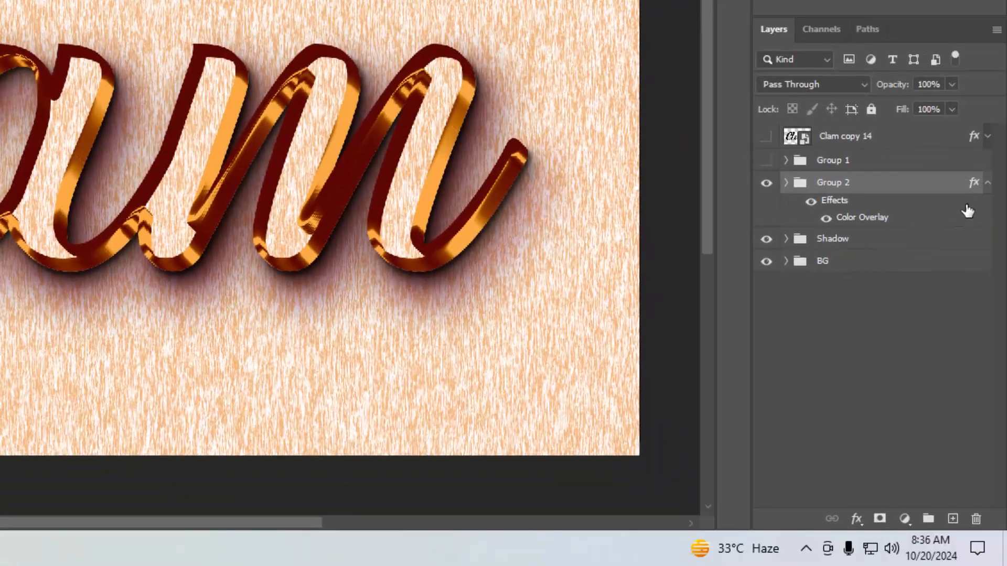
left_click(987, 183)
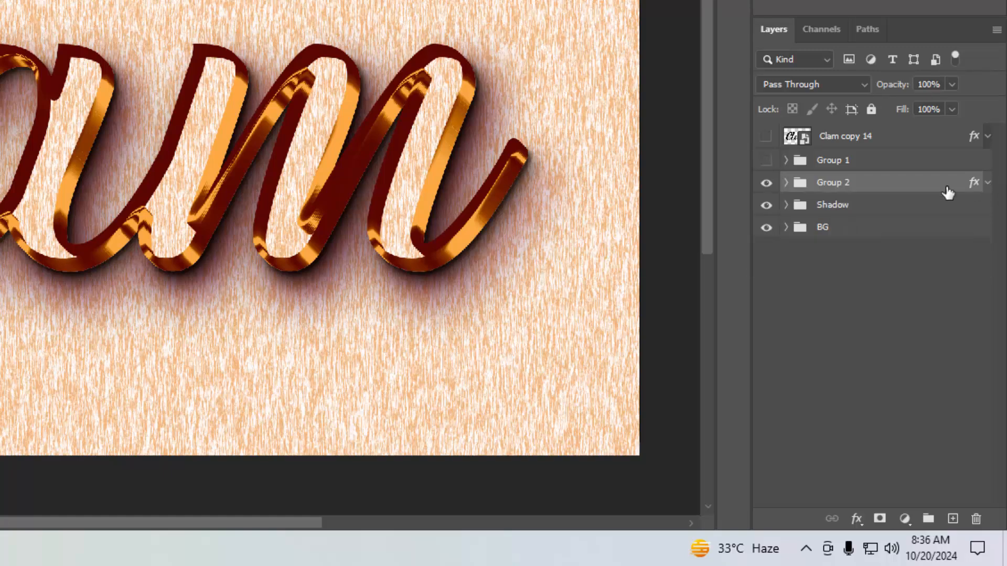
- Show Group 1 and add a Color Overlay to it with the Linear Burn blend mode
left_click(765, 161)
left_click(885, 164)
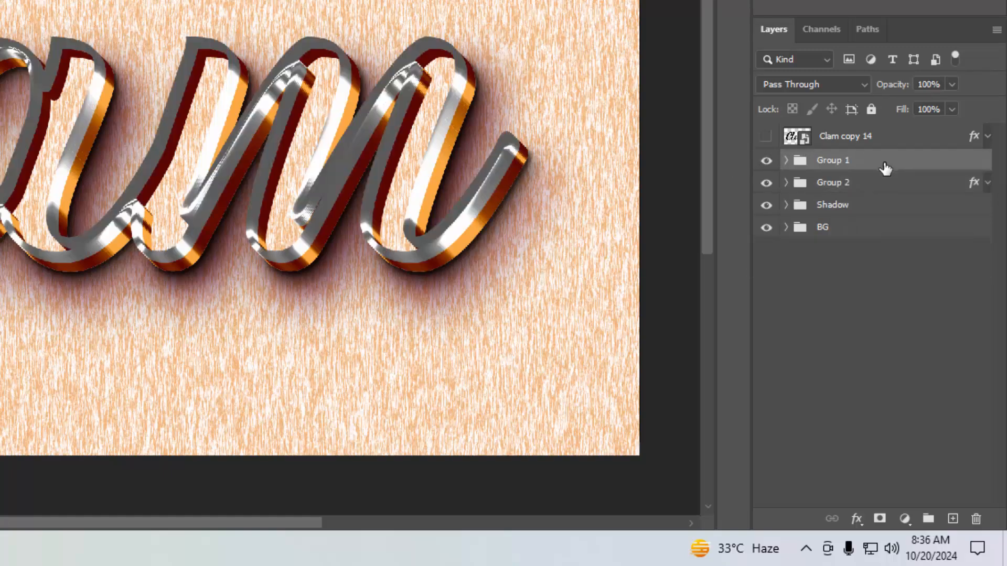
left_click(857, 518)
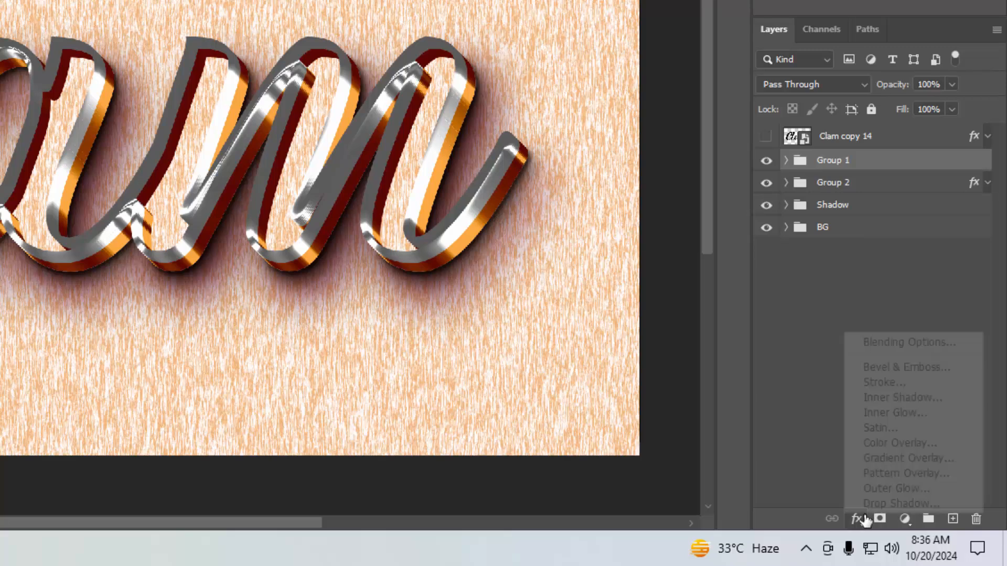
left_click(899, 346)
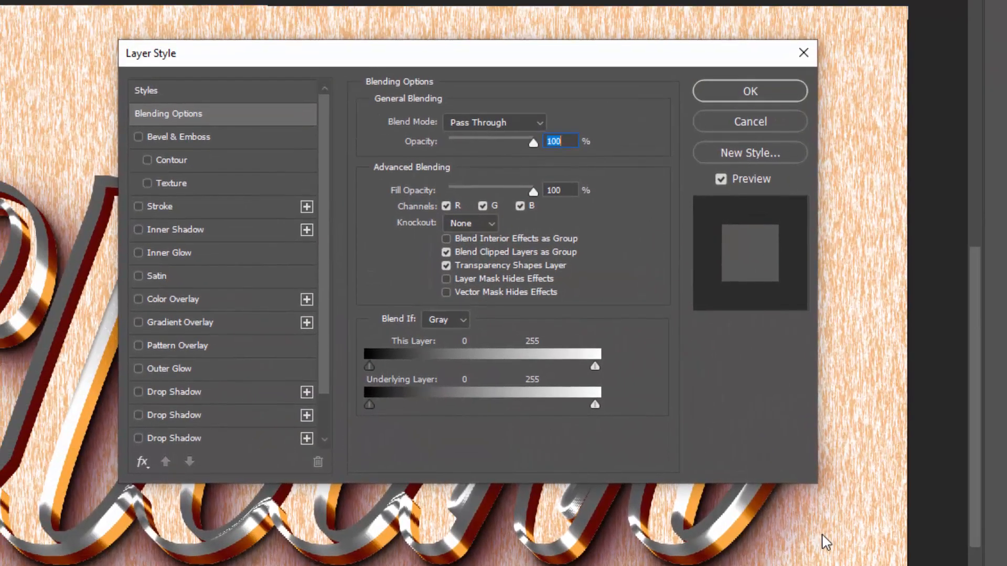
key("Tab")
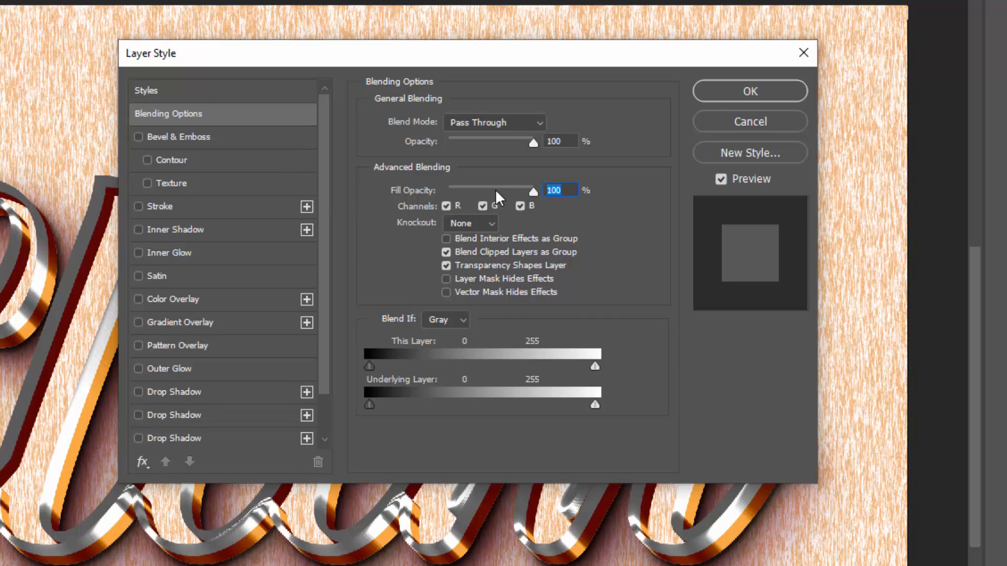
left_click(244, 300)
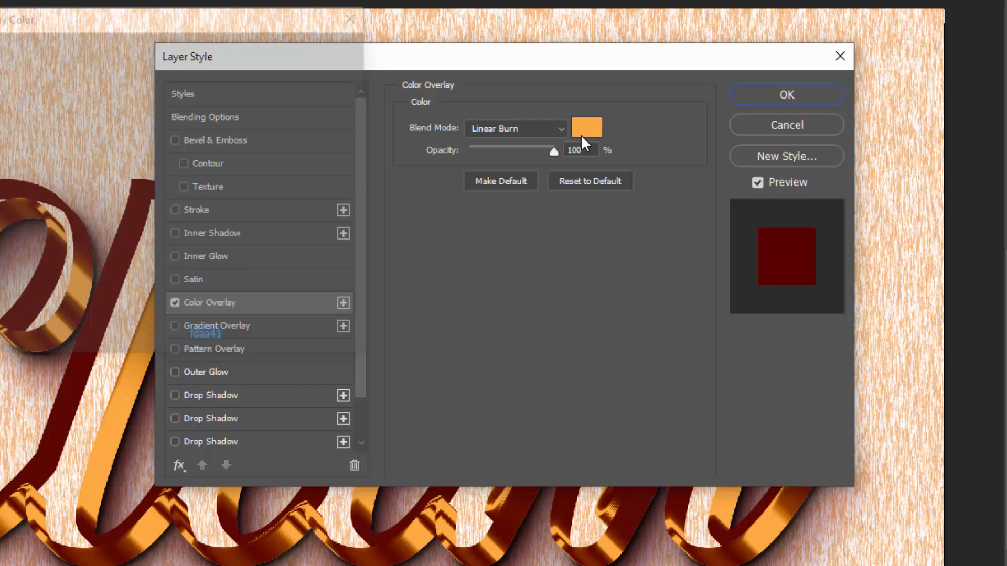
- Set Group 1's overlay colour to #f68711, apply the layer style and collapse the group's effects list
left_click(544, 131)
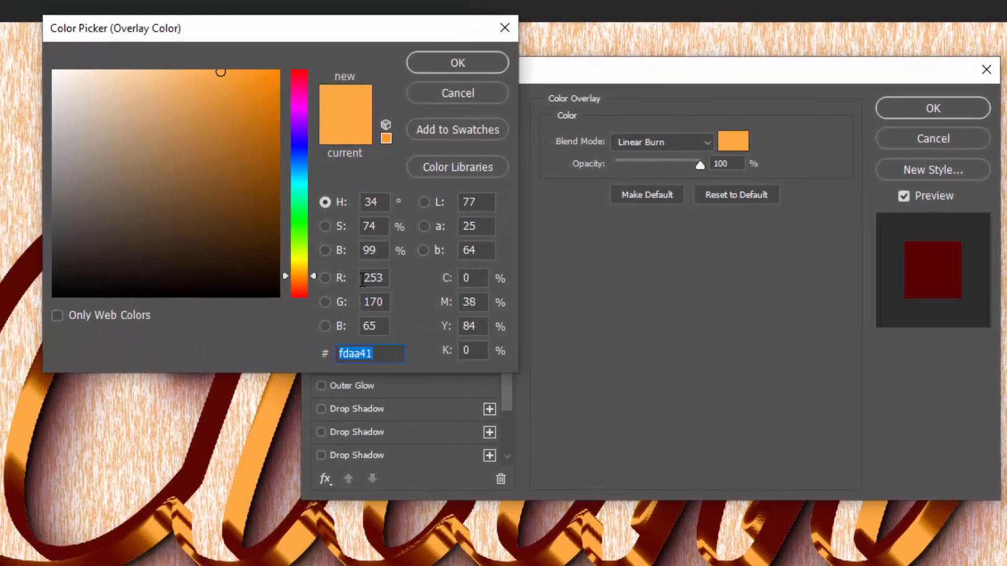
type("f6")
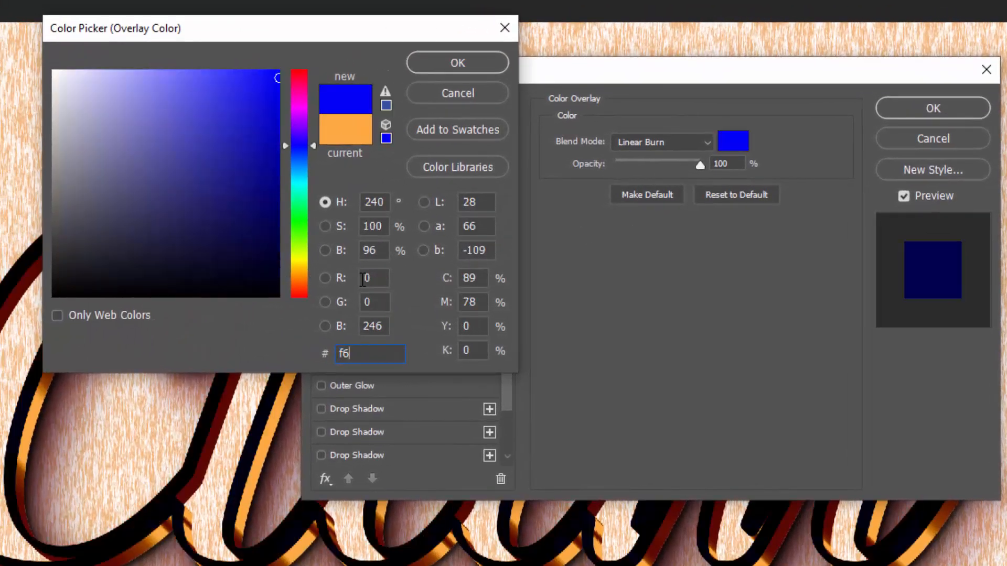
type("8711")
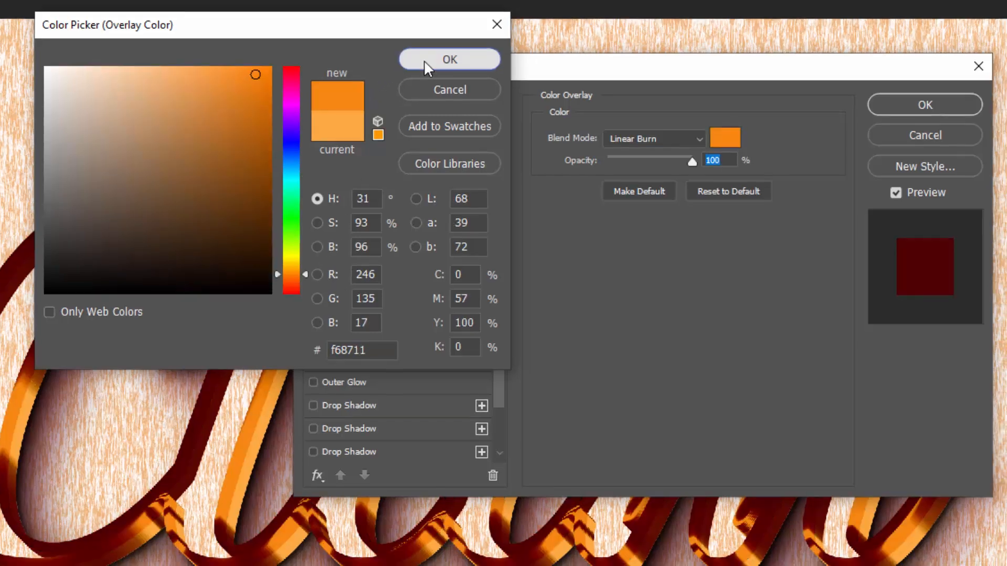
left_click(432, 63)
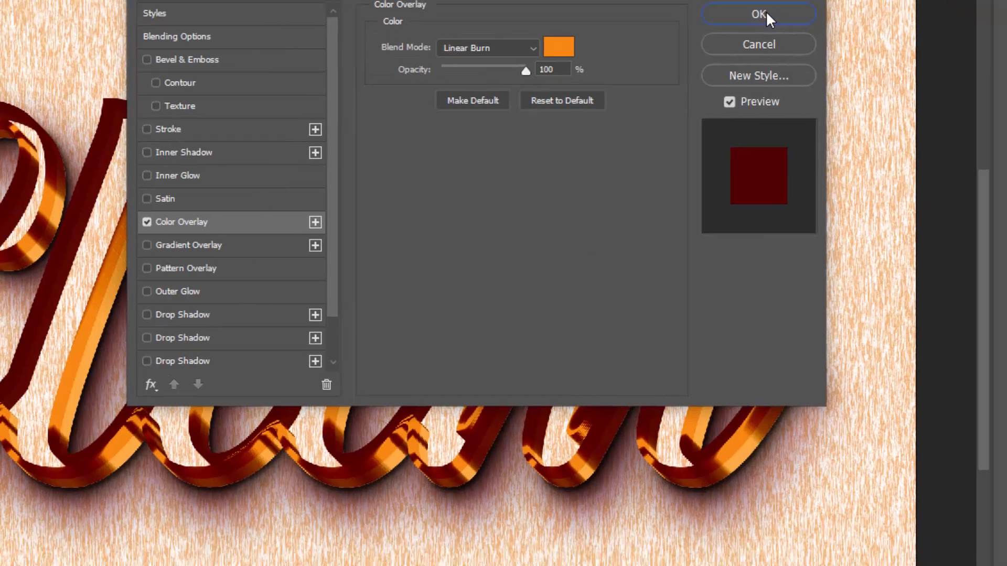
left_click(821, 67)
left_click(988, 160)
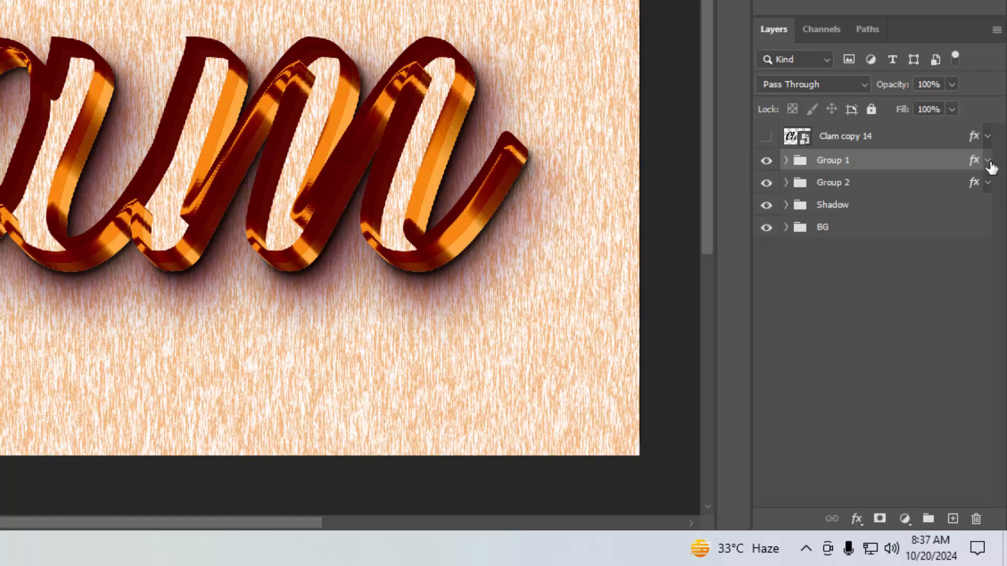
- Show the Clam copy 14 layer and clear its layer style
left_click(766, 137)
left_click(897, 146)
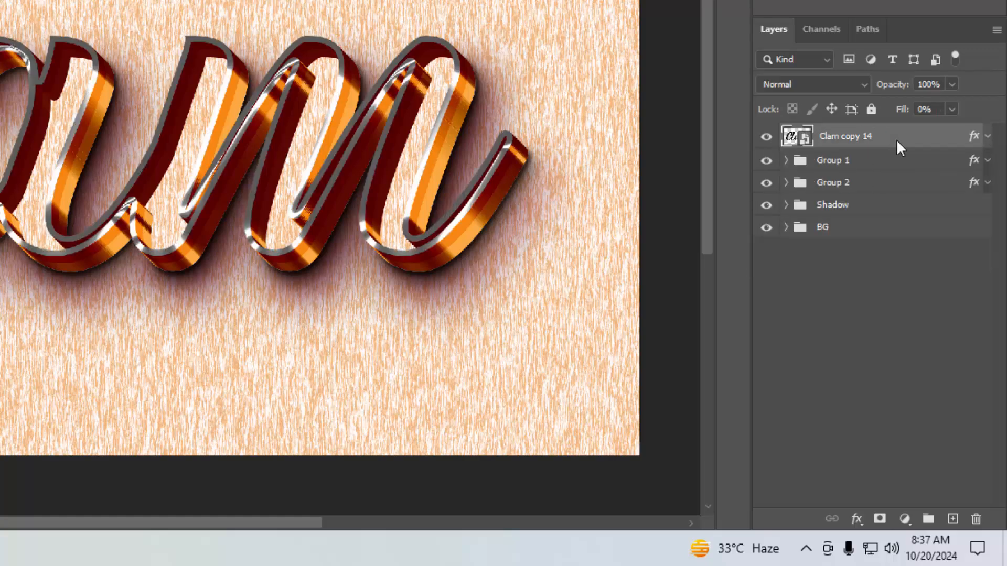
right_click(896, 143)
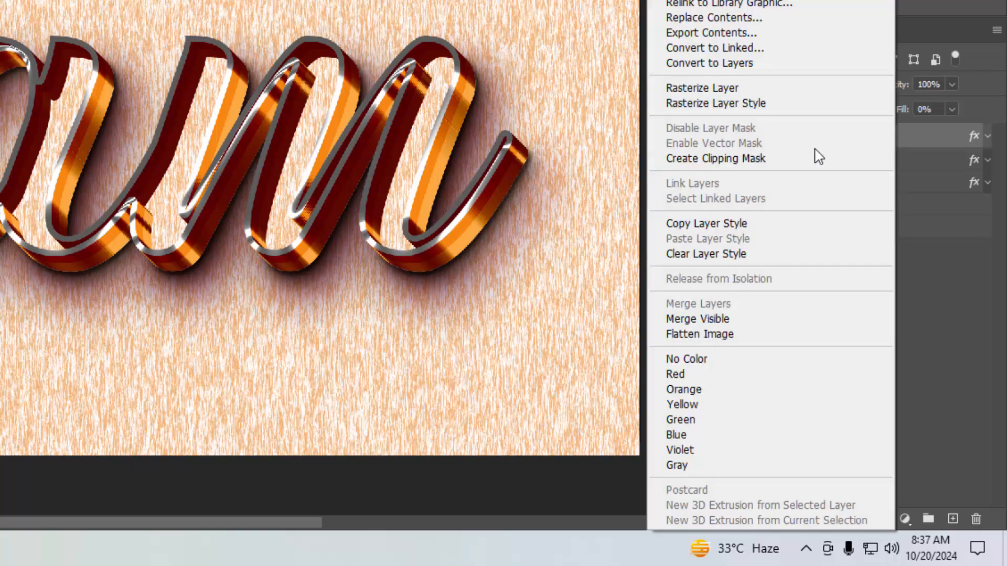
left_click(756, 253)
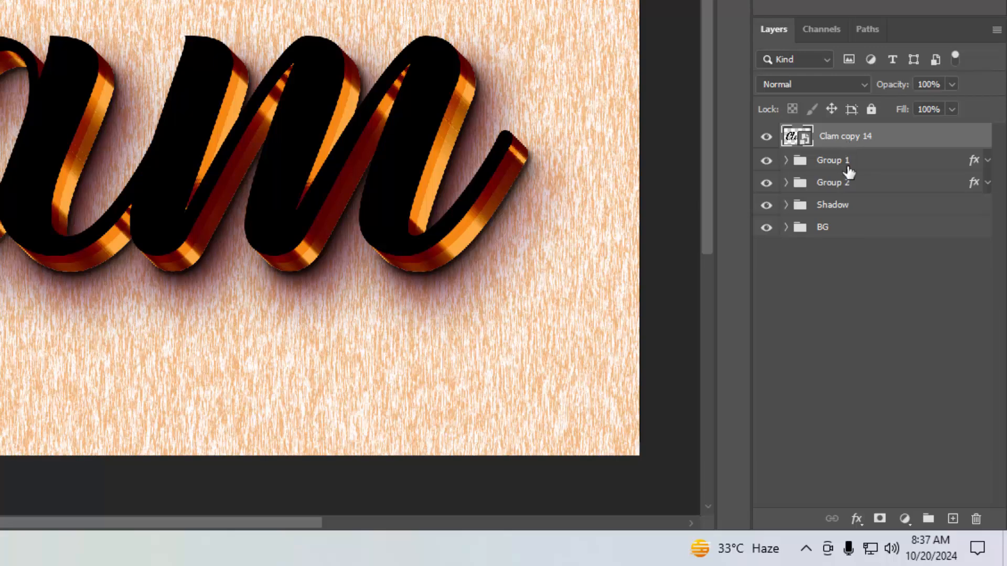
- Set Clam copy 14's fill opacity to 0% in its blending options
left_click(856, 519)
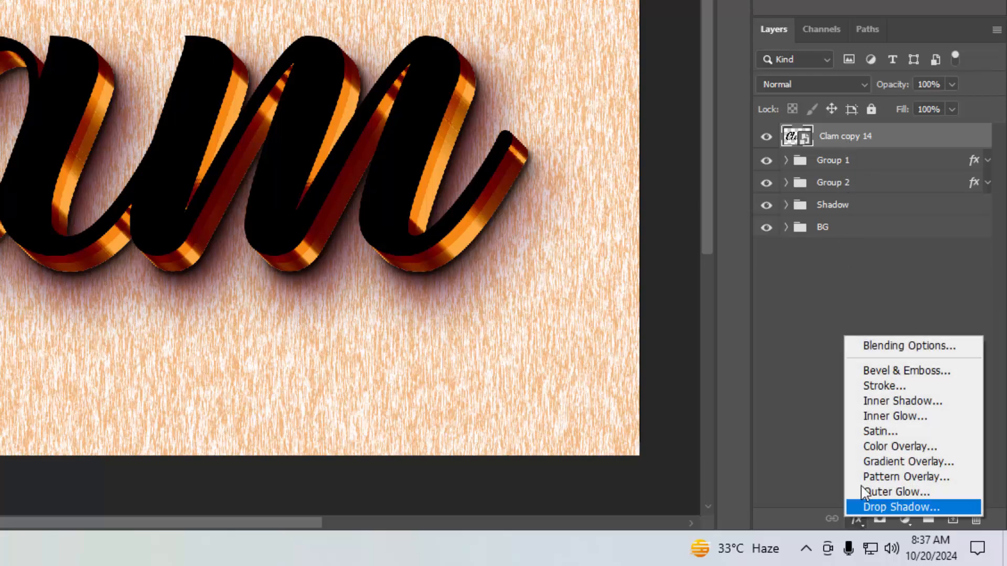
left_click(868, 348)
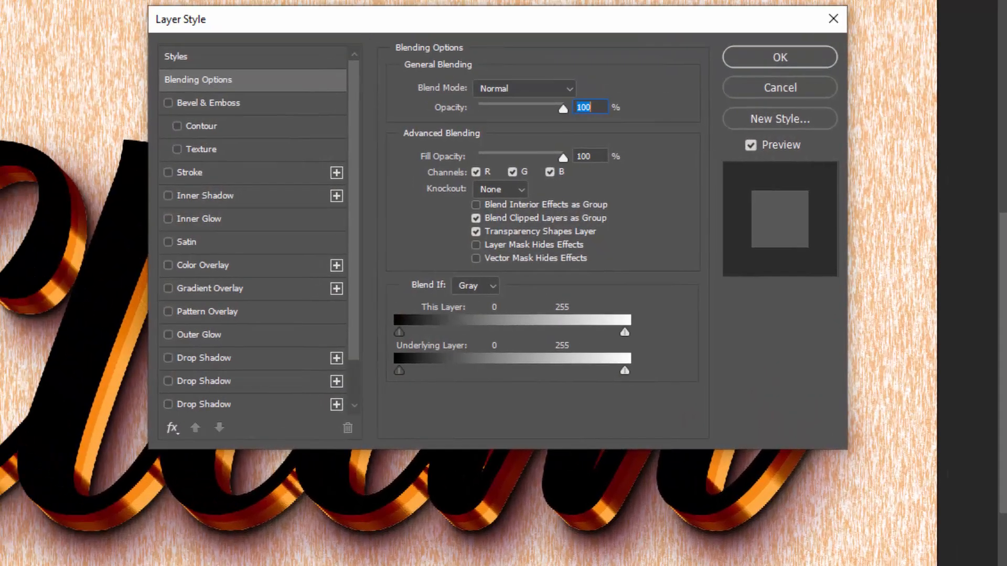
left_click(603, 157)
type("0")
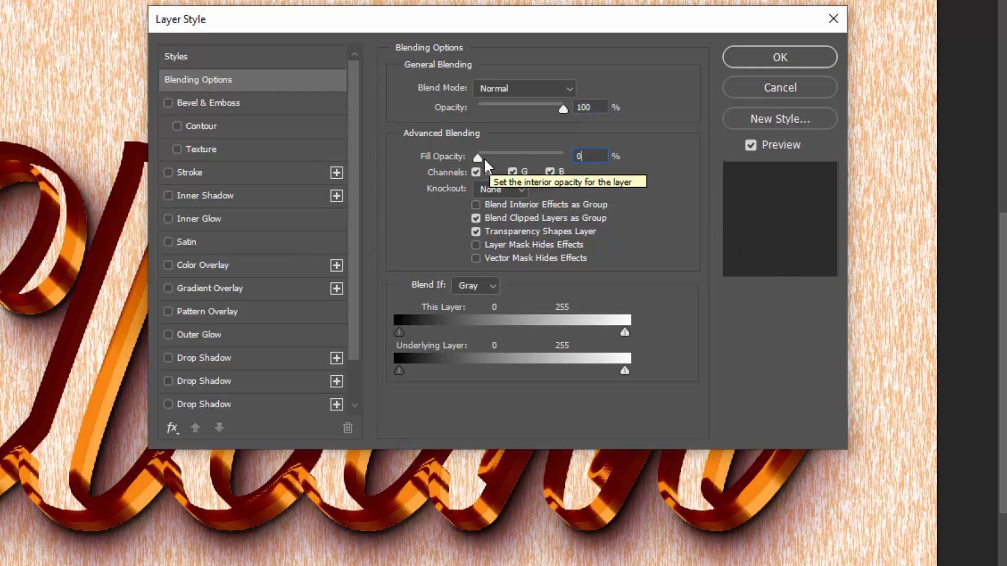
- Add a Color Overlay in Normal blend mode with colour #e4e4e4 to Clam copy 14, apply it and collapse the effects list
left_click(247, 265)
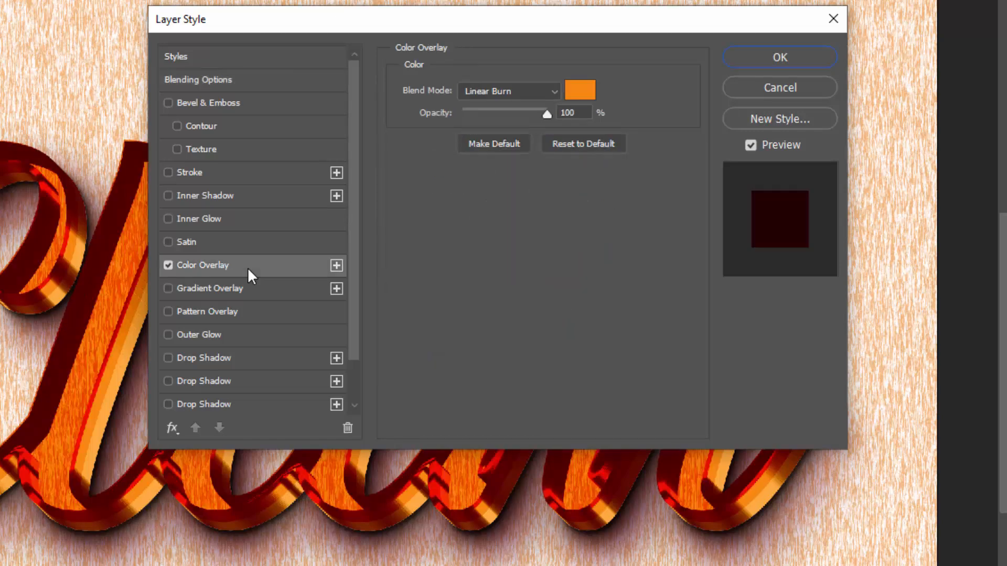
left_click(534, 89)
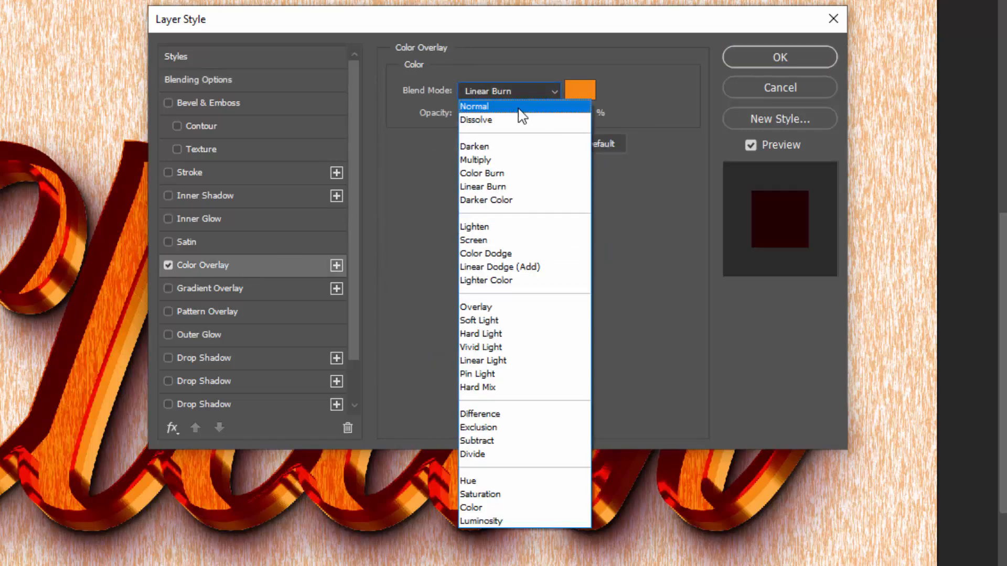
left_click(518, 107)
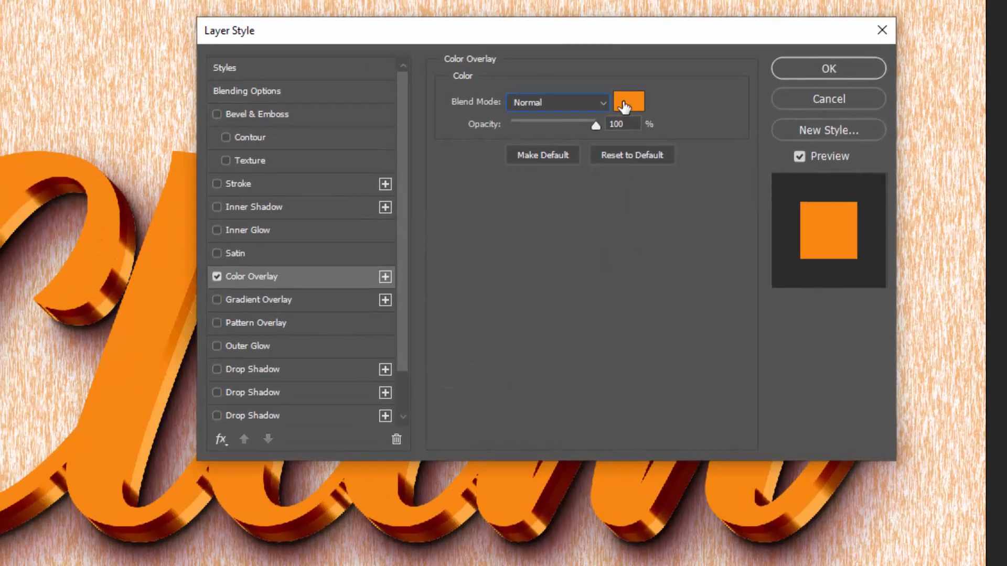
left_click(578, 92)
type("e4")
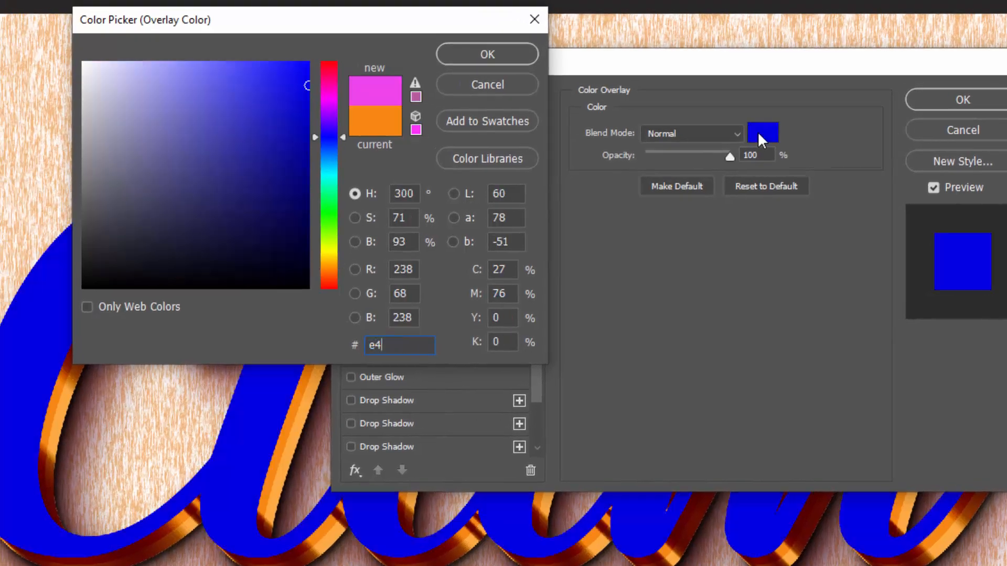
type("e4e4")
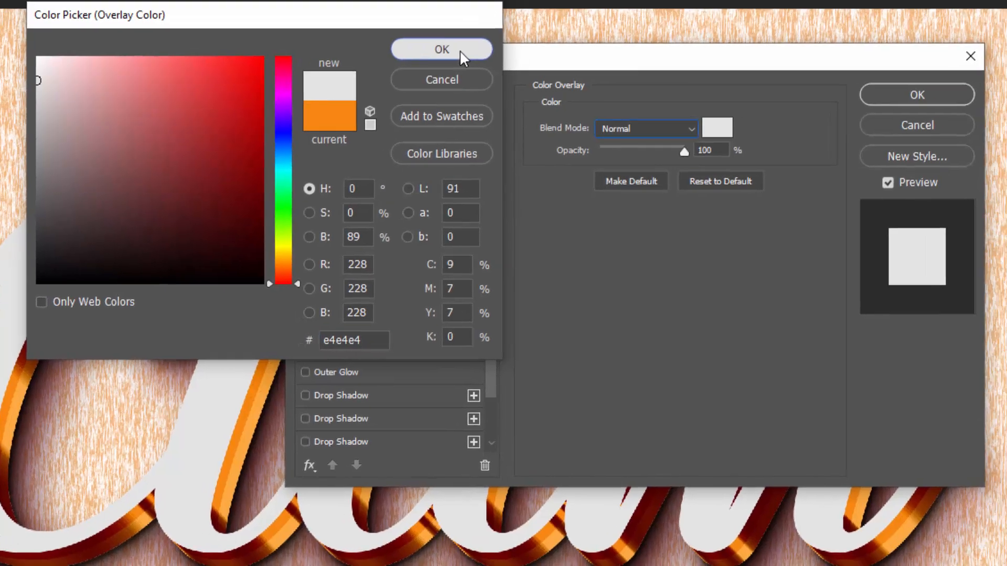
left_click(503, 58)
left_click_drag(620, 140, 570, 137)
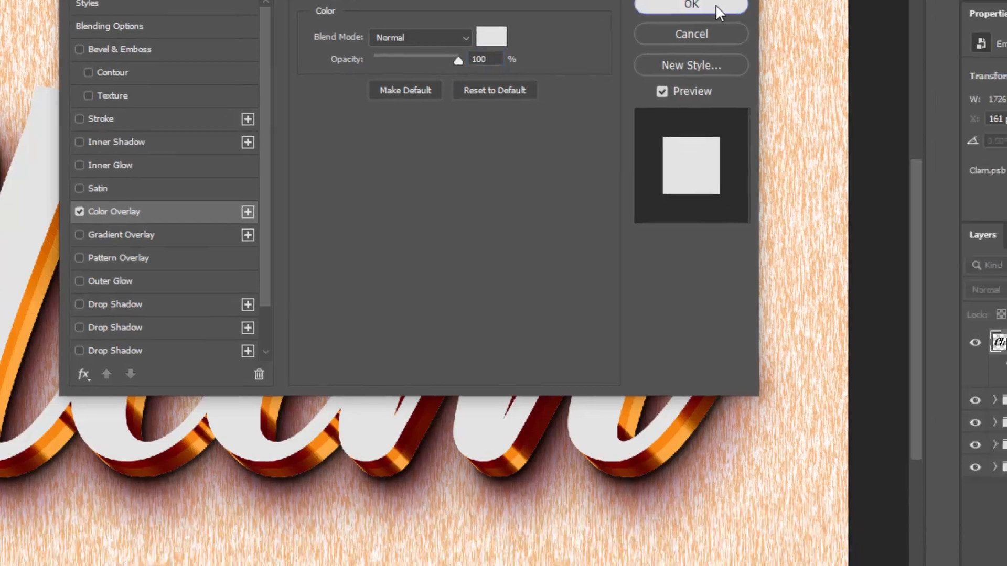
left_click(784, 79)
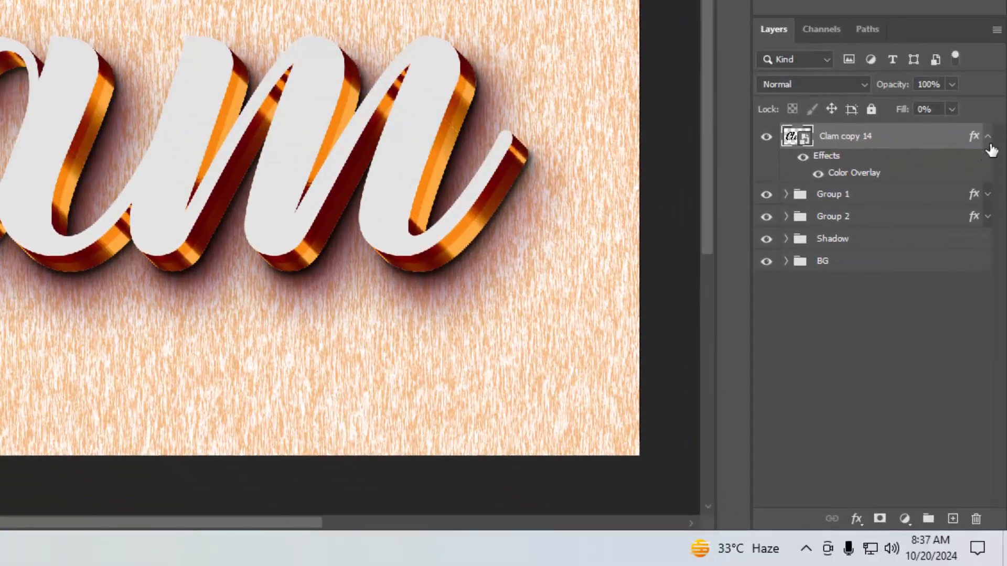
left_click(988, 138)
- Duplicate the Clam copy 14 layer and open the duplicate's layer style settings
key("ctrl+j")
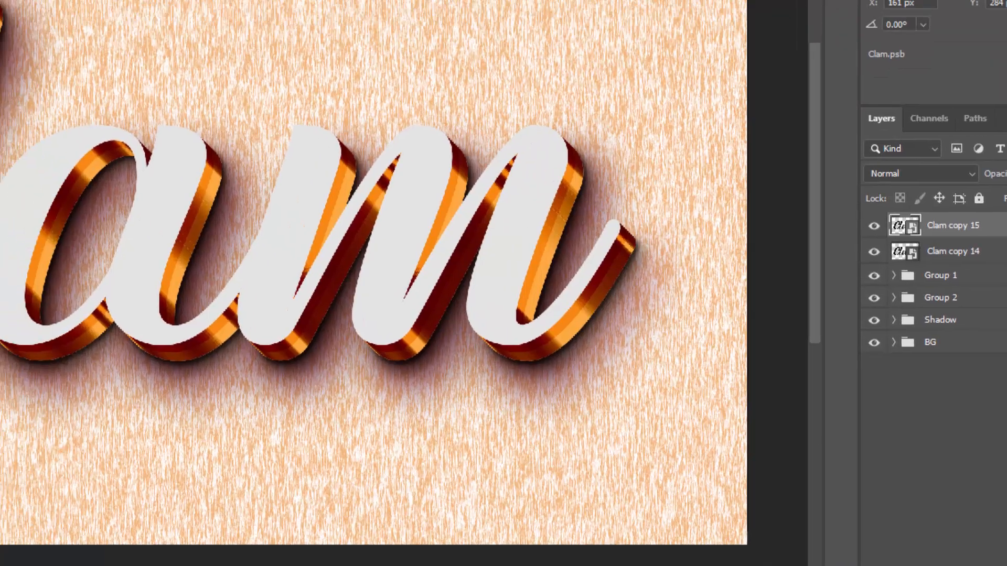
double_click(974, 138)
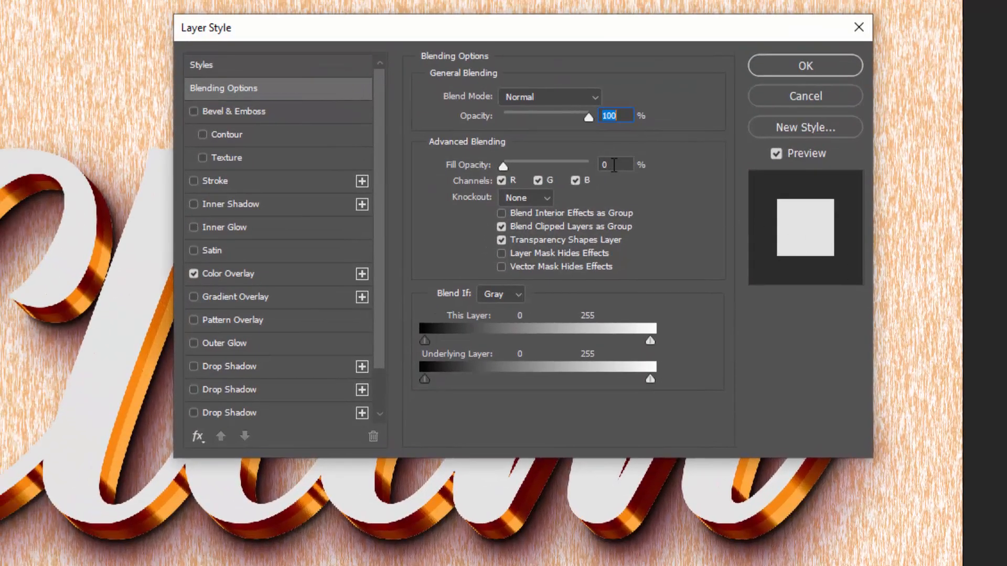
left_click(613, 165)
- Add Bevel & Emboss to the duplicate with 419% depth, Down direction and 18 px size
left_click(208, 111)
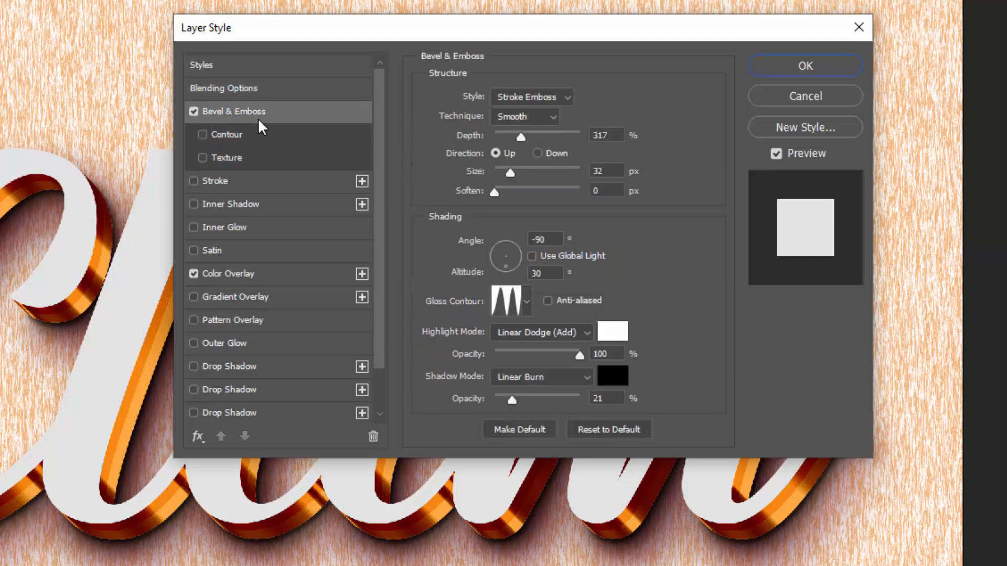
left_click(614, 135)
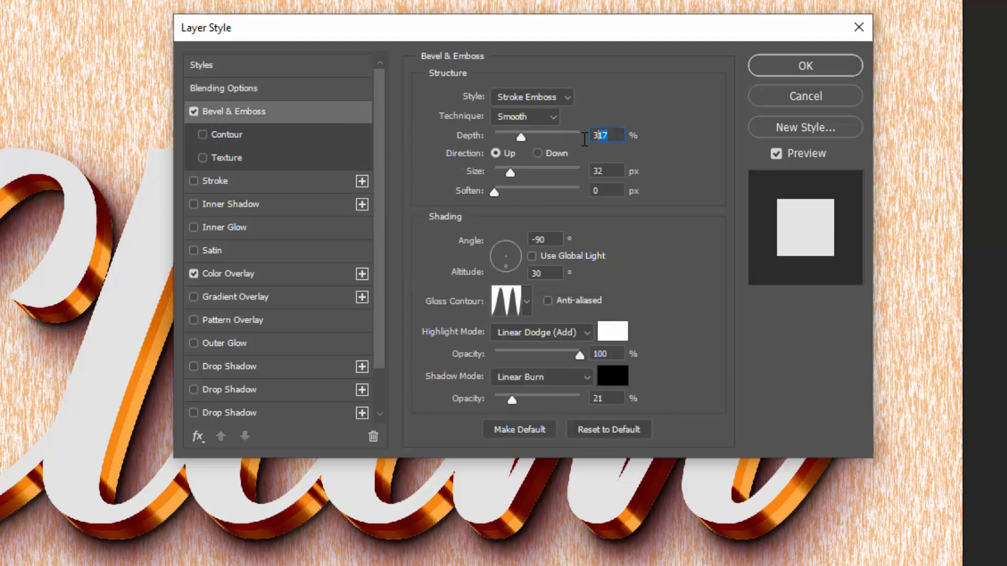
type("419")
left_click(547, 152)
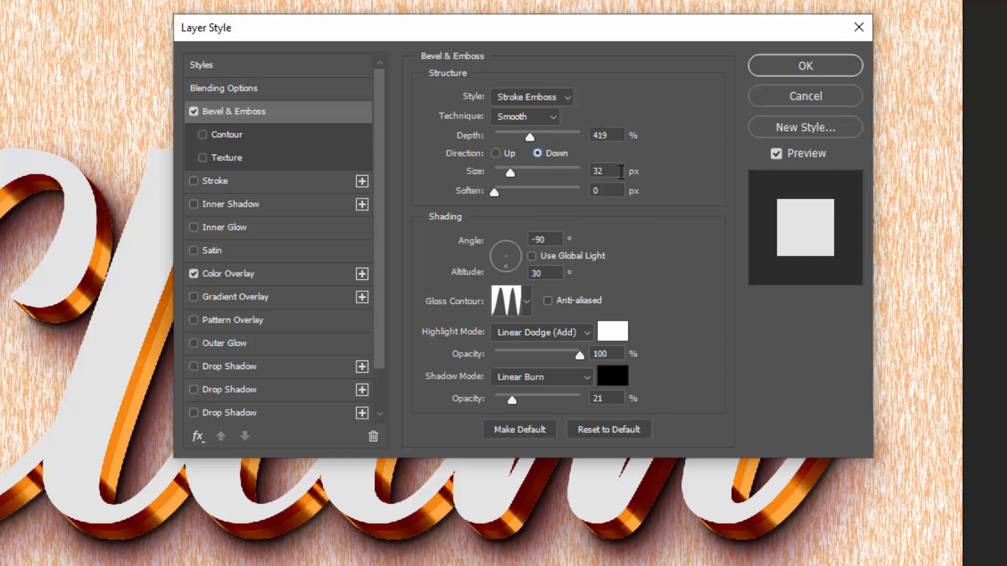
left_click(621, 172)
type("18")
- Set the bevel's shading angle to 90° and its highlight colour to #00d779
left_click(549, 240)
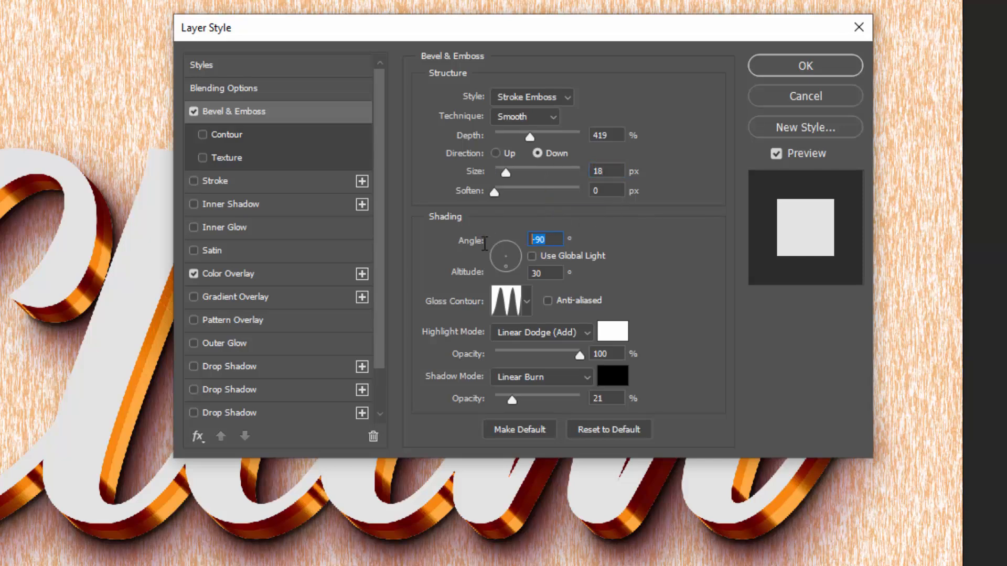
type("90")
left_click(614, 334)
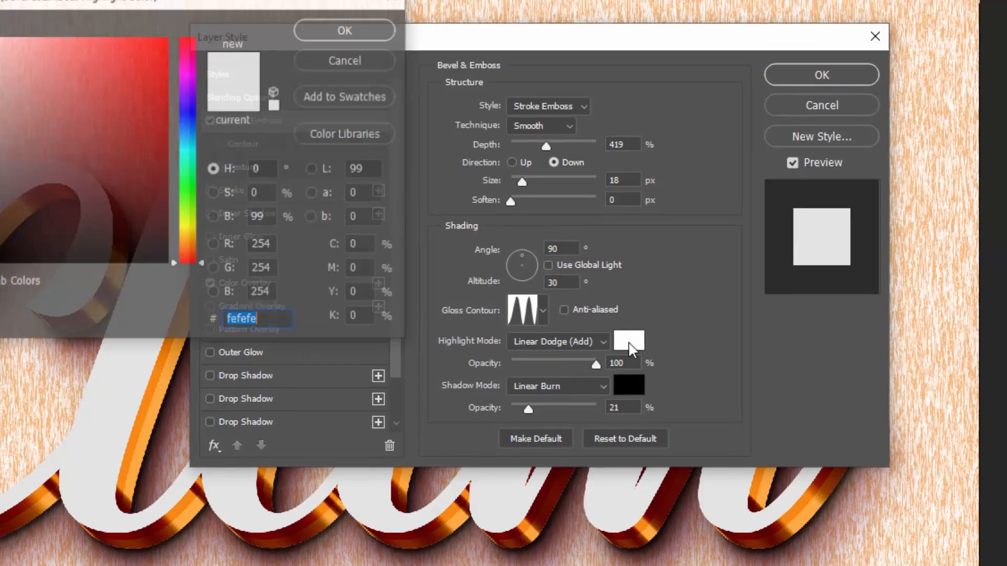
type("00")
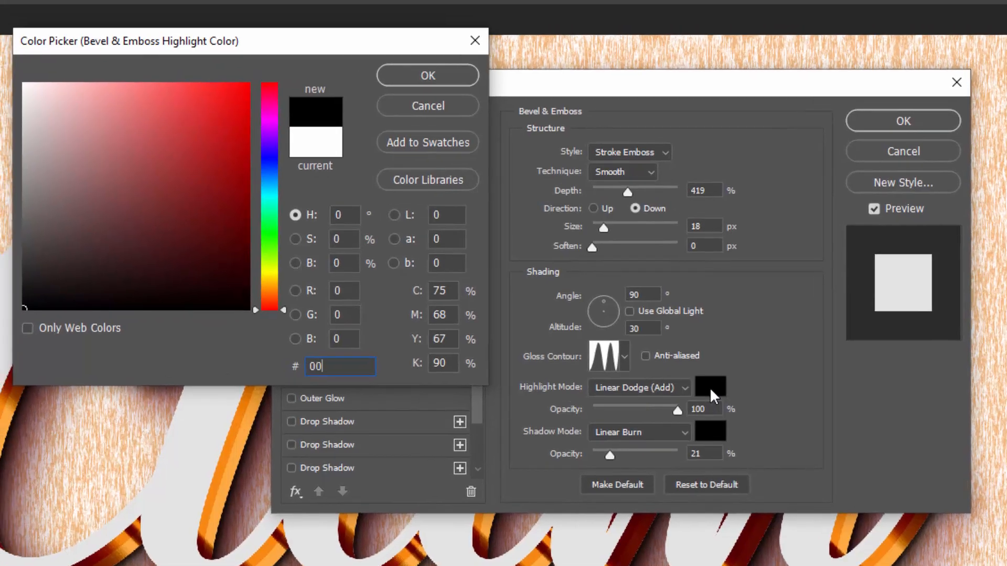
type("d779")
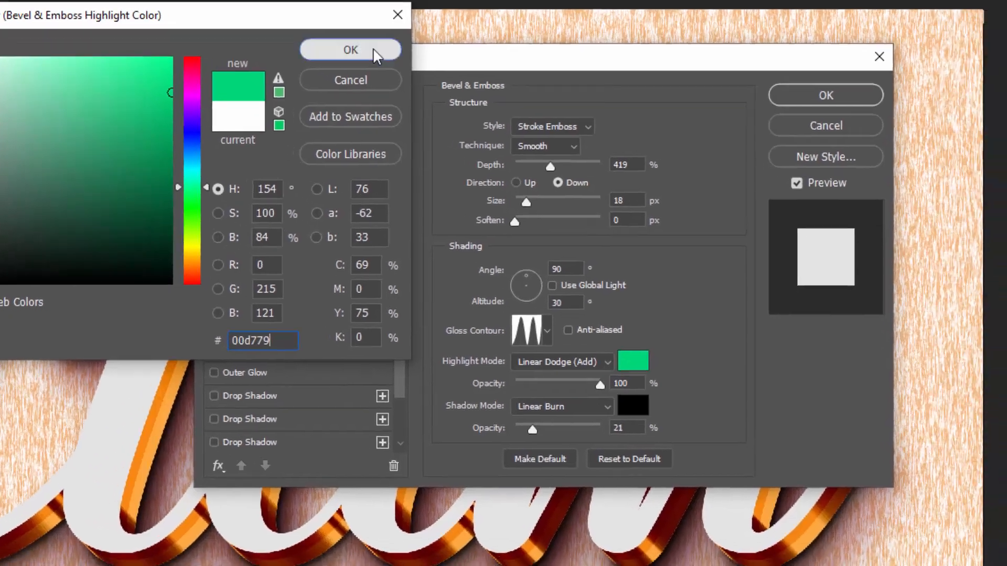
left_click(376, 53)
- Set the bevel's highlight opacity to 53% and its shadow opacity to 37%
left_click(623, 383)
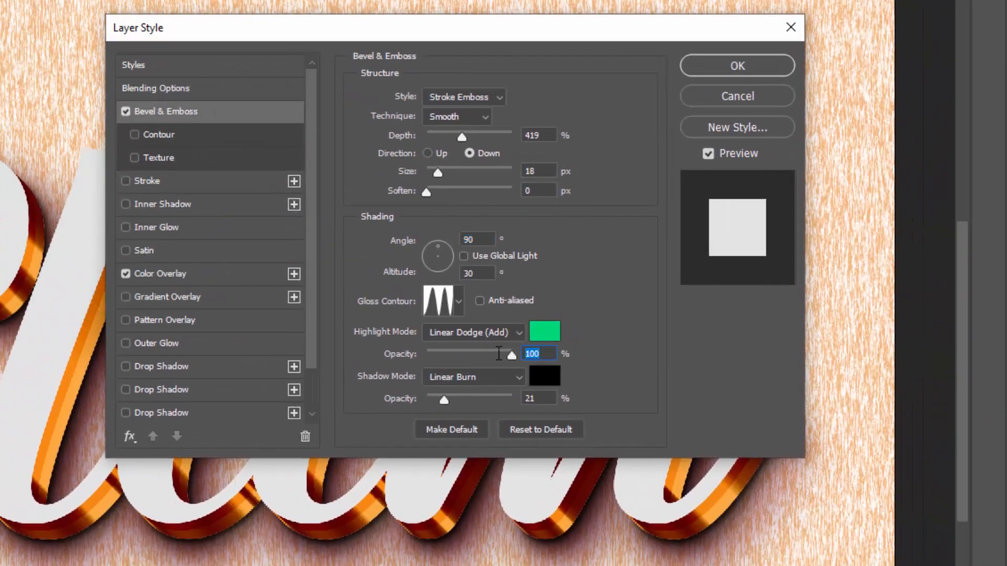
type("53")
left_click(531, 398)
type("37")
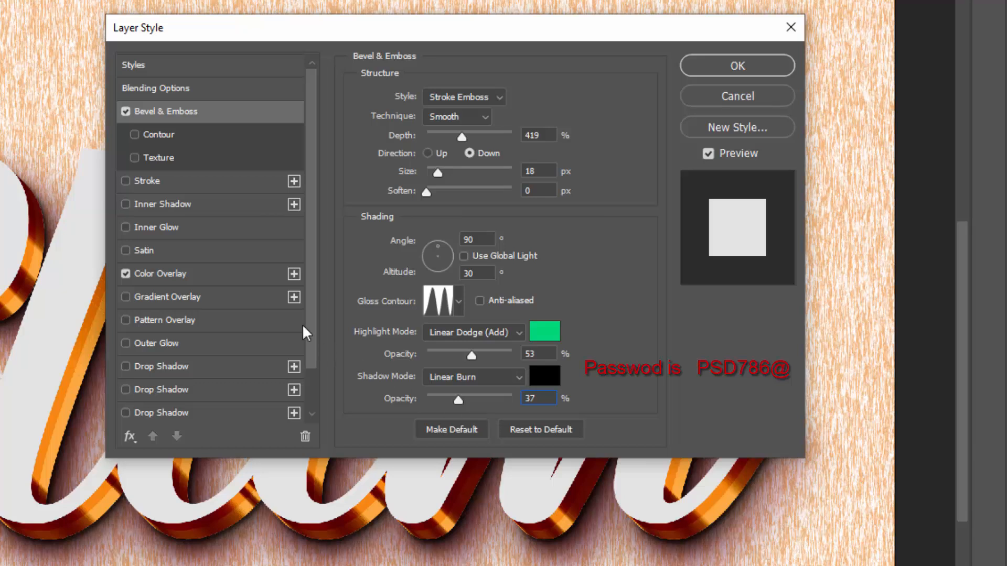
- Enable the bevel's Contour with a range of 100%
left_click(167, 136)
key("Tab")
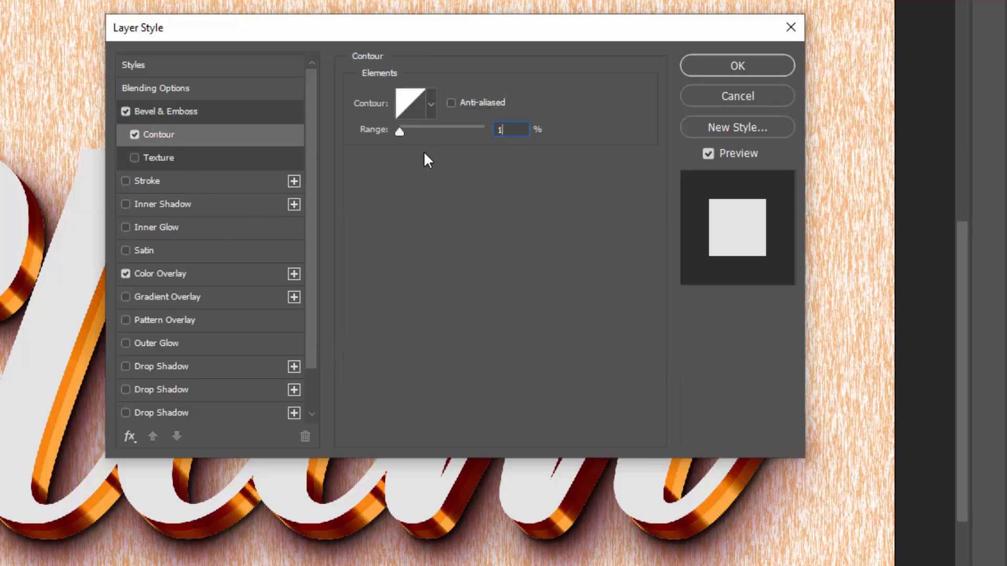
type("100")
- Add a 20 px inside Stroke to the duplicated text in colour #f72d0c
left_click(186, 182)
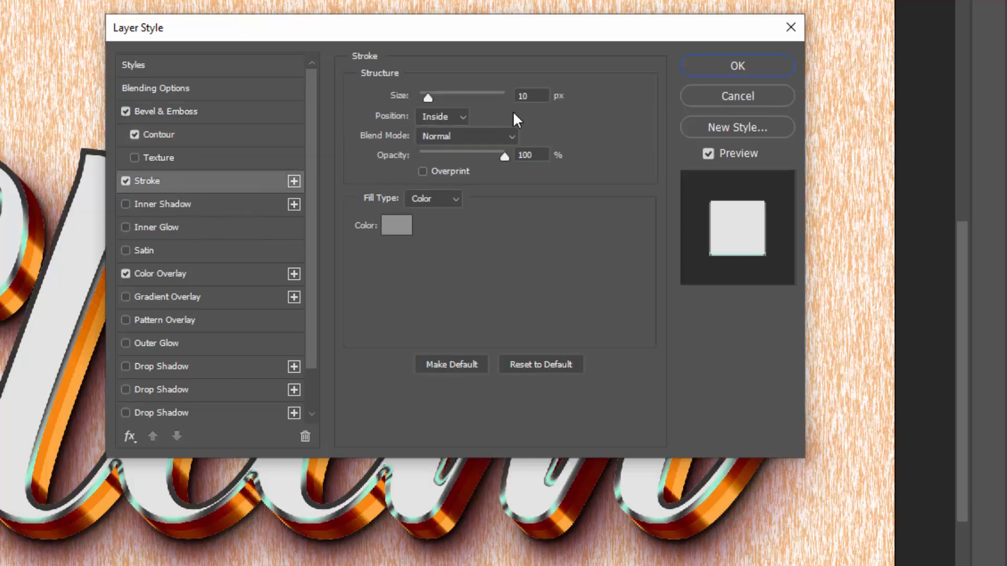
left_click(534, 94)
type("20")
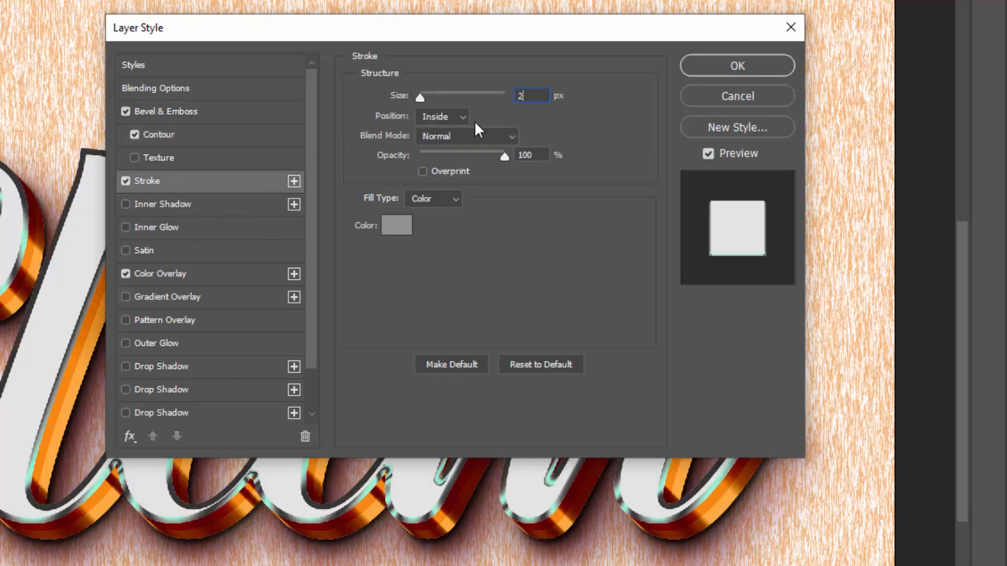
left_click(397, 226)
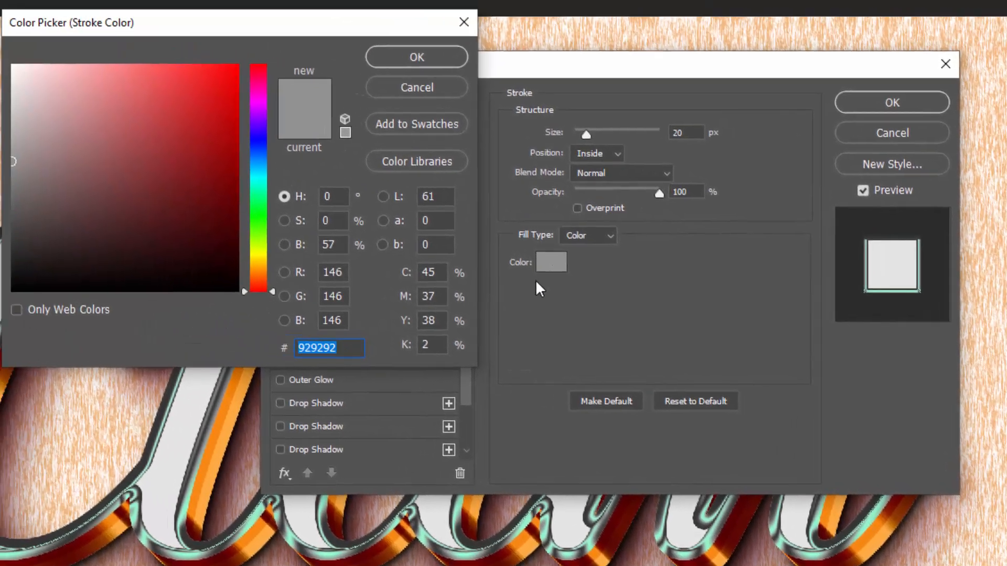
type("f")
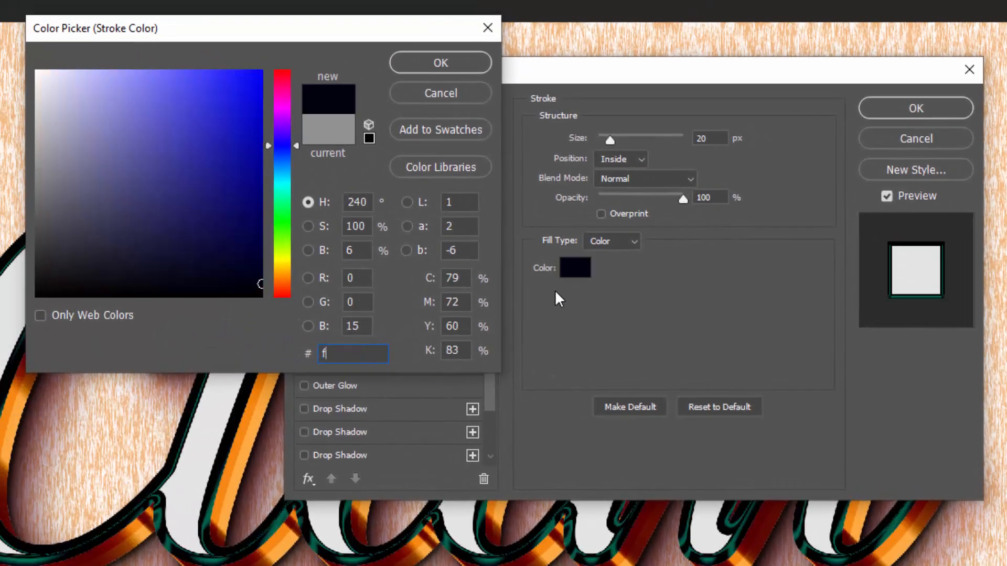
type("72")
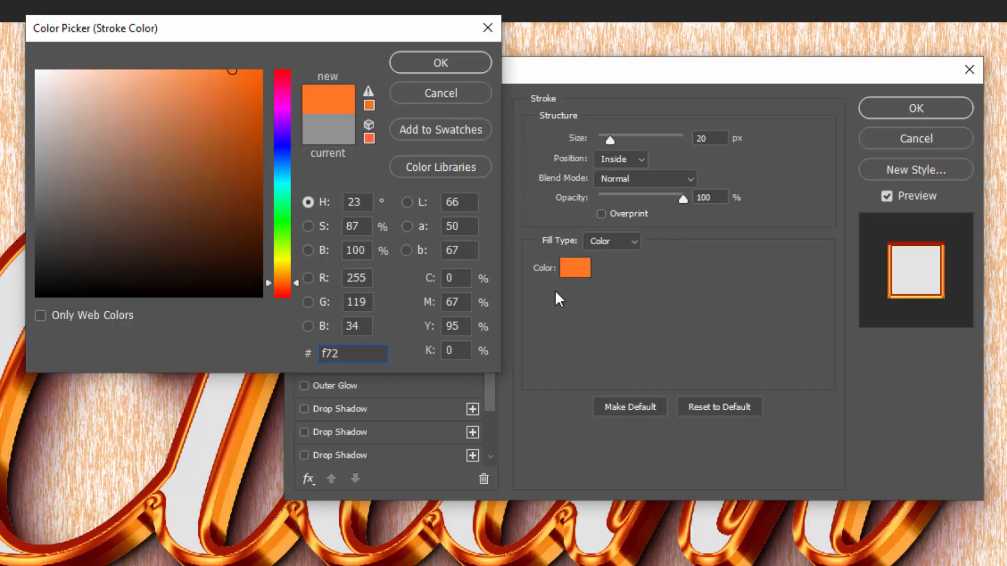
type("d0c")
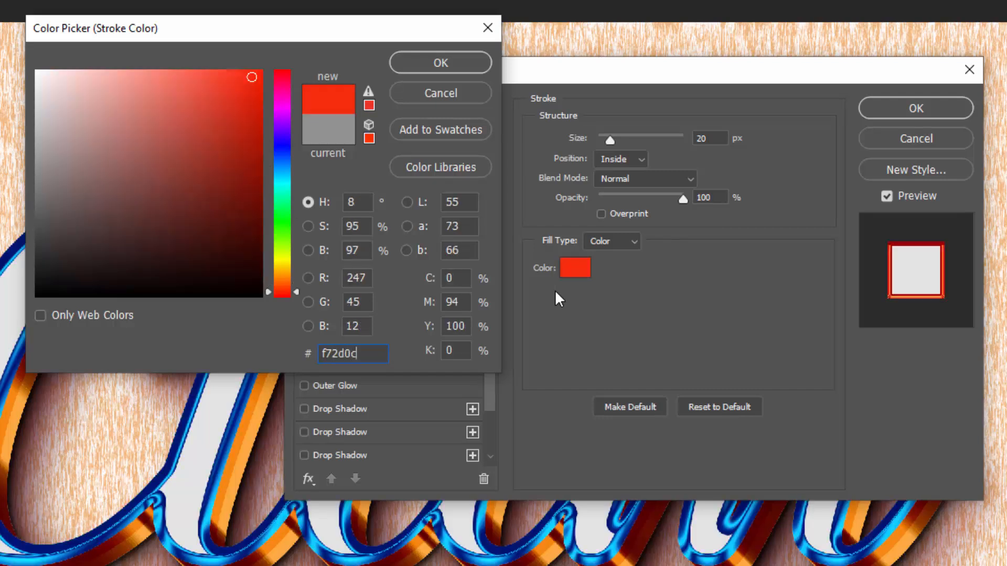
left_click(465, 63)
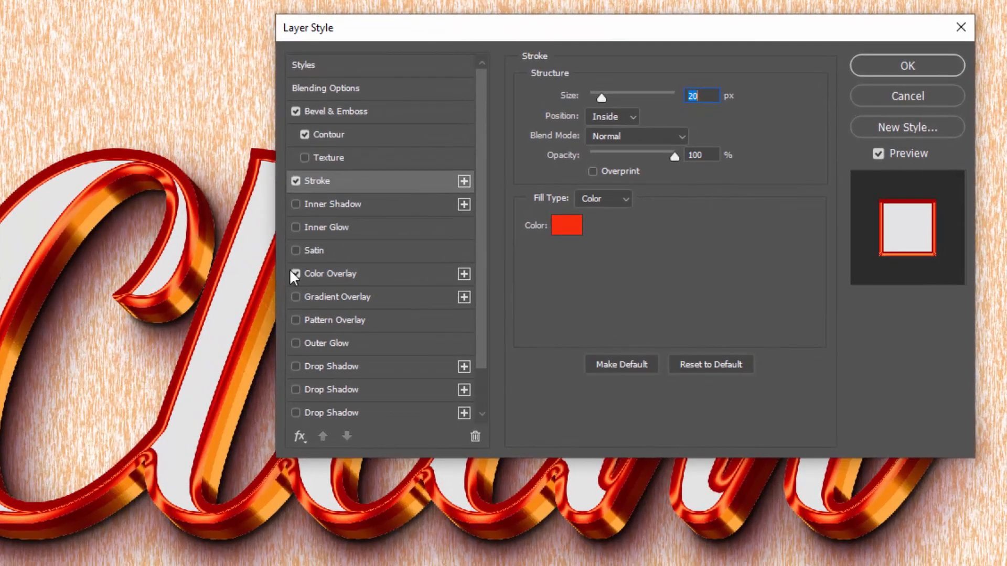
- Turn off the layer's Color Overlay and add a Multiply Inner Shadow in colour #848484
left_click(293, 271)
left_click(295, 273)
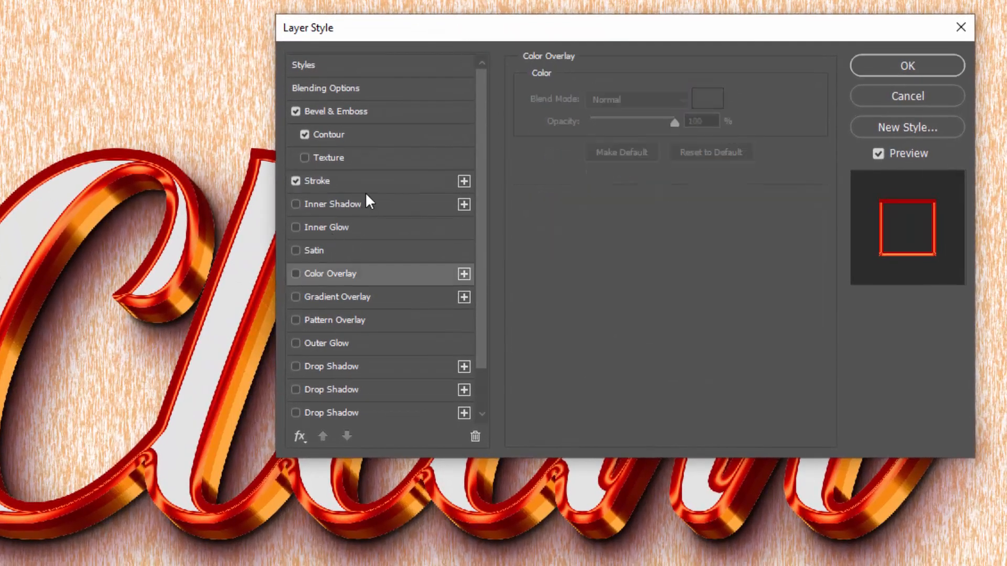
left_click(362, 204)
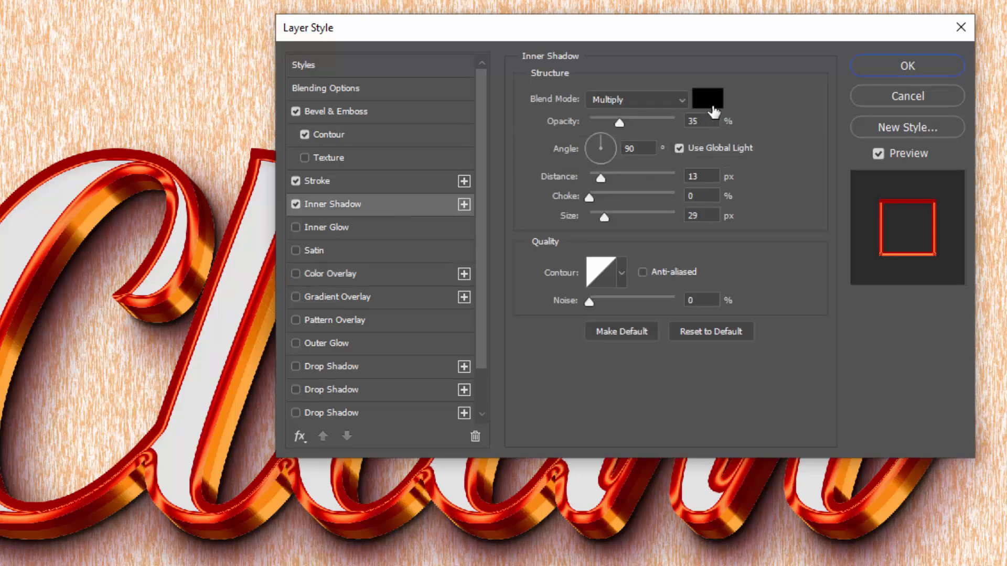
left_click(708, 99)
type("8")
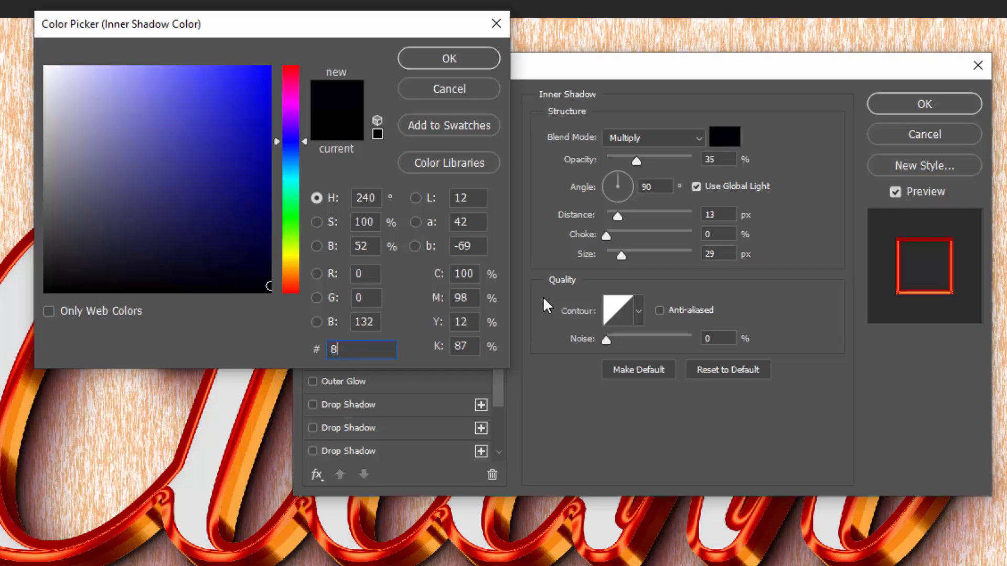
type("48484")
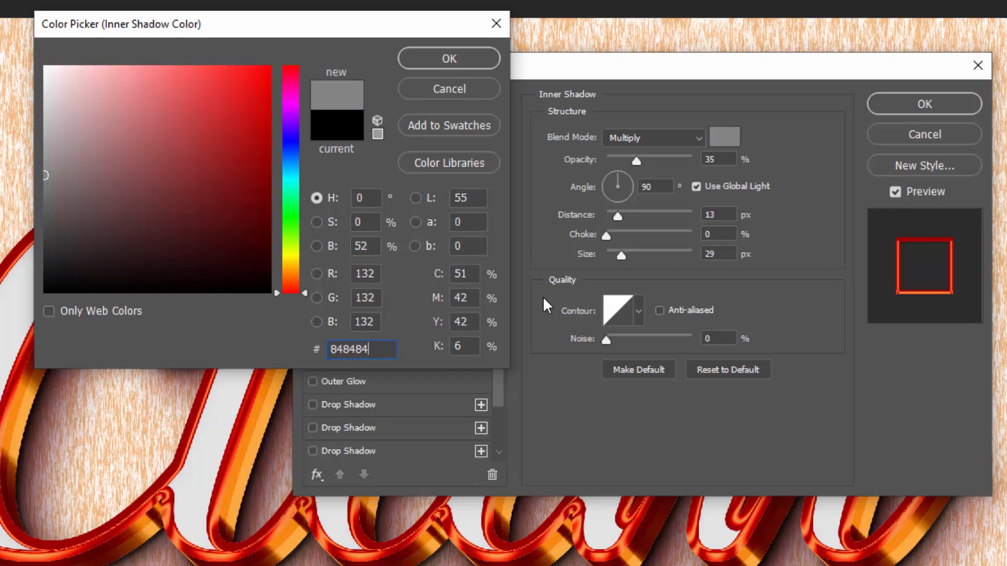
left_click(461, 59)
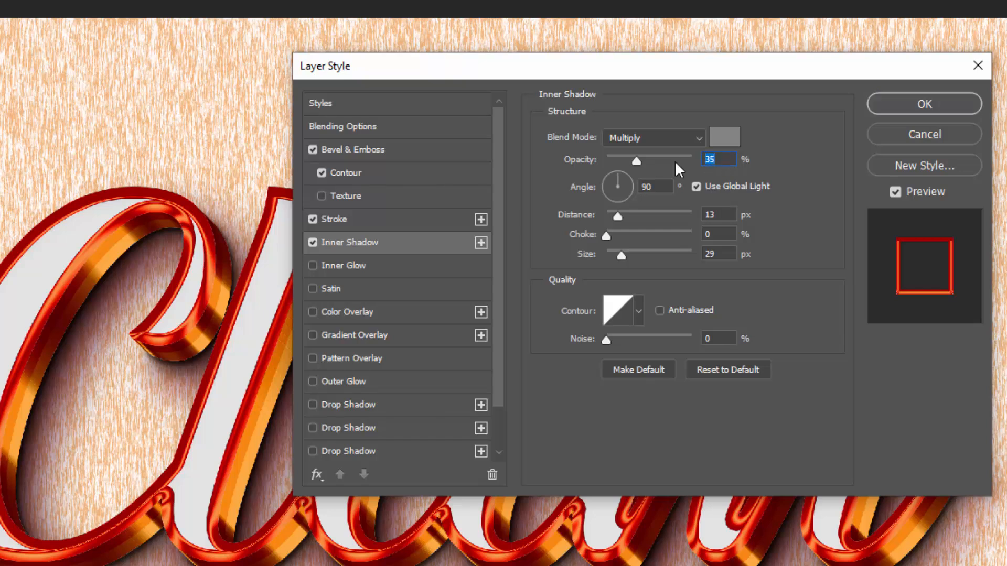
- Set the inner shadow's opacity to 75% and its angle to 120° without global light
type("75")
left_click(696, 187)
left_click_drag(662, 187, 591, 208)
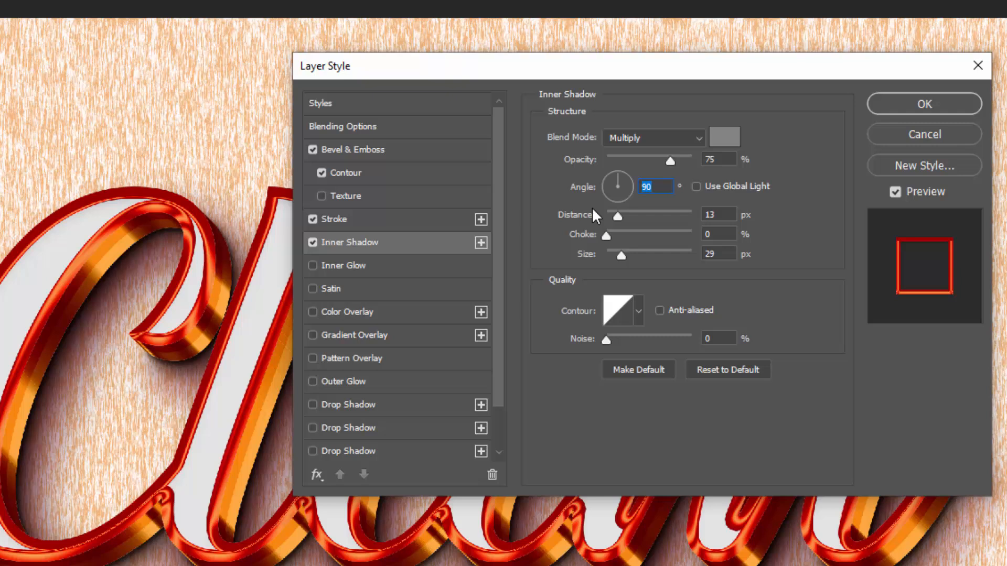
type("12")
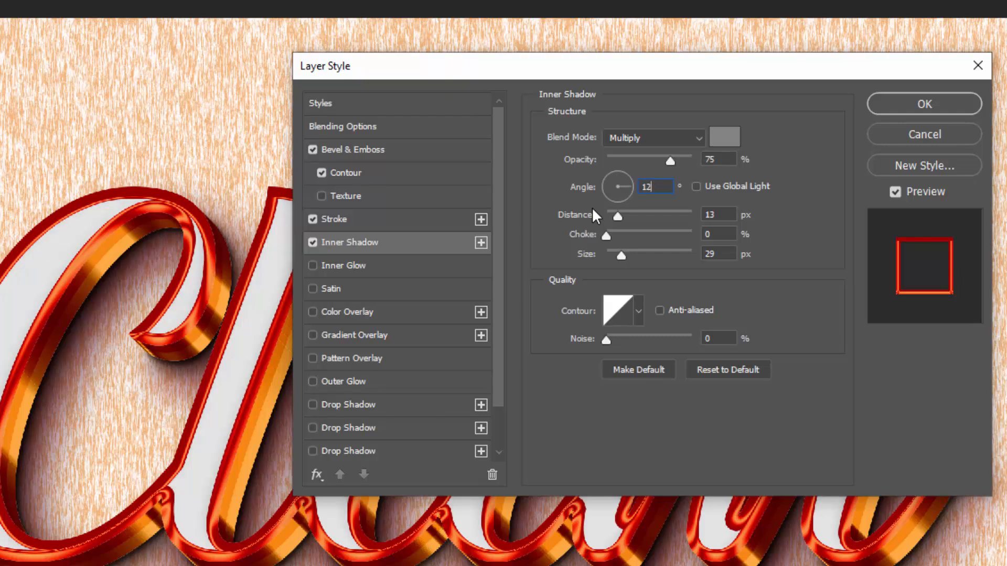
type("0")
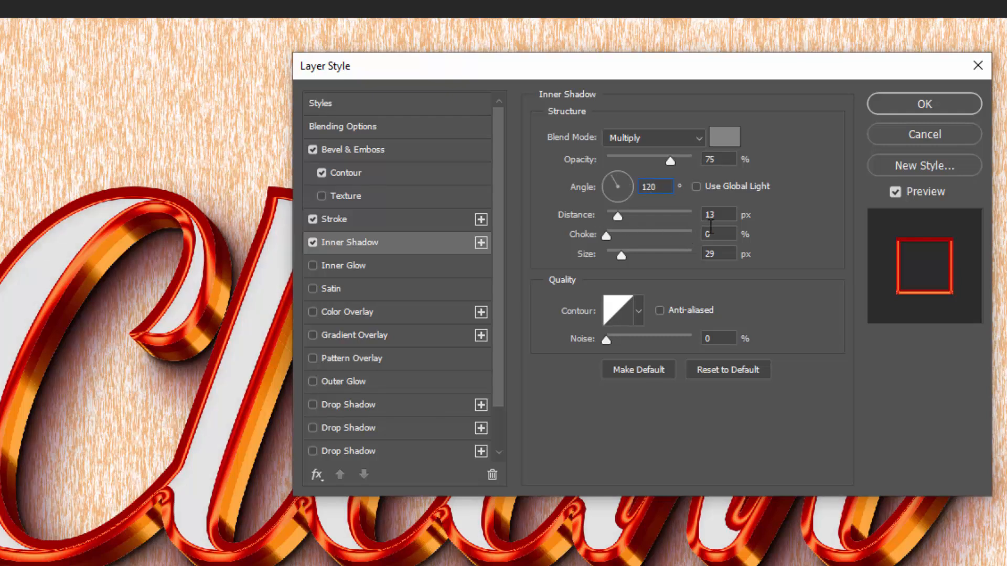
- Set the inner shadow's distance to 29 px and size to 16 px, and apply the layer style
key("Tab")
type("29")
key("Tab")
key("Tab")
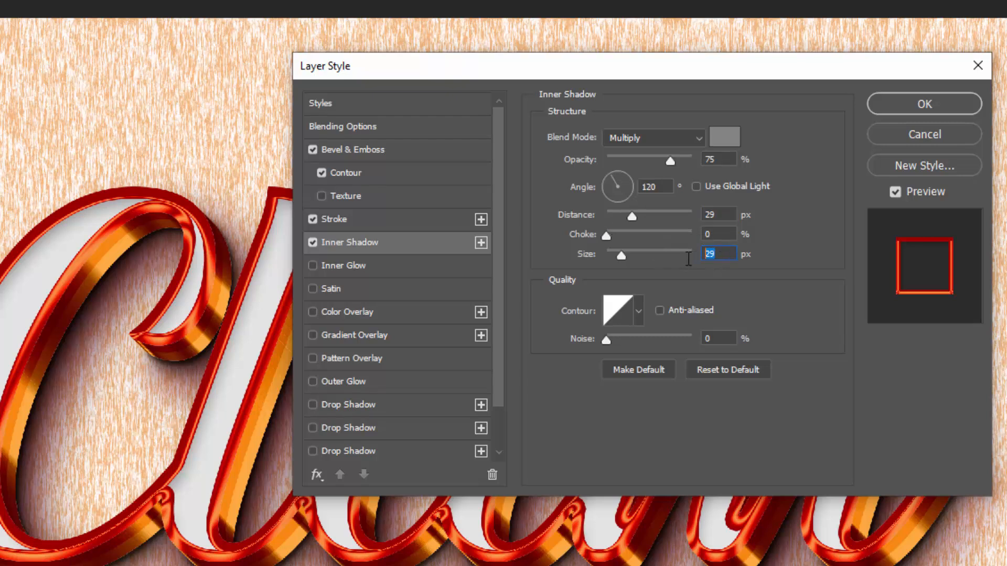
type("16")
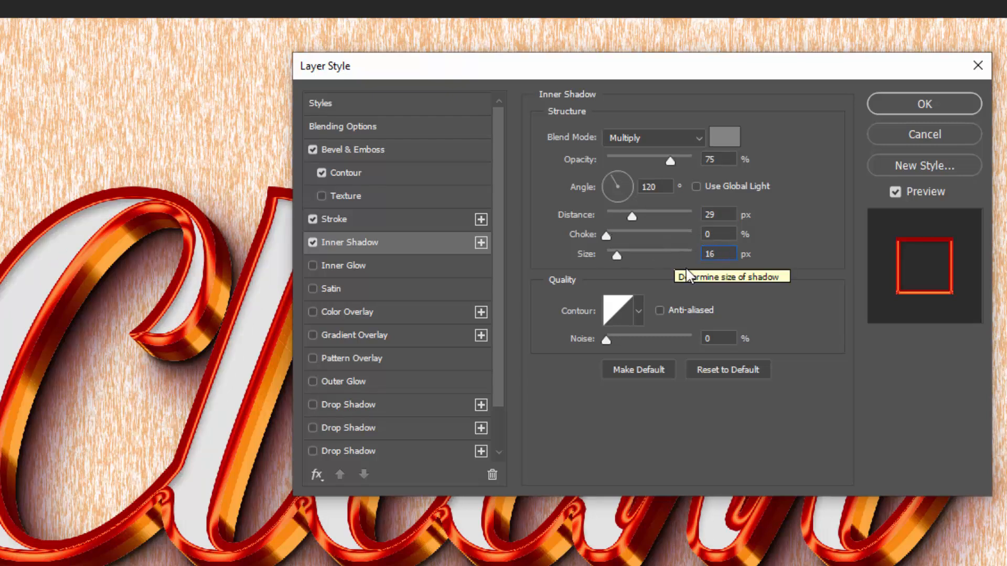
left_click_drag(732, 339, 661, 342)
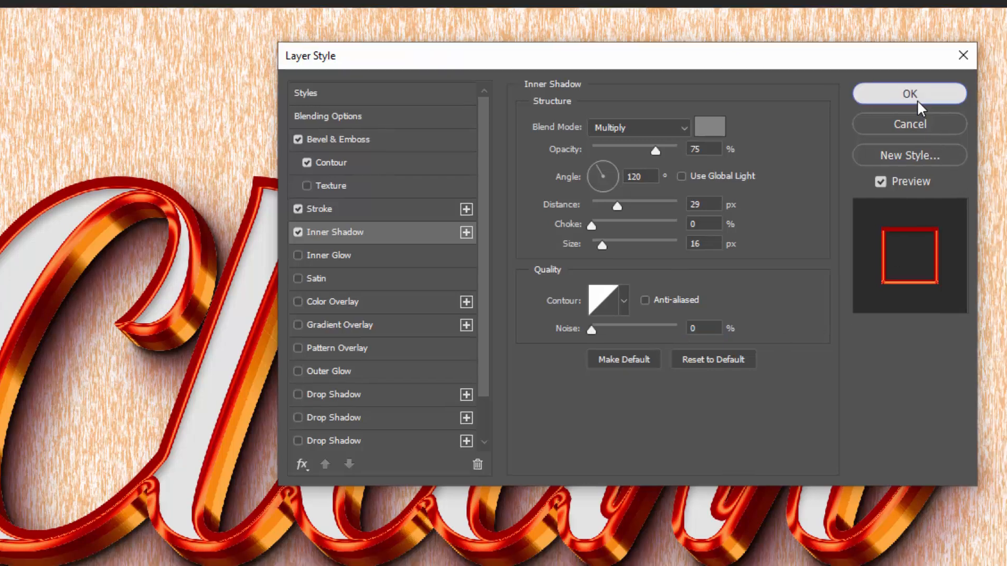
left_click(917, 101)
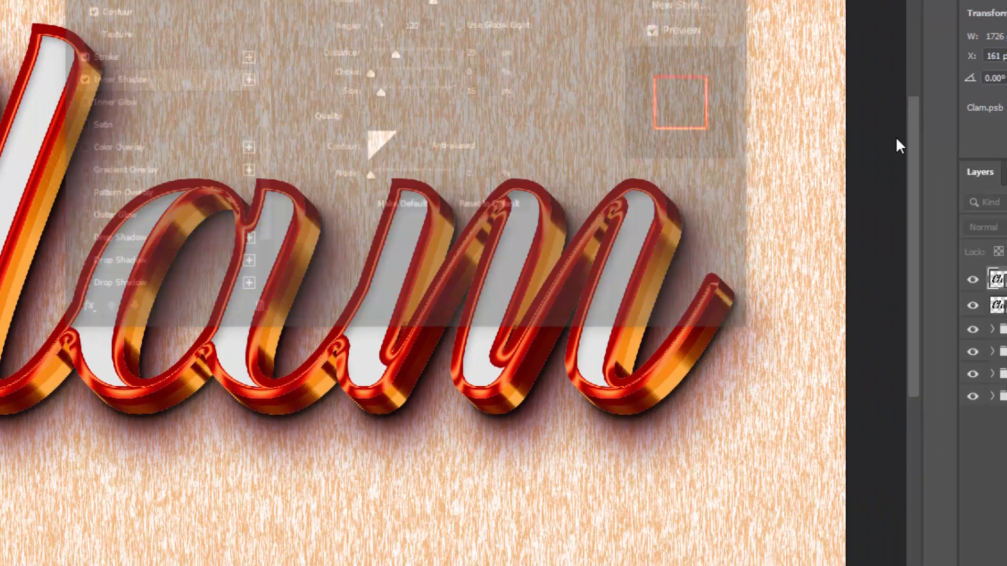
- Duplicate the stroked Clam layer and switch the copy's Bevel & Emboss direction to Up
key("ctrl+j")
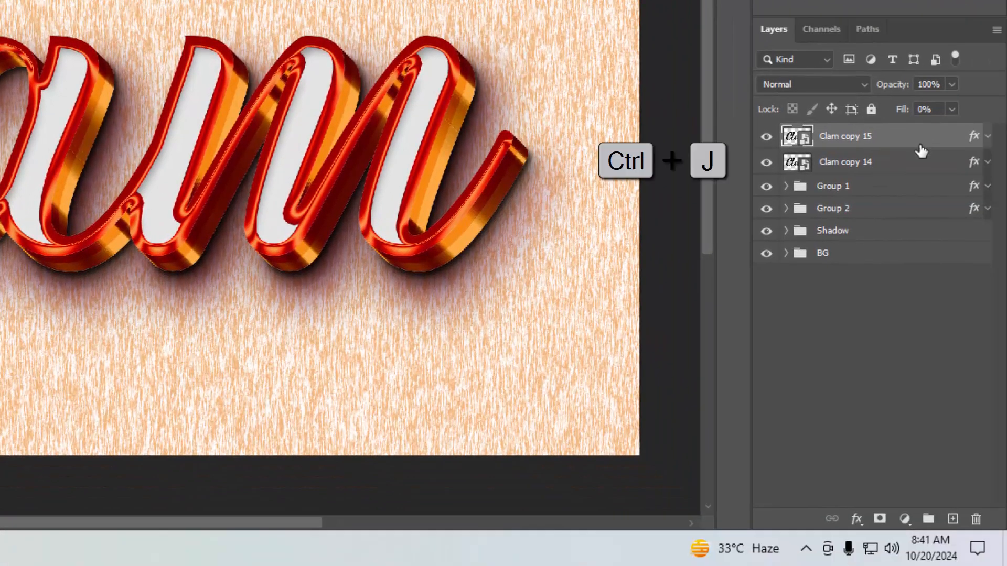
key("ctrl+j")
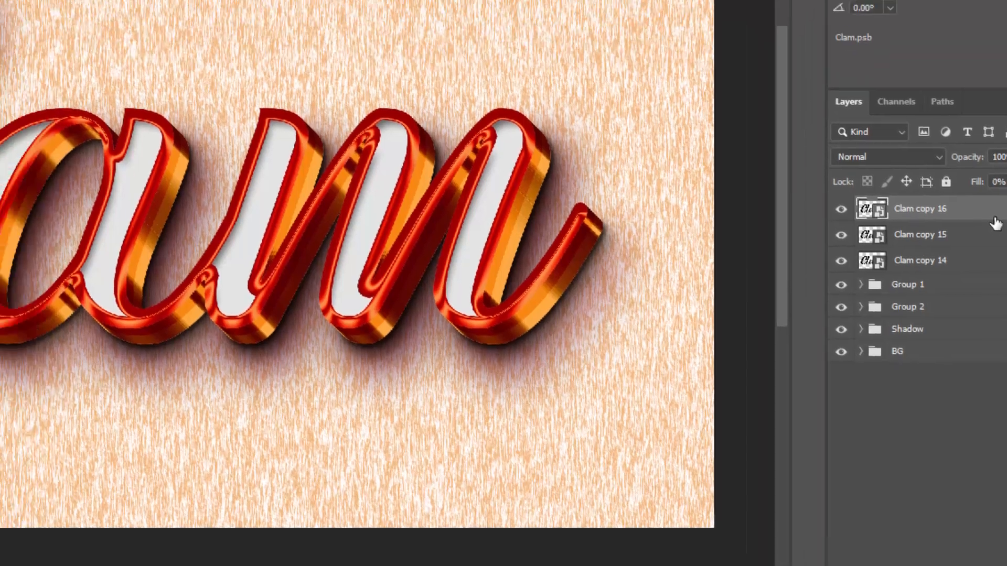
double_click(975, 143)
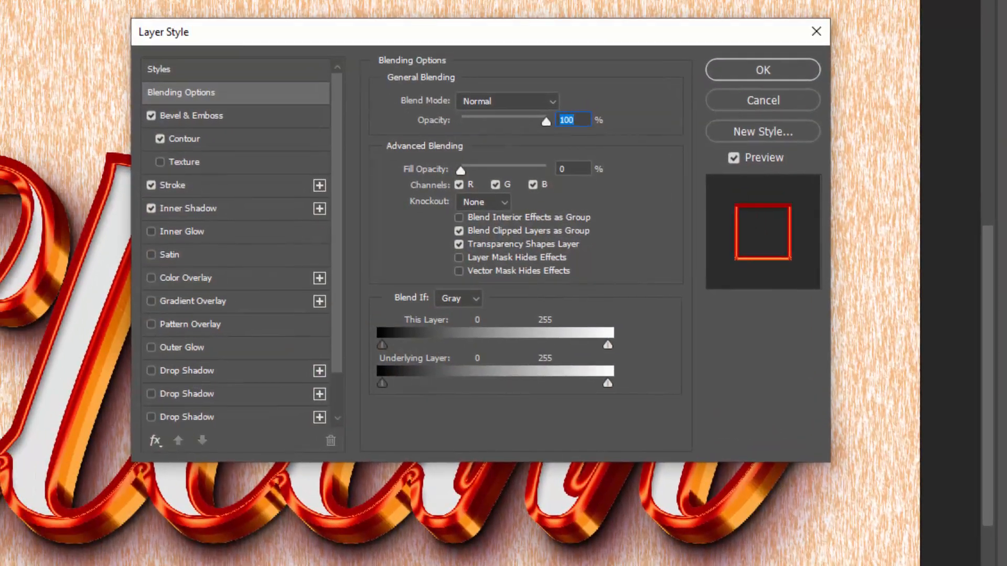
left_click(213, 118)
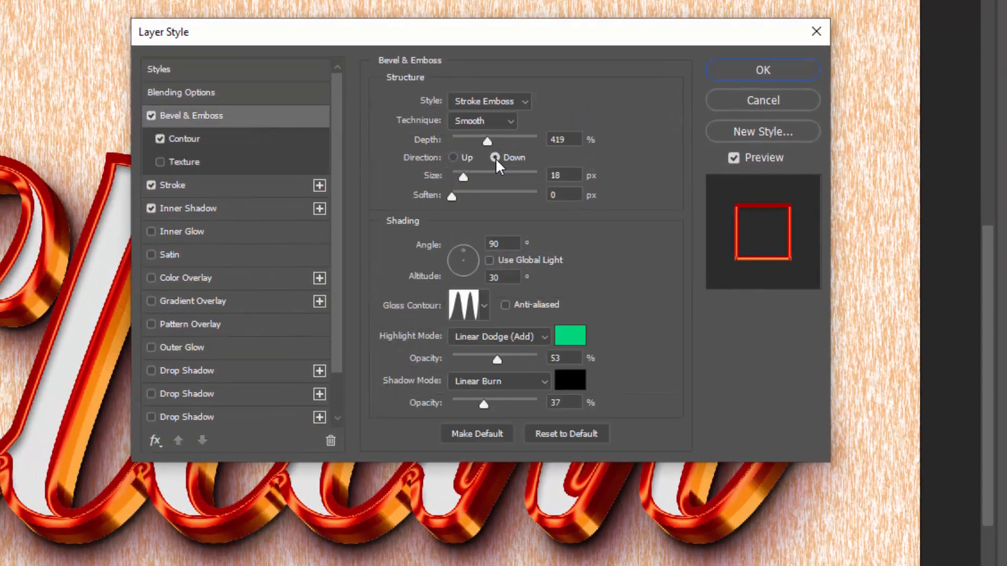
left_click(461, 156)
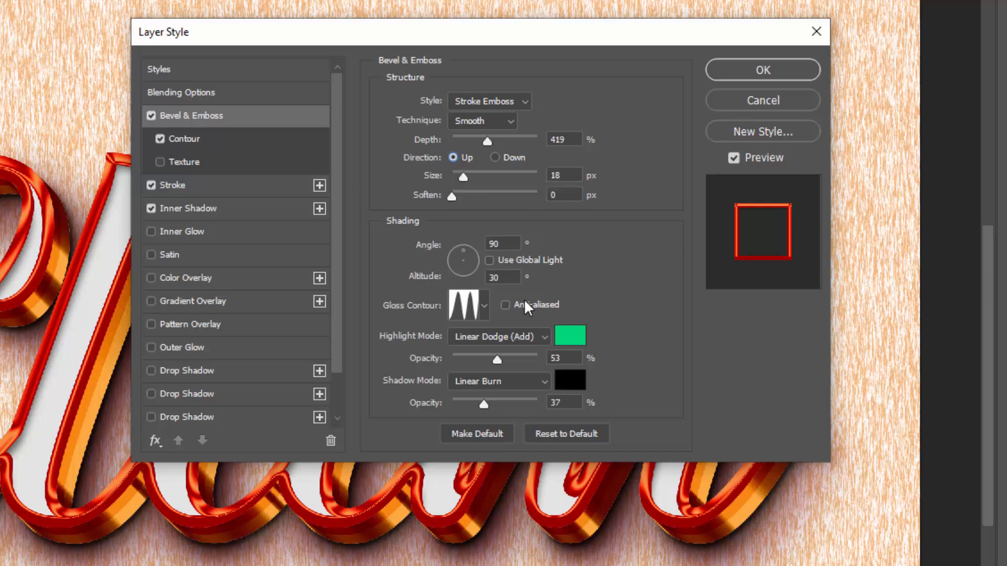
- Set the copy's bevel shadow opacity to 0% and turn off its Inner Shadow
left_click(550, 403)
left_click_drag(571, 401, 505, 404)
type("0")
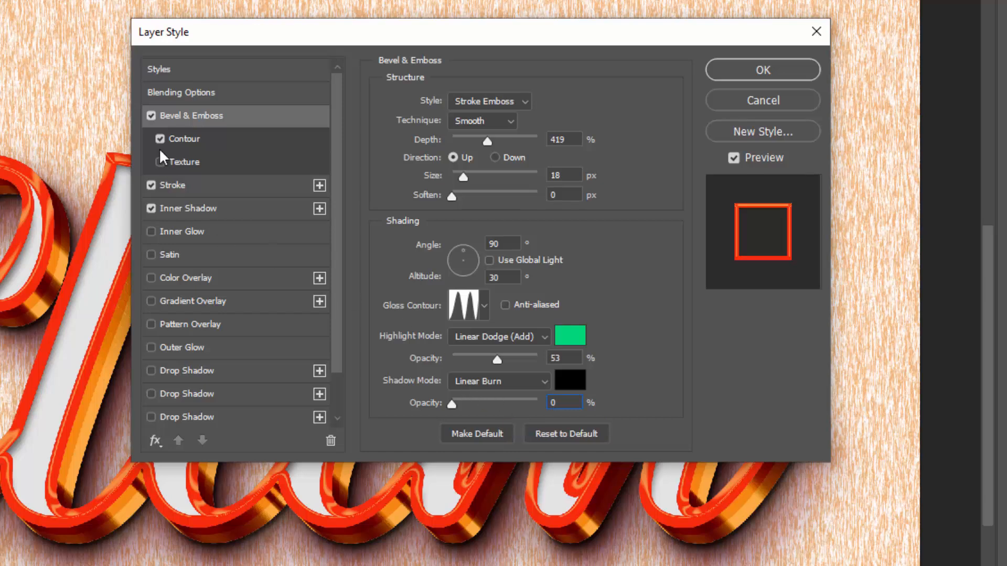
left_click(218, 141)
left_click(554, 135)
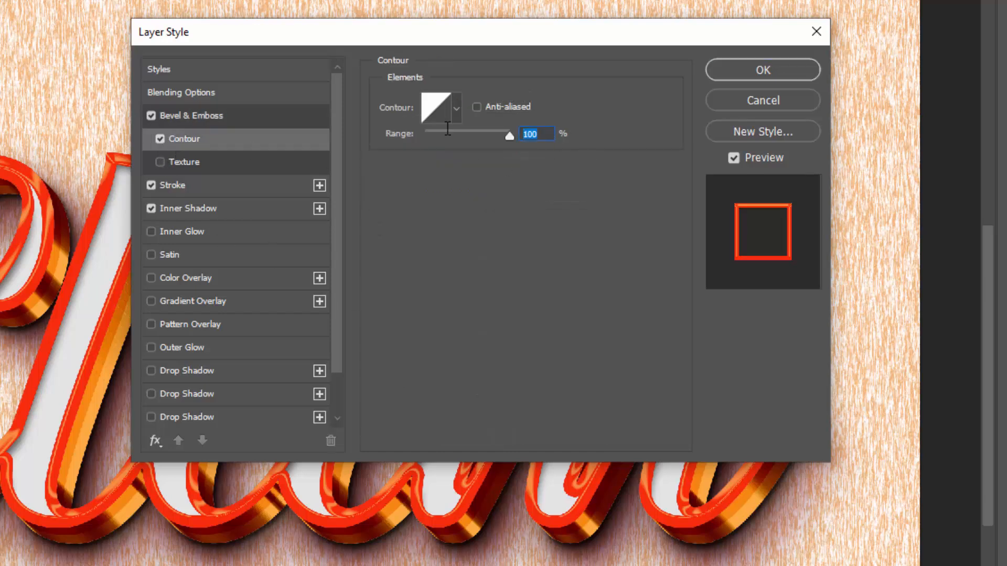
left_click(173, 208)
left_click(150, 208)
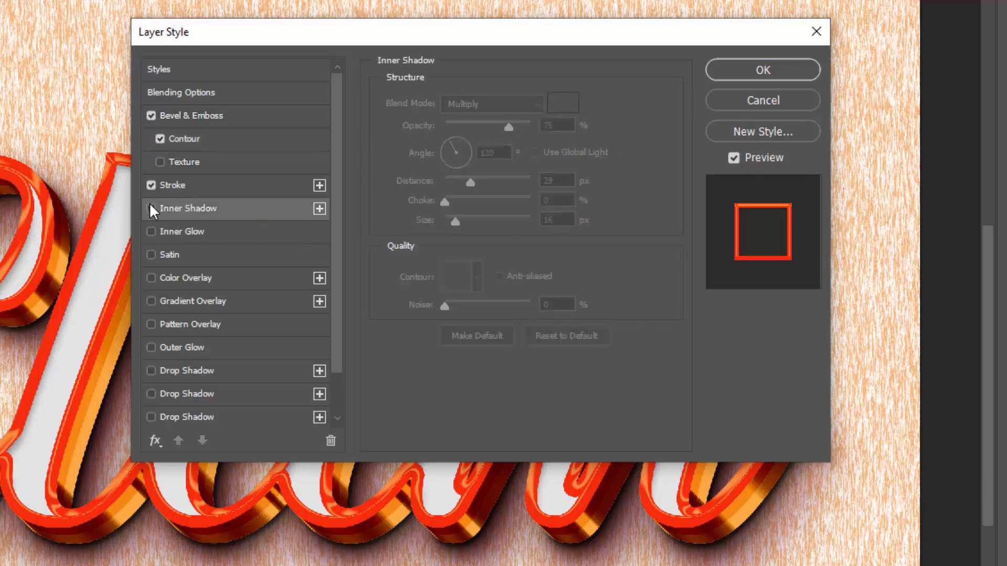
- Set the copy's stroke size to 38 px and its opacity to 0%
left_click(275, 187)
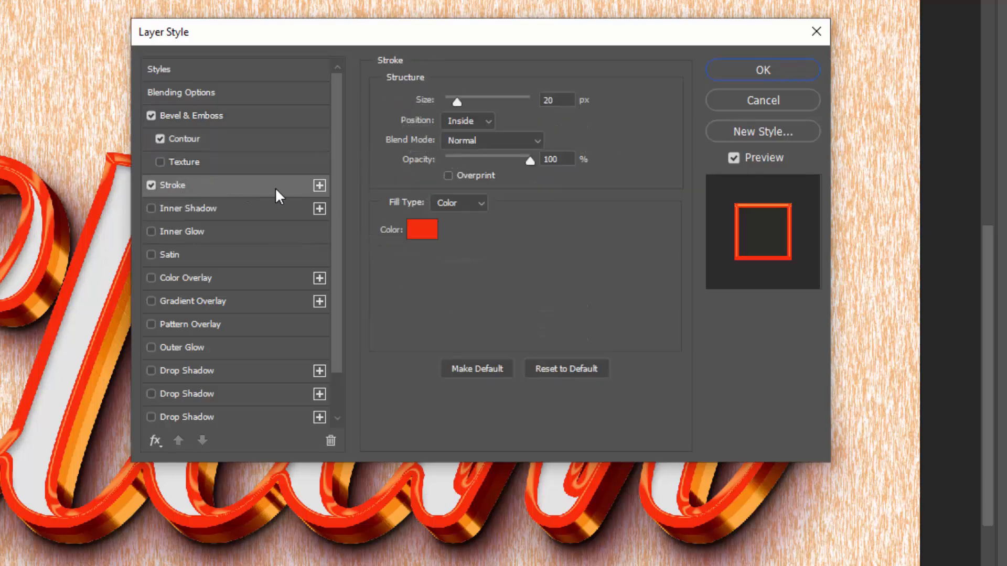
left_click(545, 98)
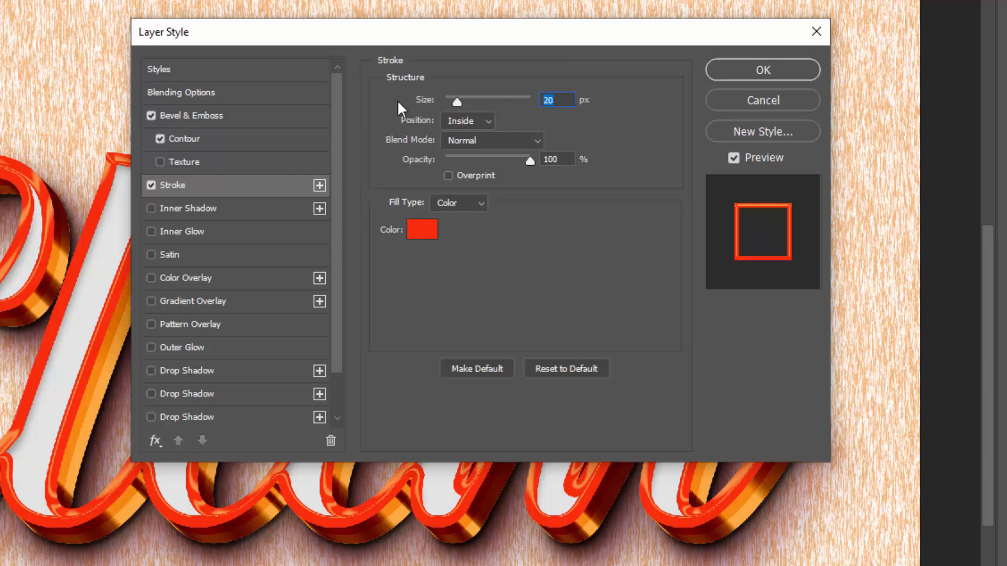
type("38")
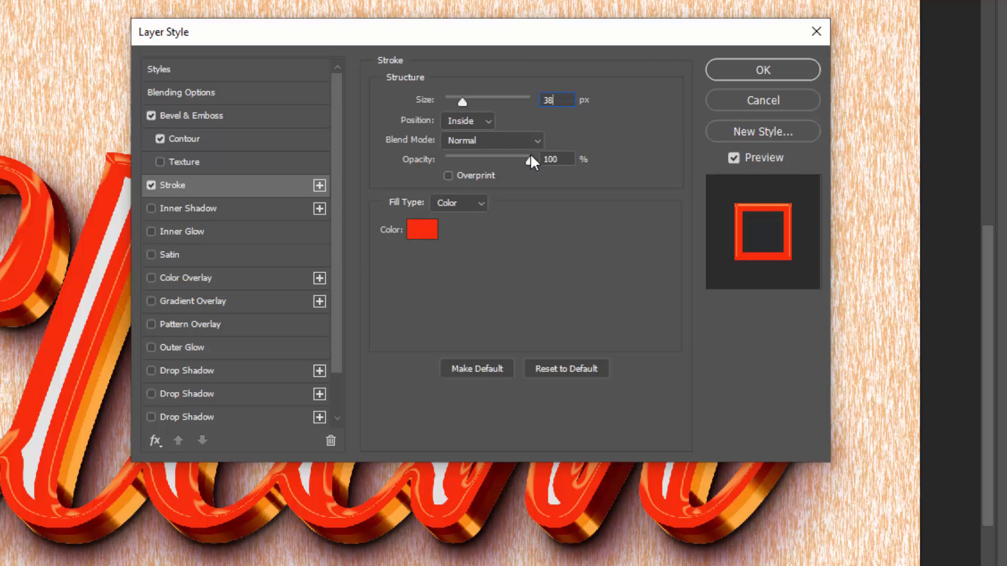
left_click_drag(527, 158, 439, 157)
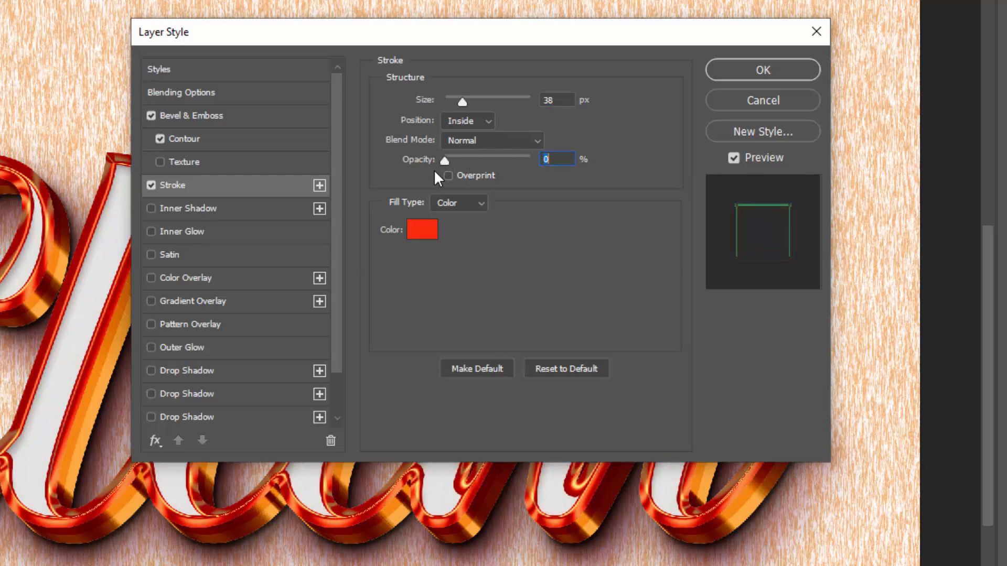
- Make the copy's stroke white (#ffffff) with a size of 35 px and apply the layer style
left_click(433, 232)
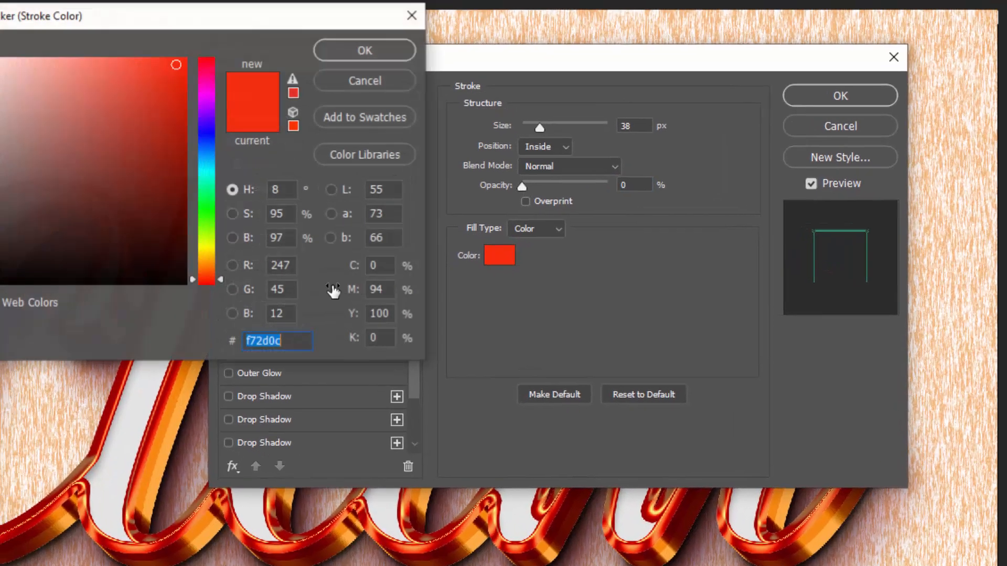
left_click_drag(102, 145, 35, 84)
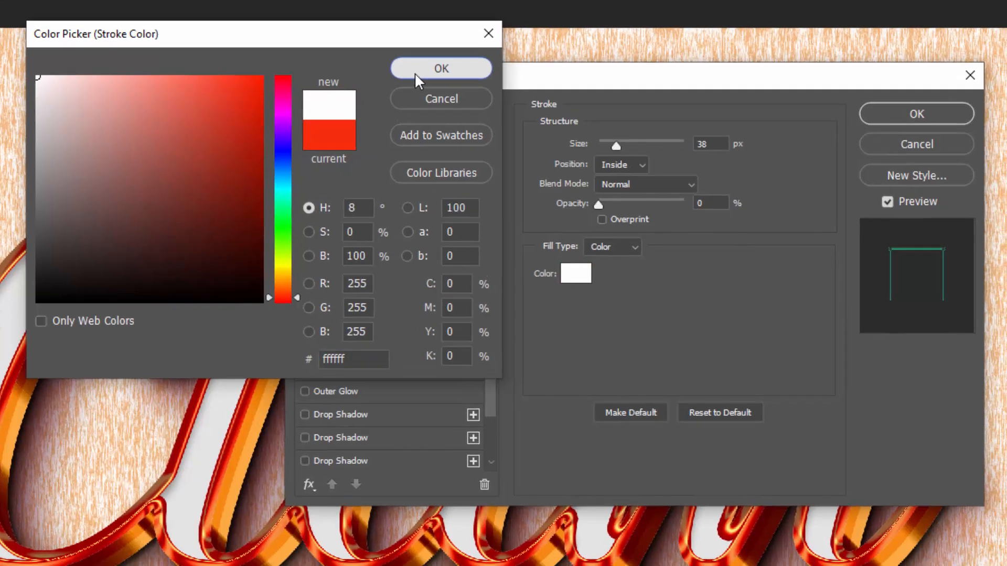
left_click(428, 84)
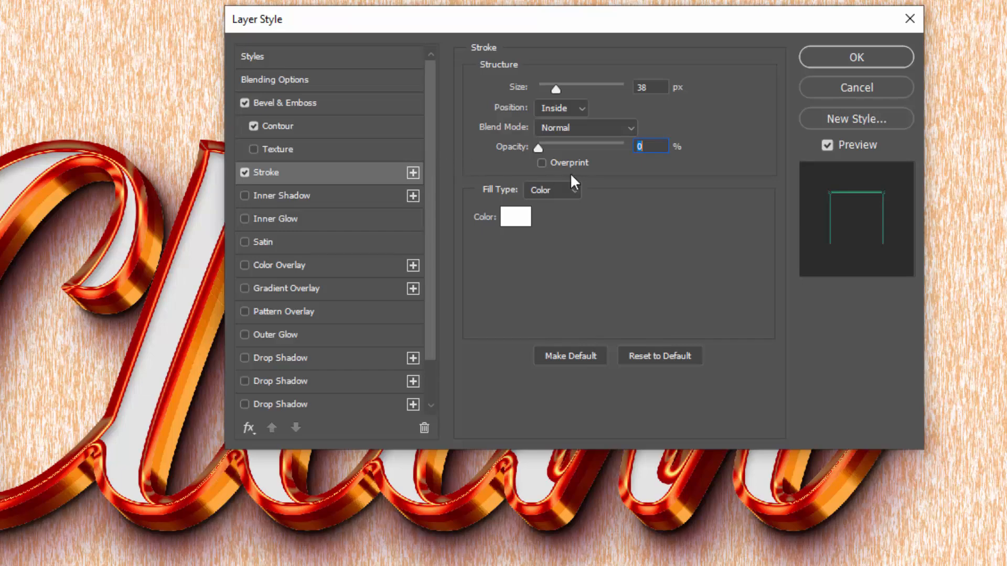
double_click(653, 88)
type("35")
left_click_drag(649, 91, 604, 90)
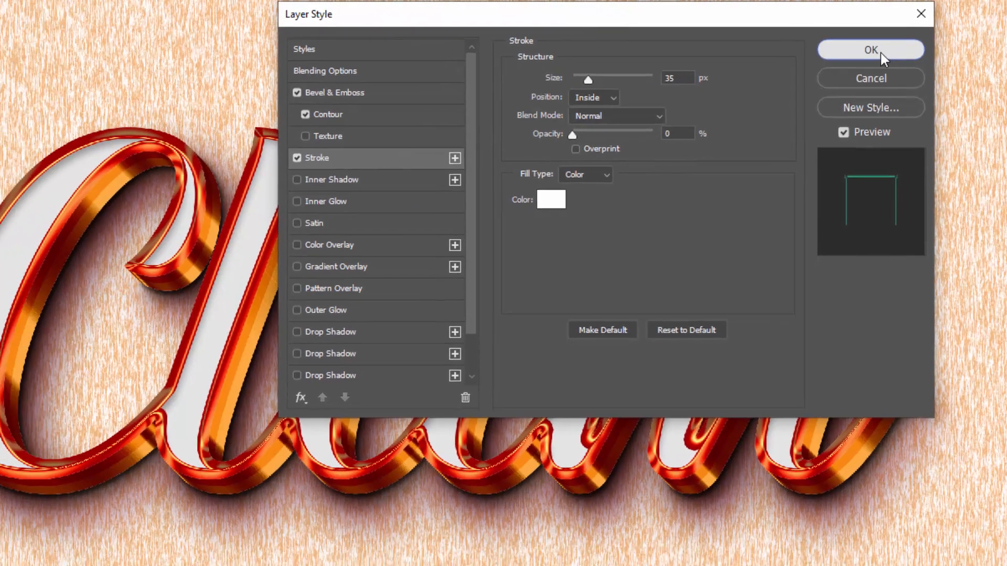
left_click(881, 55)
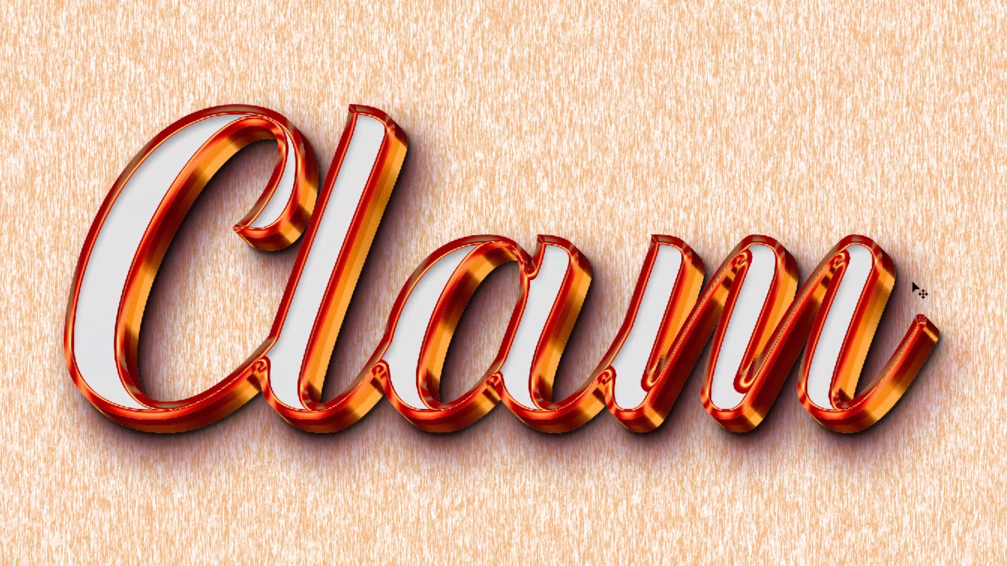